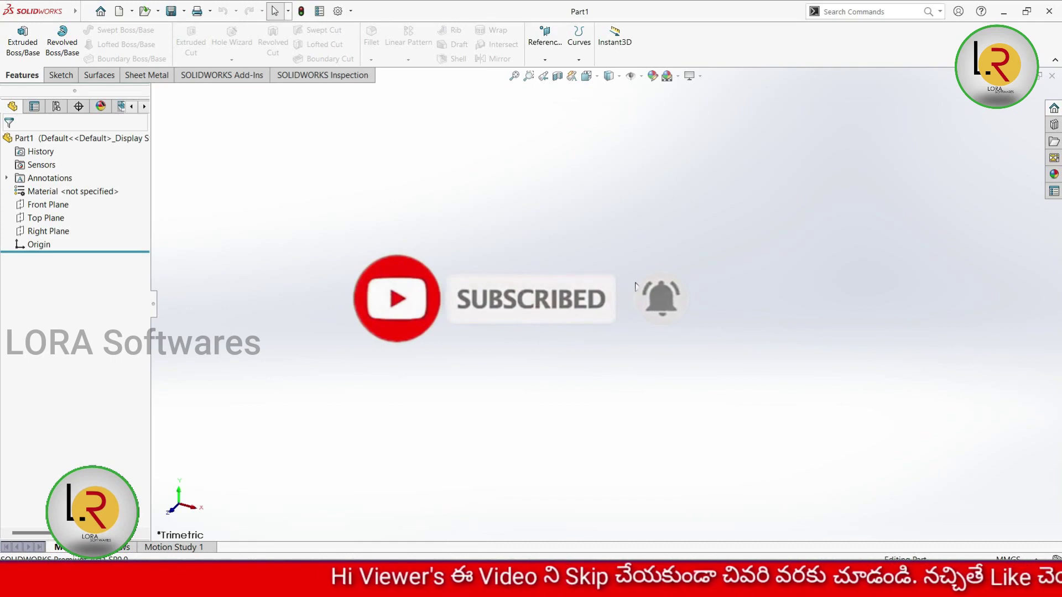
# Toggle between the Features and Sketch tools, ending with the Sketch tools showing
pyautogui.click(59, 79)
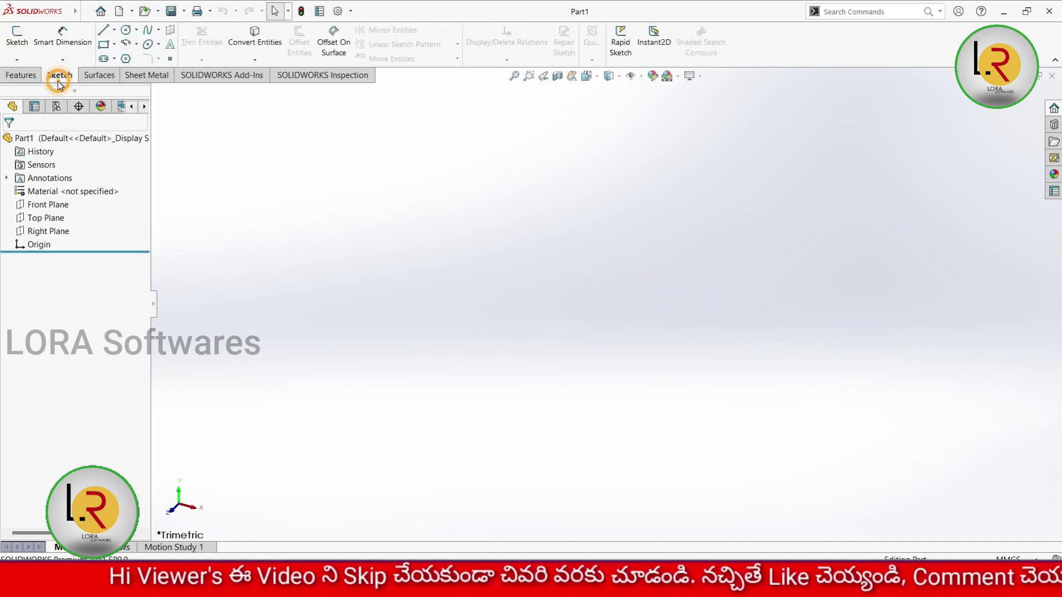
pyautogui.click(23, 76)
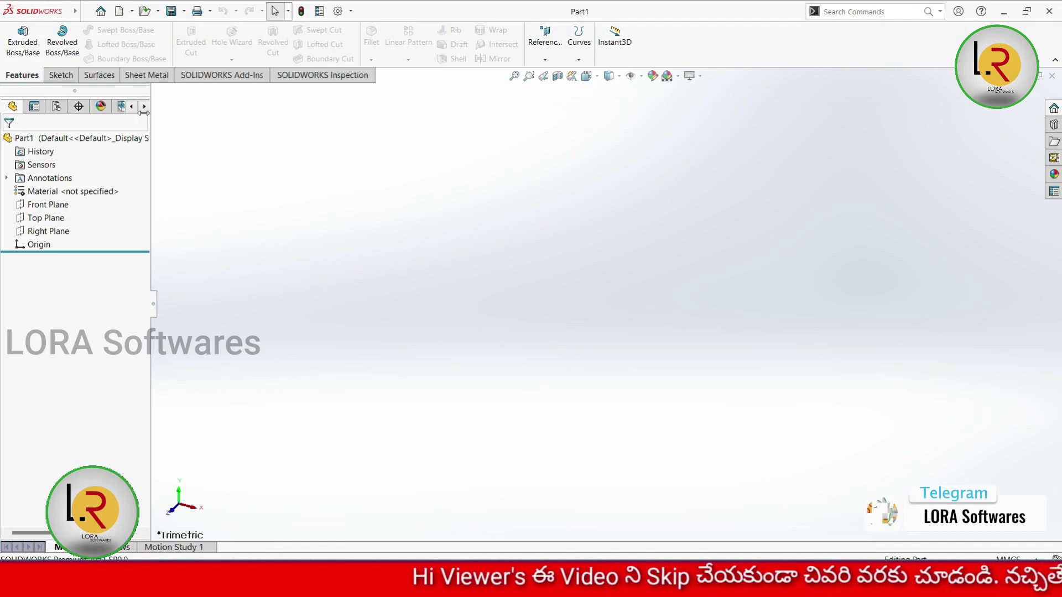
pyautogui.click(60, 76)
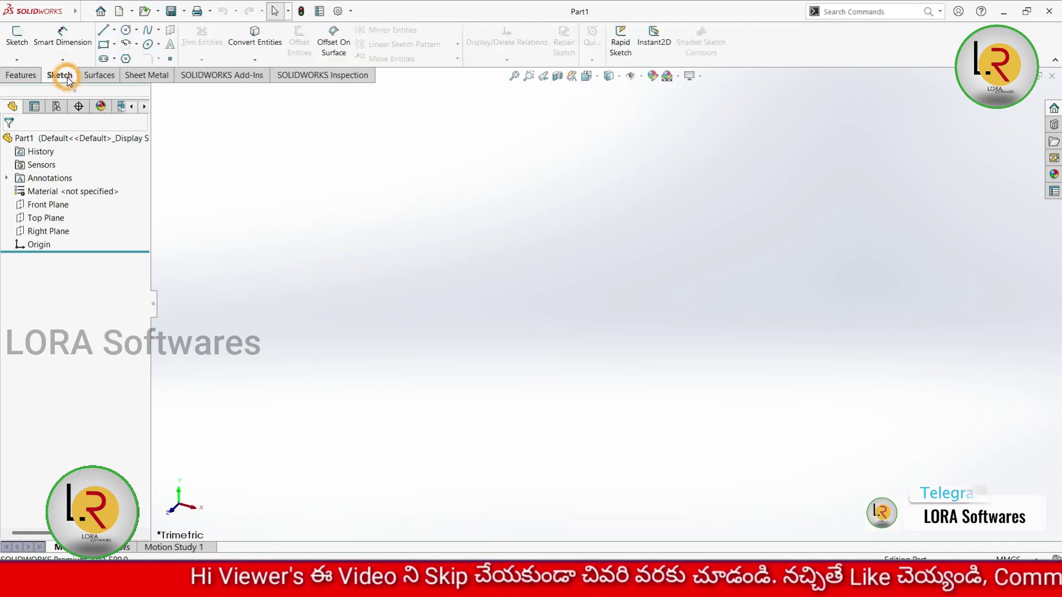
pyautogui.click(126, 44)
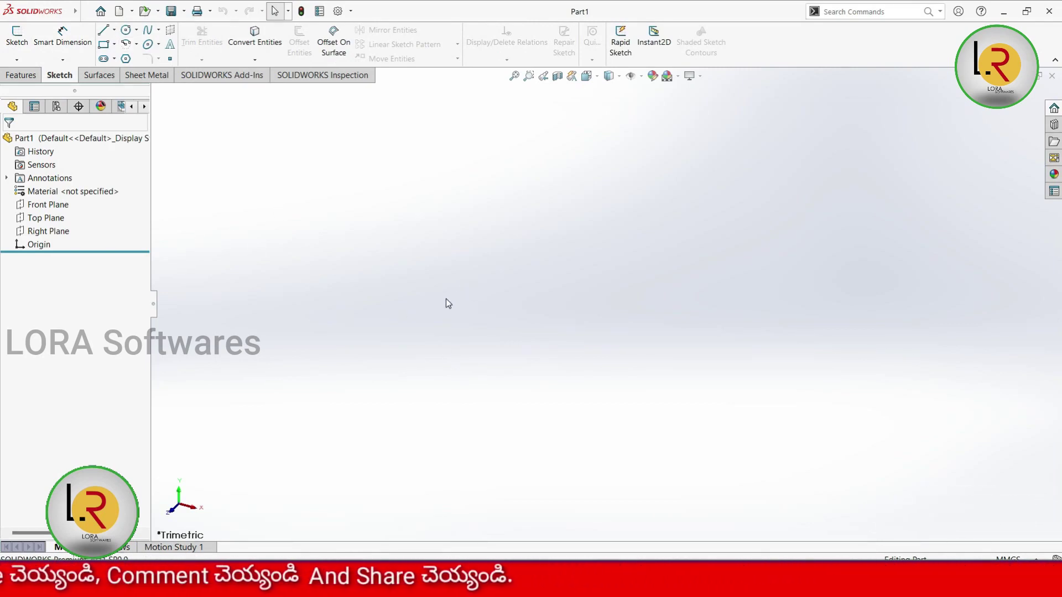
pyautogui.click(24, 77)
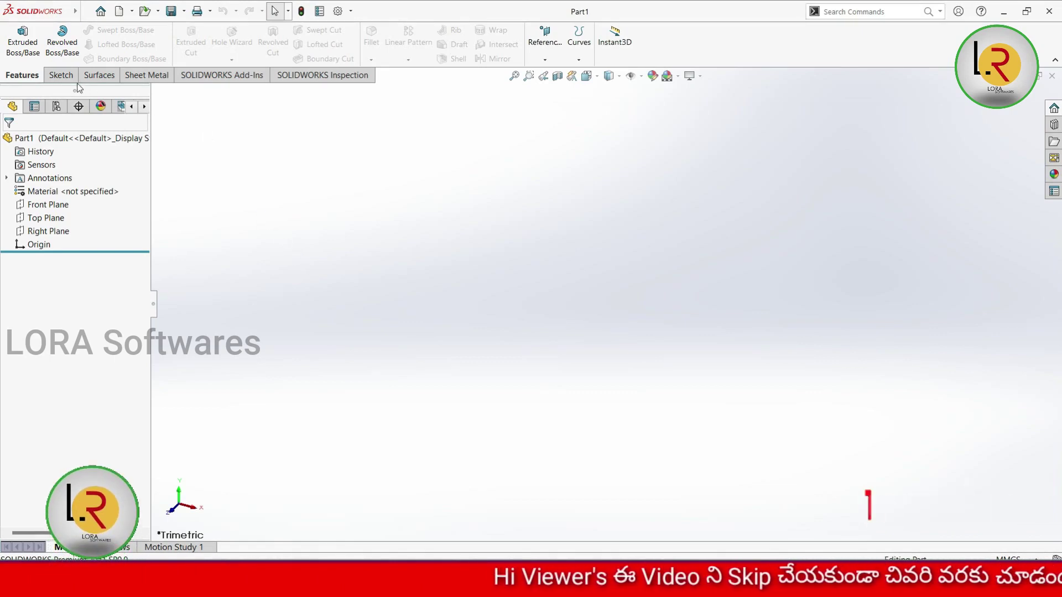
pyautogui.click(60, 75)
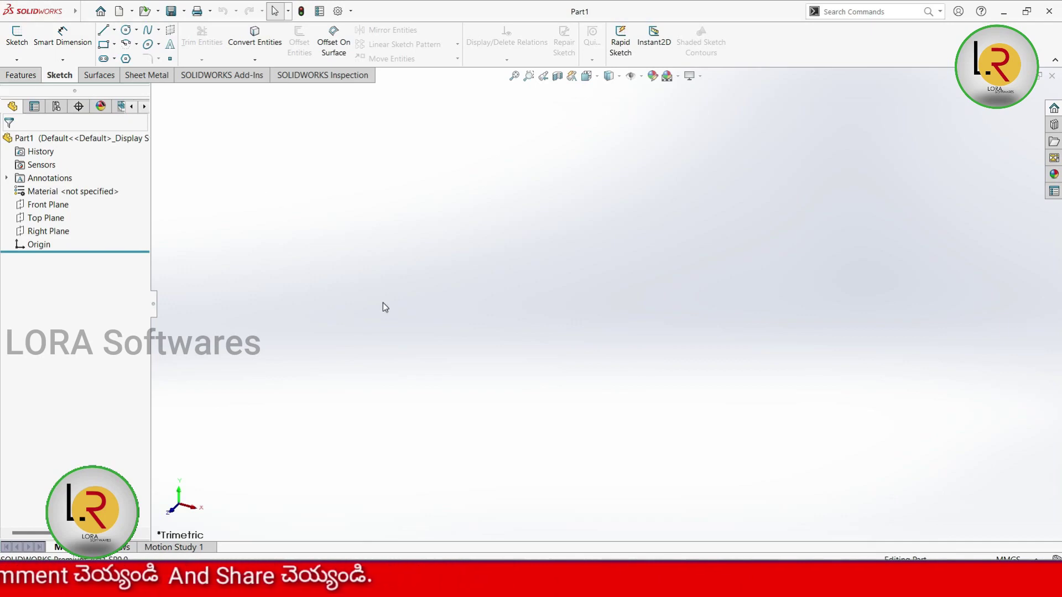
pyautogui.click(104, 59)
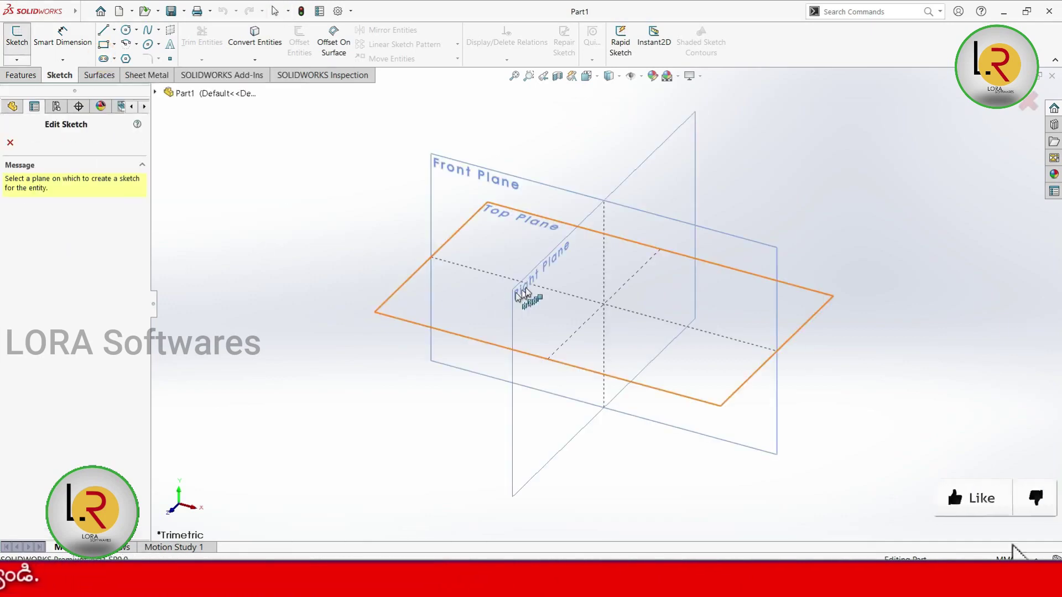
# Draw a horizontal straight slot on the Front Plane
pyautogui.click(457, 194)
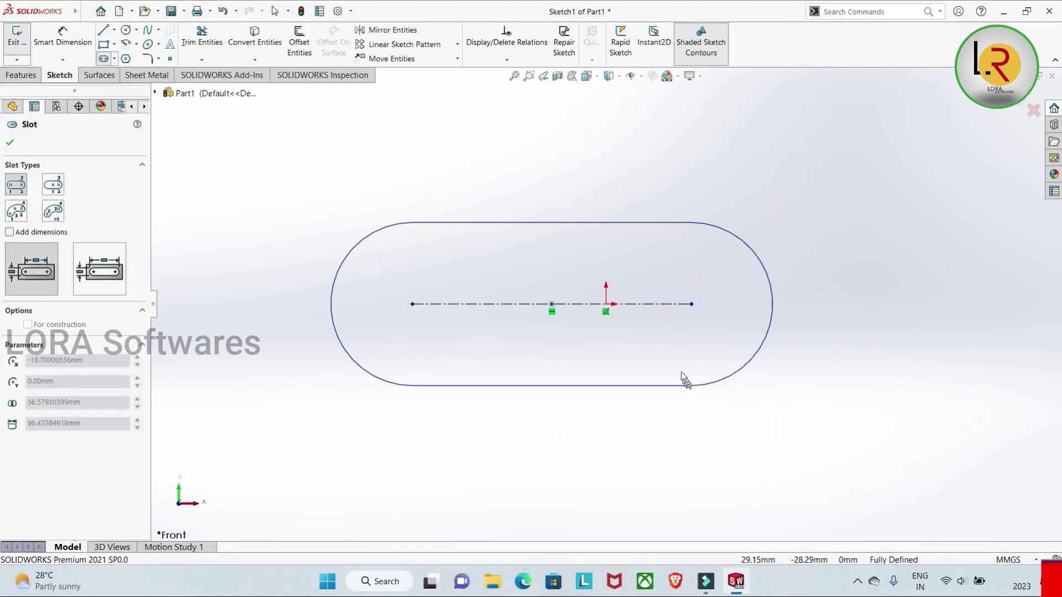
pyautogui.click(678, 363)
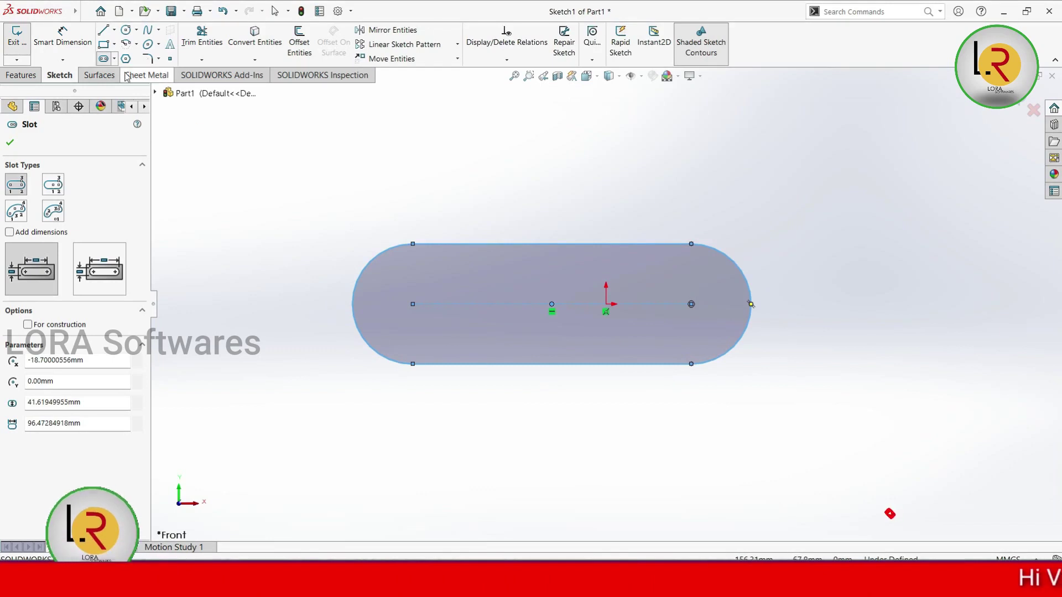
pyautogui.click(57, 186)
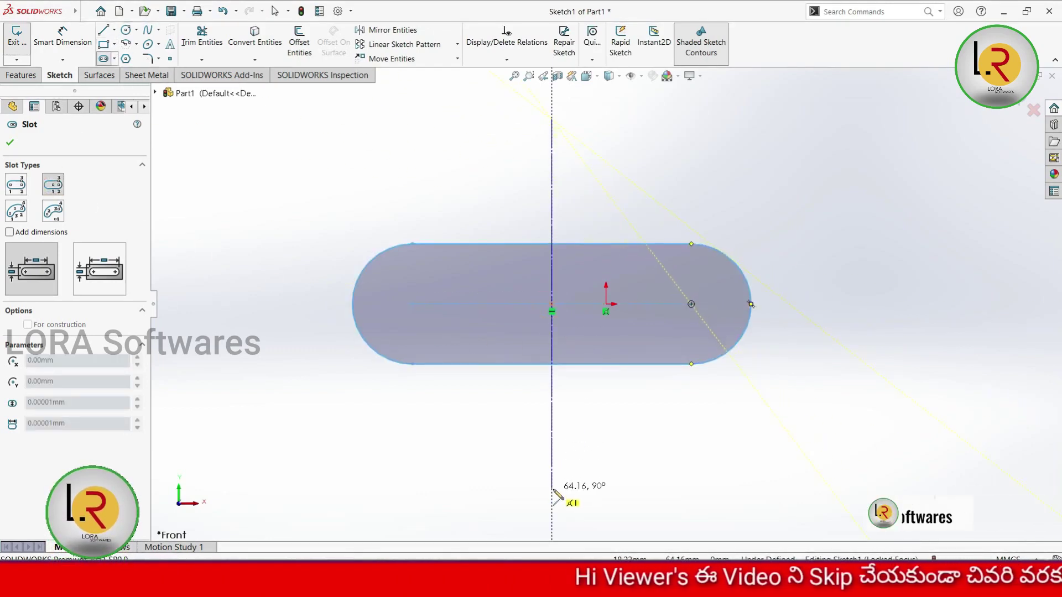
pyautogui.press('Escape')
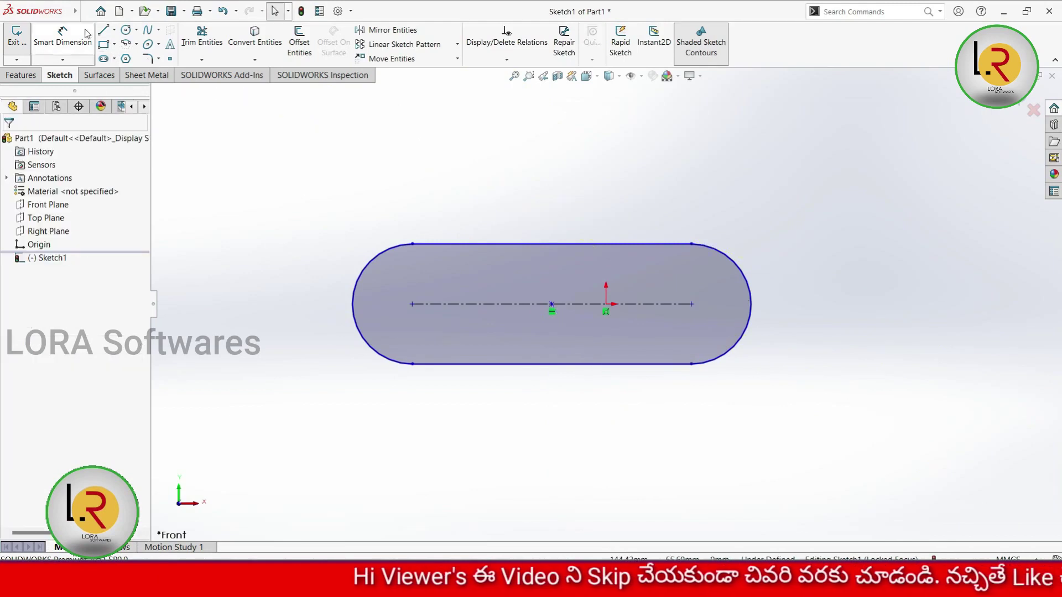
# Add a vertical centerpoint straight slot crossing the horizontal one, then zoom out
pyautogui.click(104, 58)
pyautogui.click(53, 185)
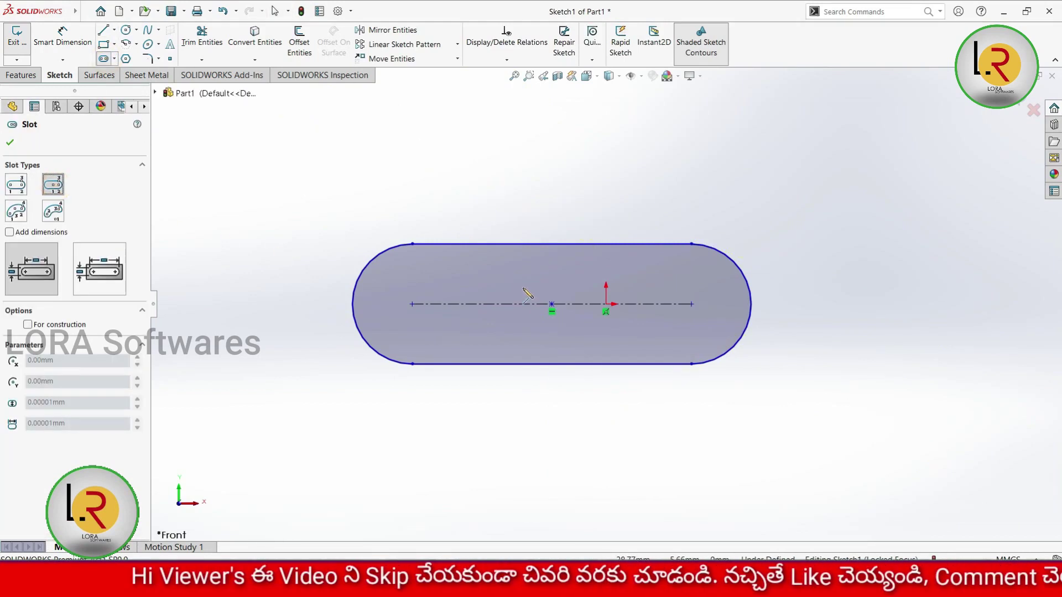
pyautogui.click(551, 303)
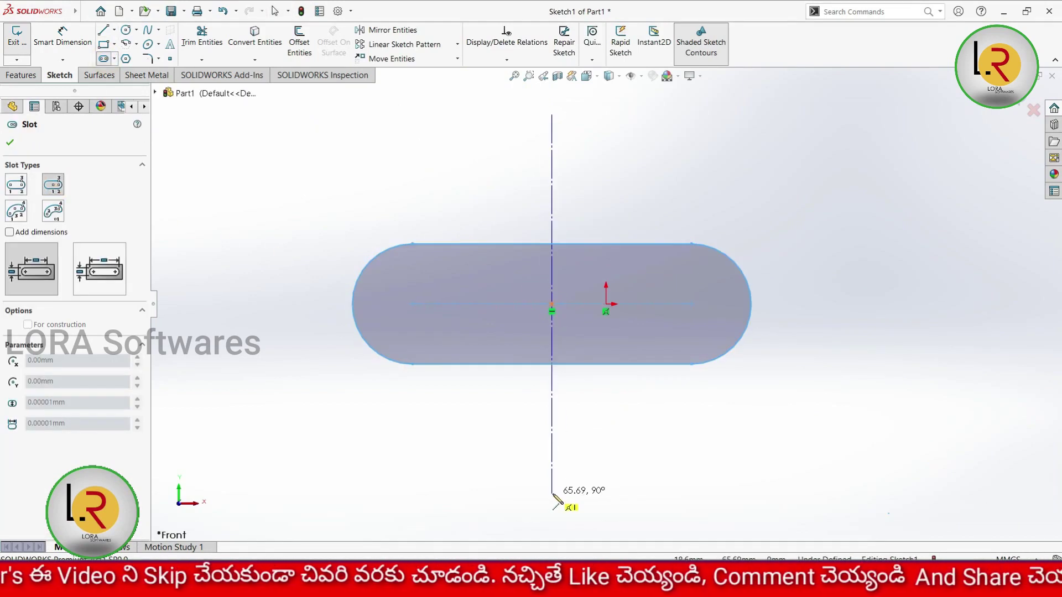
pyautogui.click(551, 490)
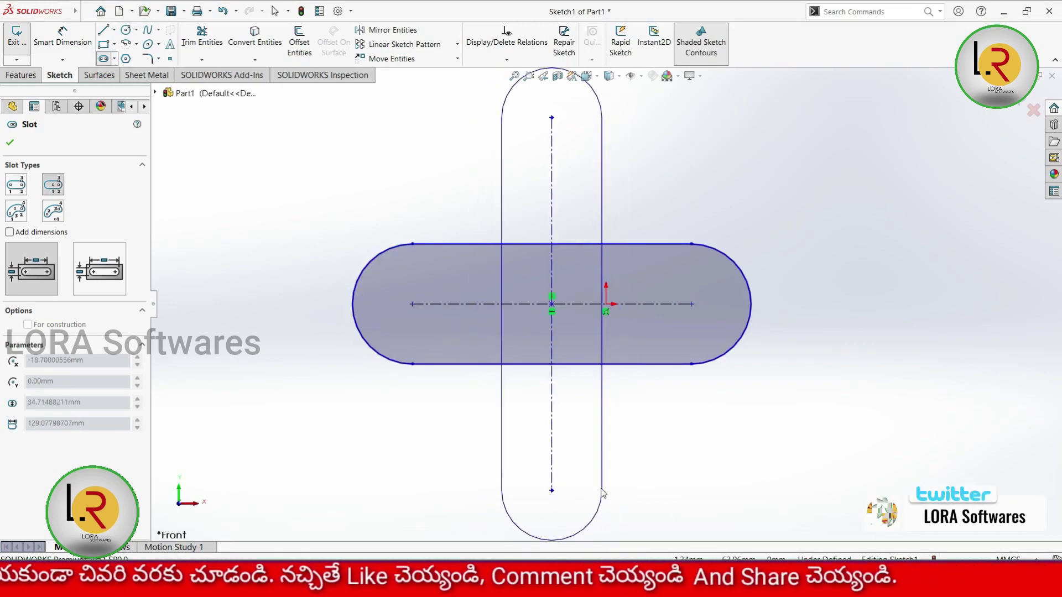
pyautogui.click(597, 491)
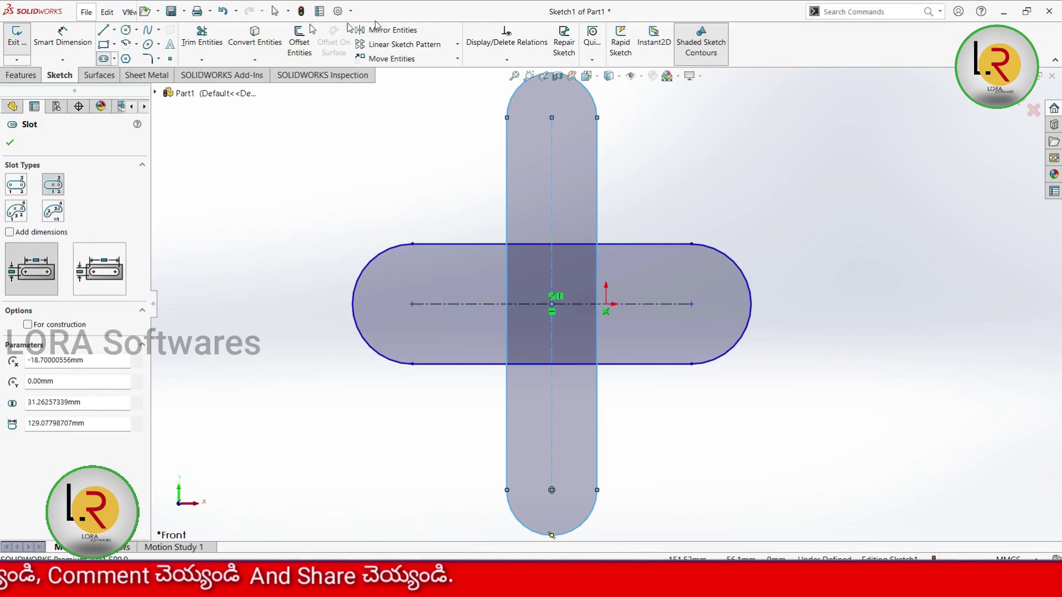
pyautogui.hotkey('alt', 'f')
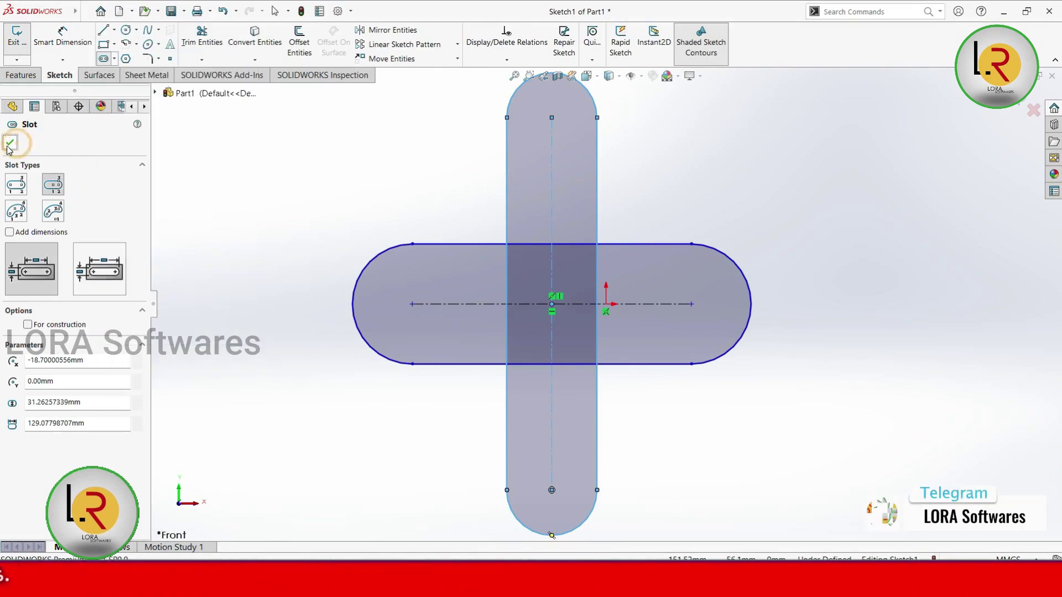
pyautogui.press('Escape')
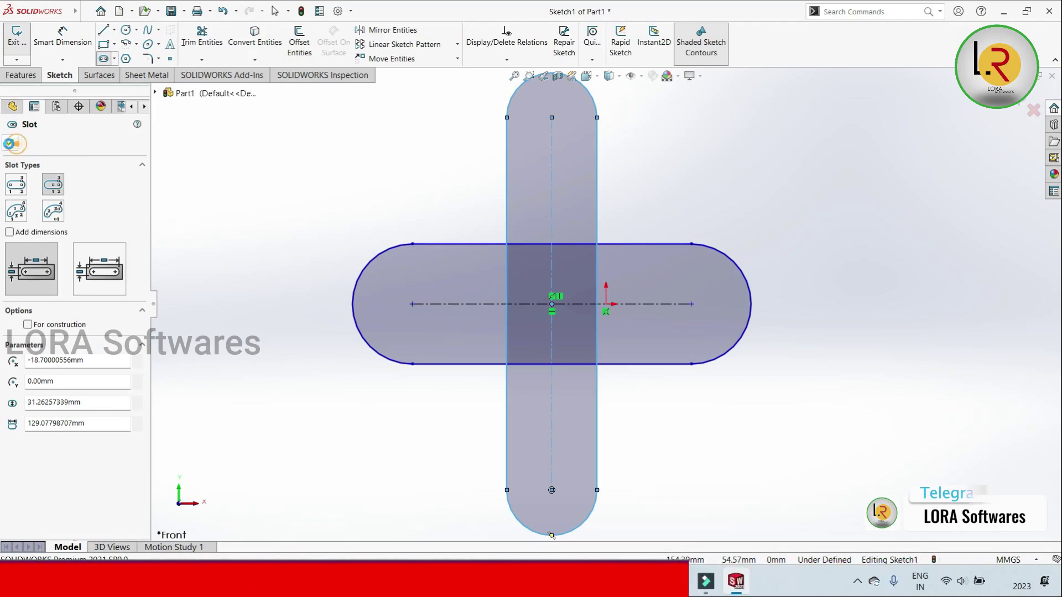
pyautogui.click(10, 144)
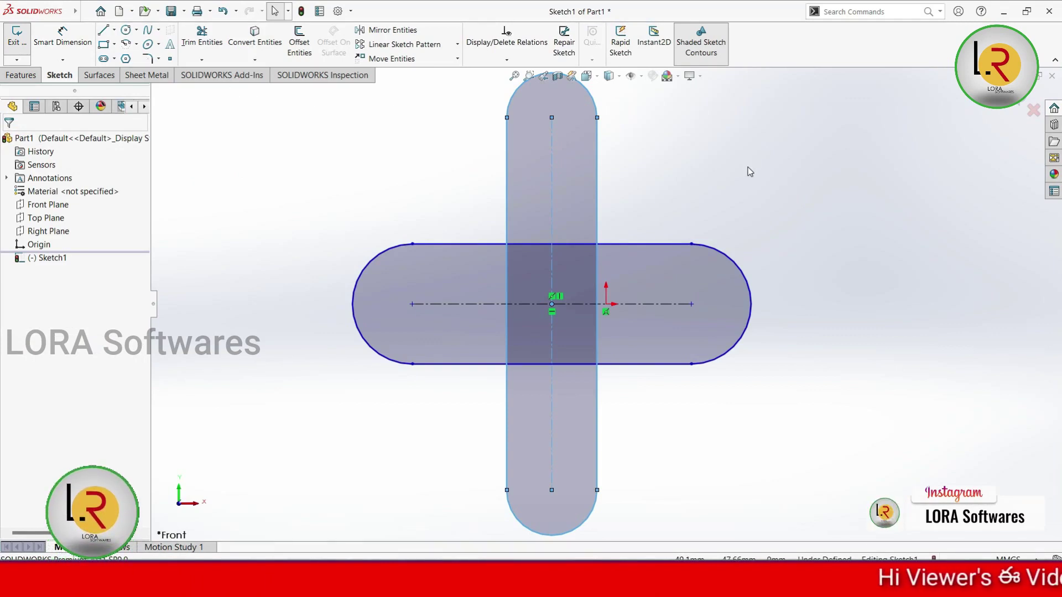
pyautogui.press('z')
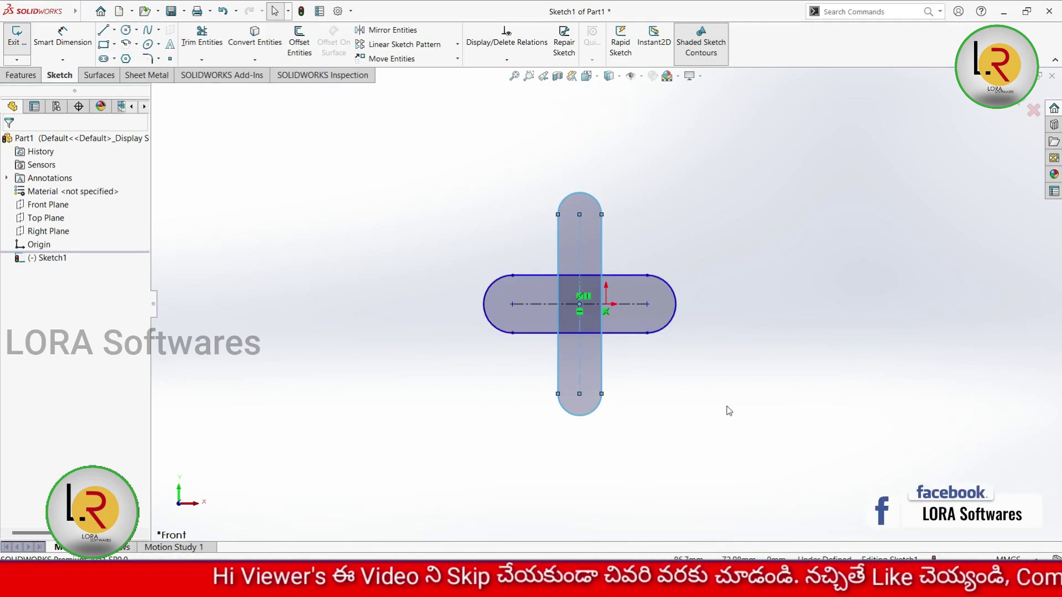
# Draw a corner rectangle at the upper right of the cross
pyautogui.click(336, 226)
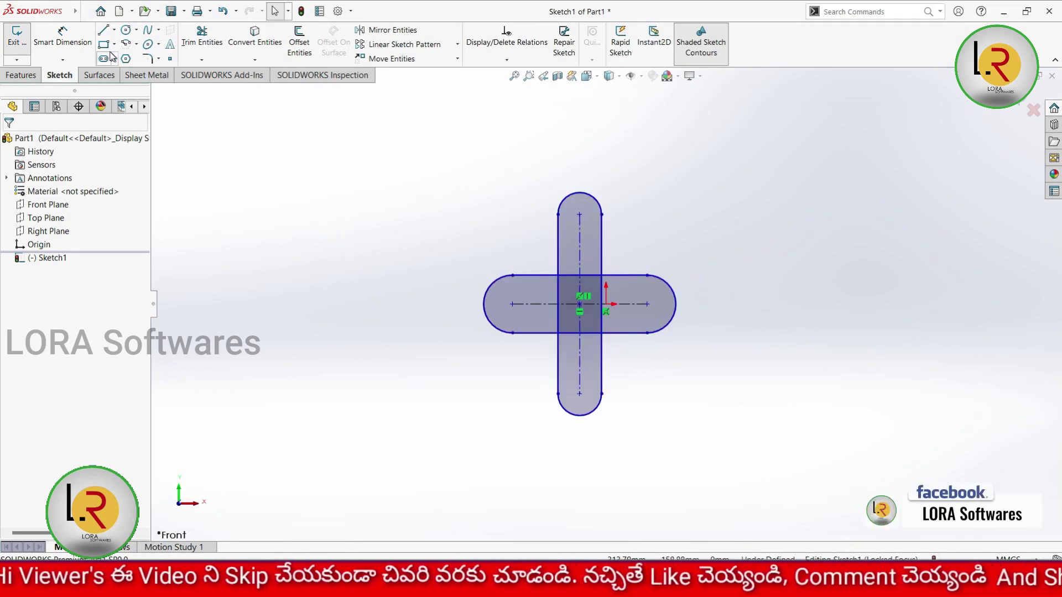
pyautogui.press('r')
pyautogui.click(753, 130)
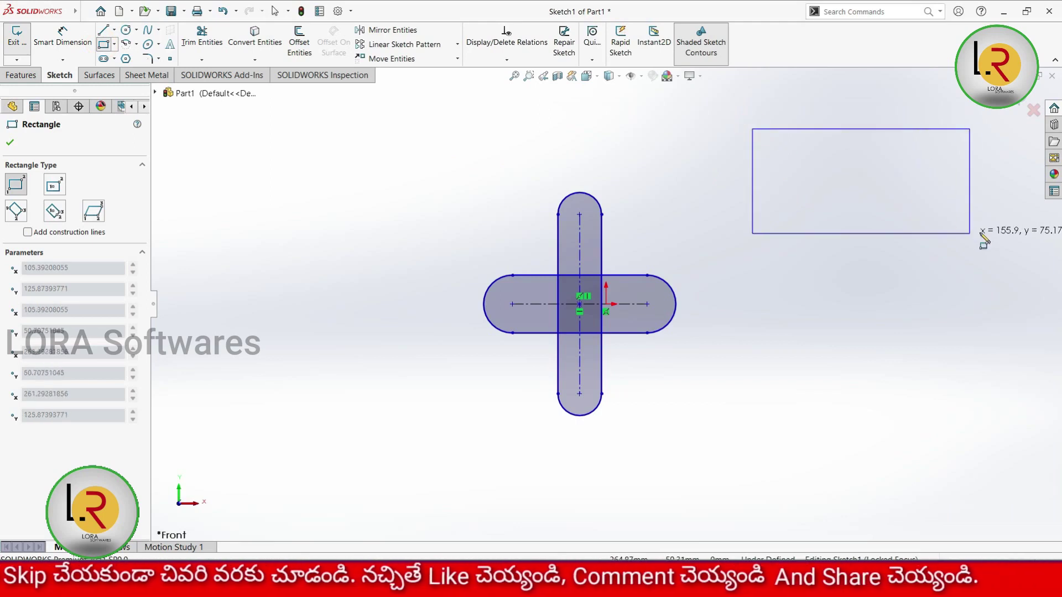
pyautogui.click(976, 215)
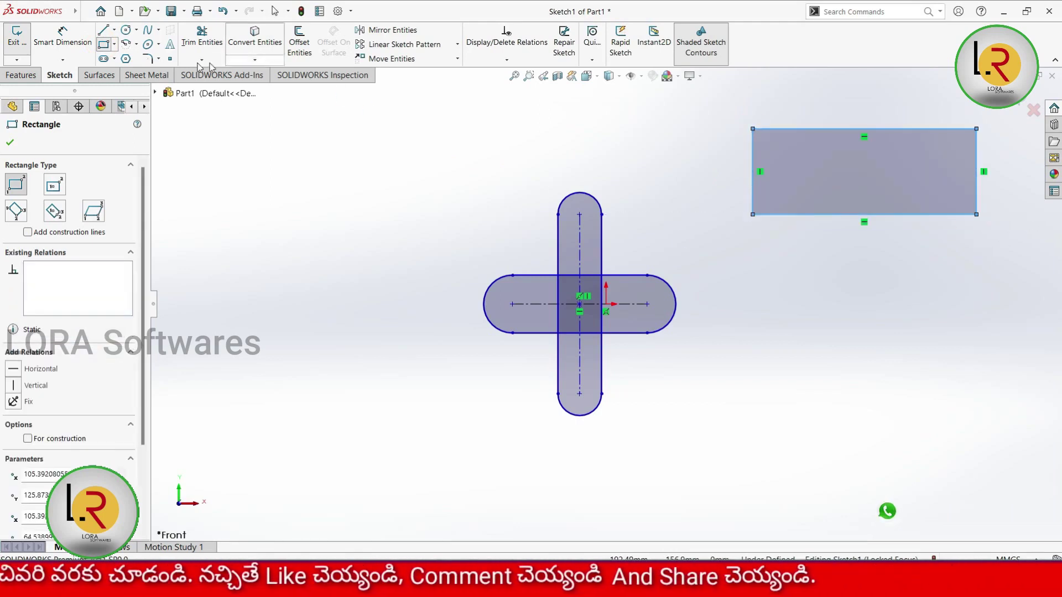
# Draw a small circle inside the rectangle near its right end
pyautogui.click(127, 29)
pyautogui.click(941, 168)
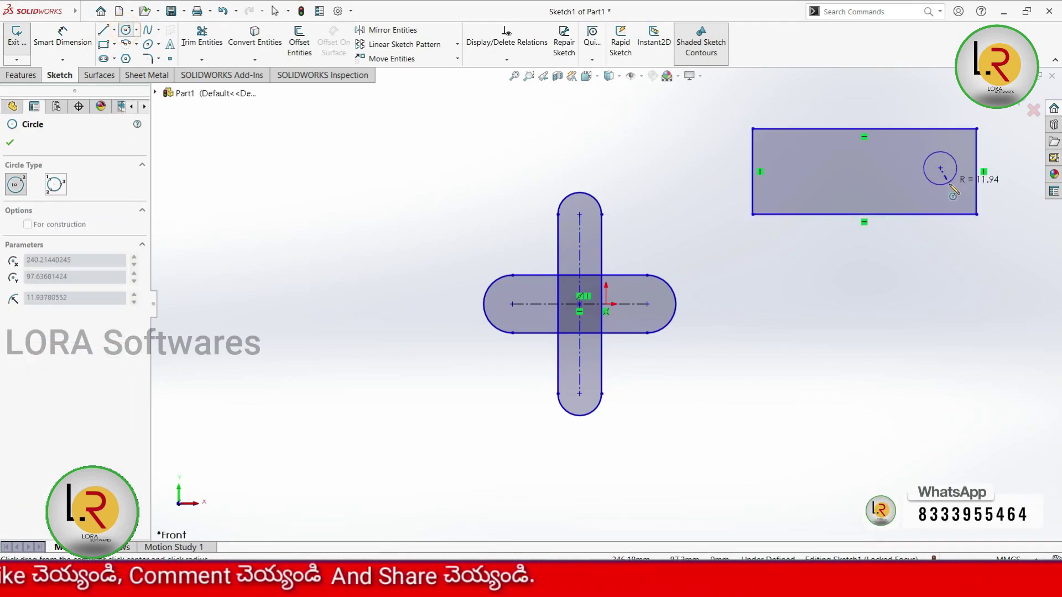
pyautogui.click(940, 188)
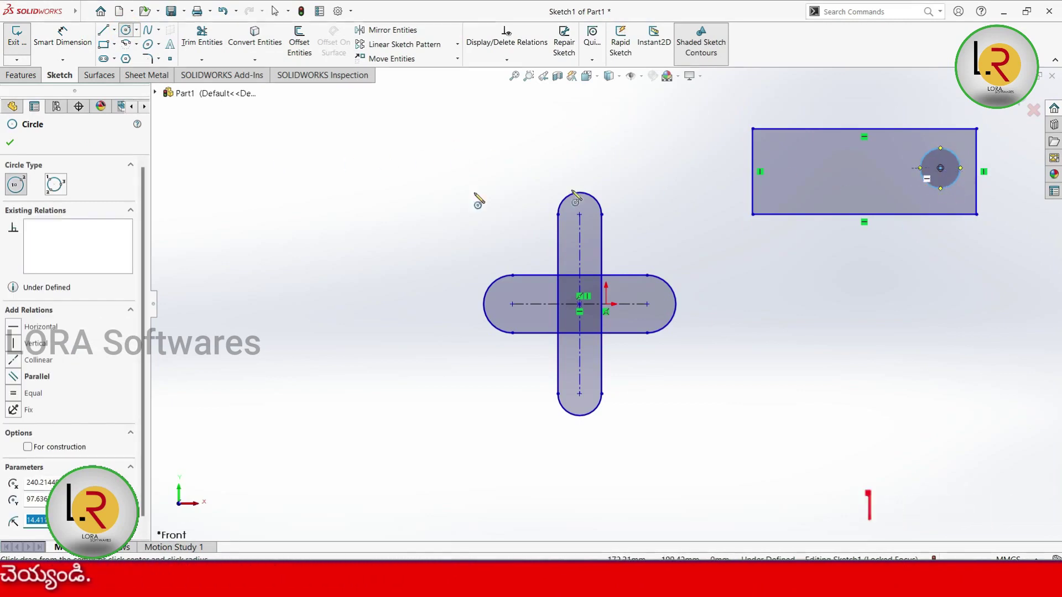
pyautogui.click(11, 142)
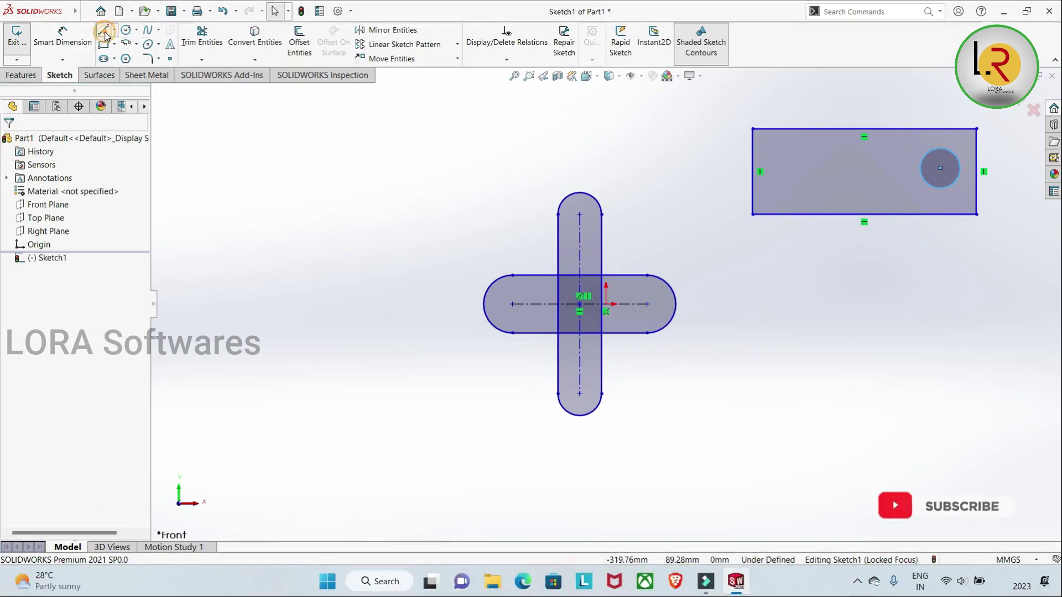
pyautogui.click(105, 34)
# Draw one diagonal line at the lower left, then return to the Features tools
pyautogui.click(227, 304)
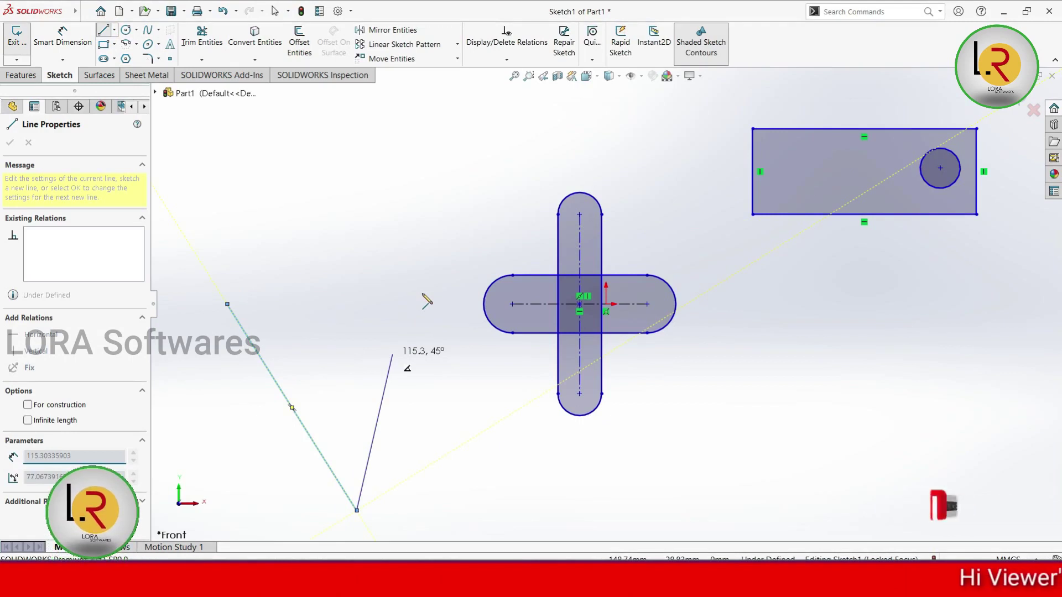
pyautogui.press('Escape')
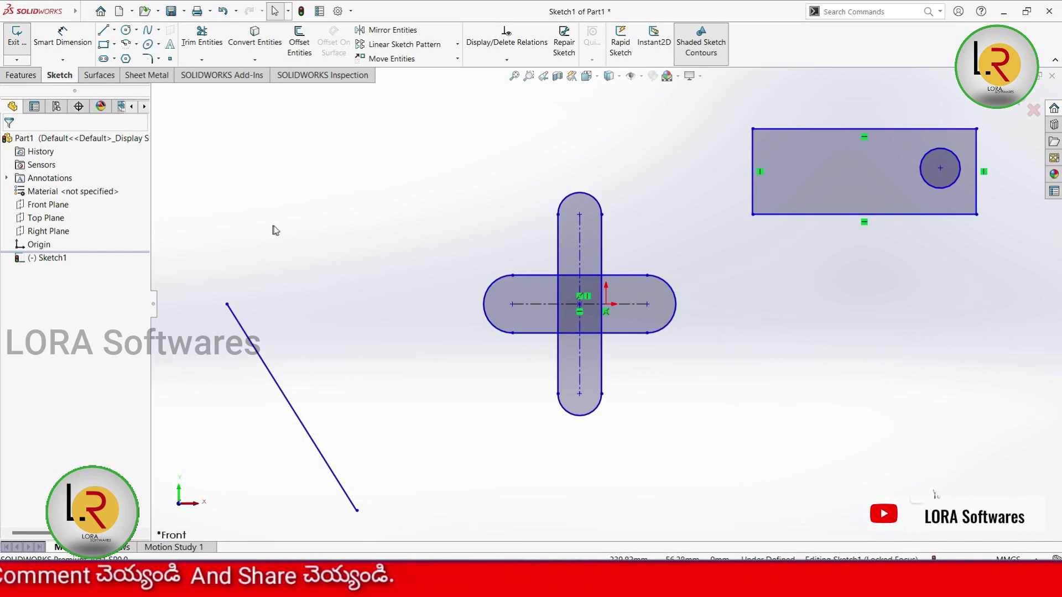
pyautogui.click(25, 78)
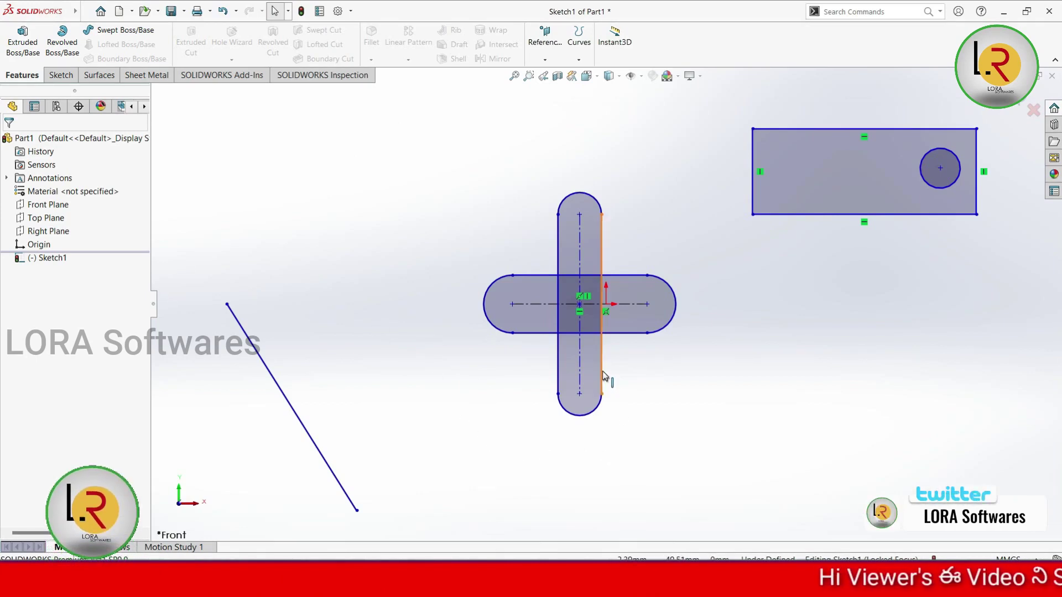
# Exit Sketch1, start a boss extrude on the vertical slot, then cancel it
pyautogui.click(1017, 110)
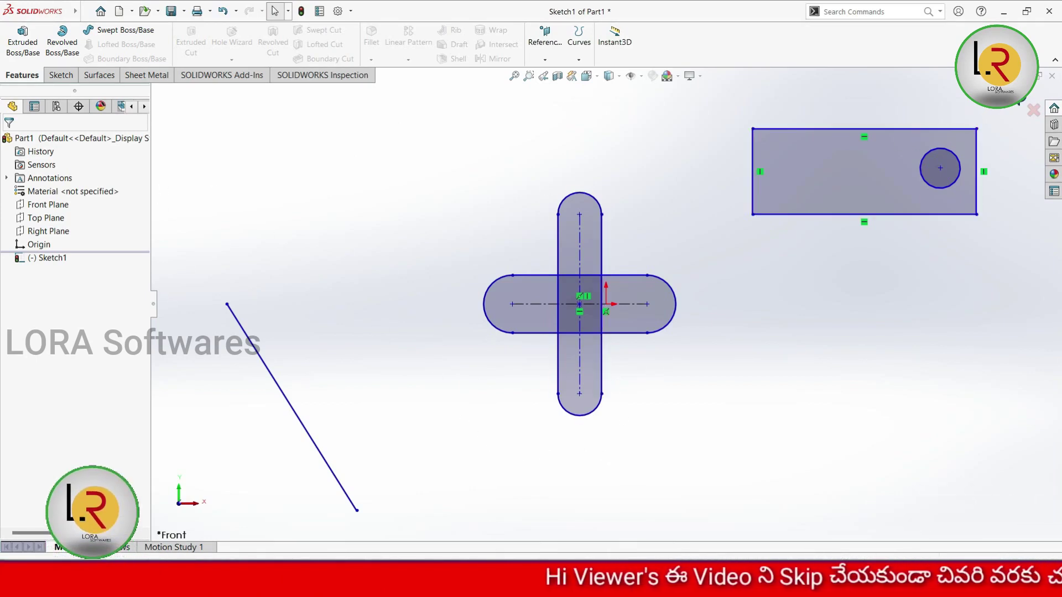
pyautogui.click(713, 373)
pyautogui.click(23, 49)
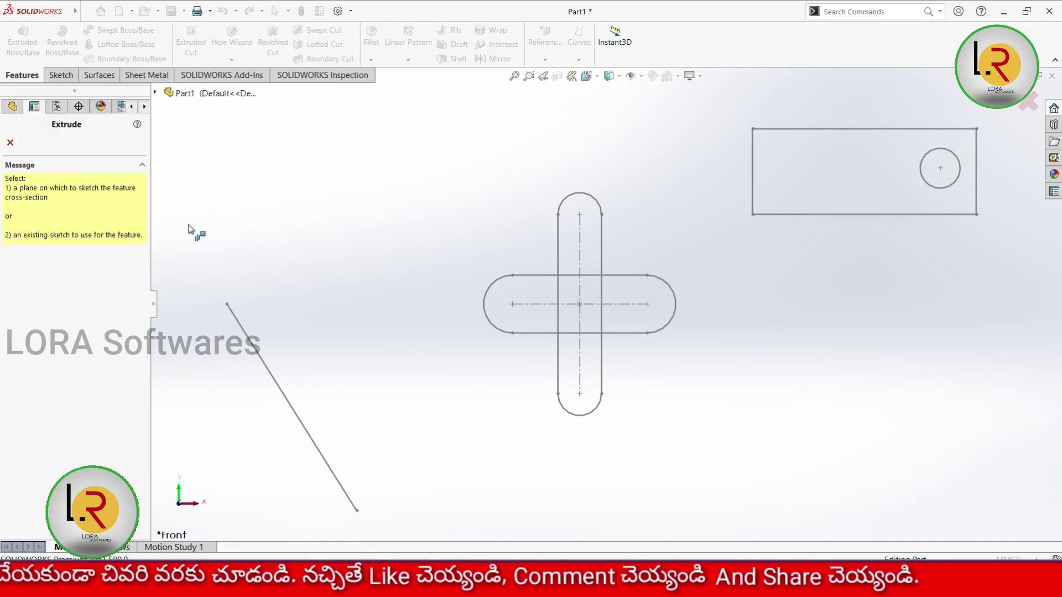
pyautogui.click(602, 360)
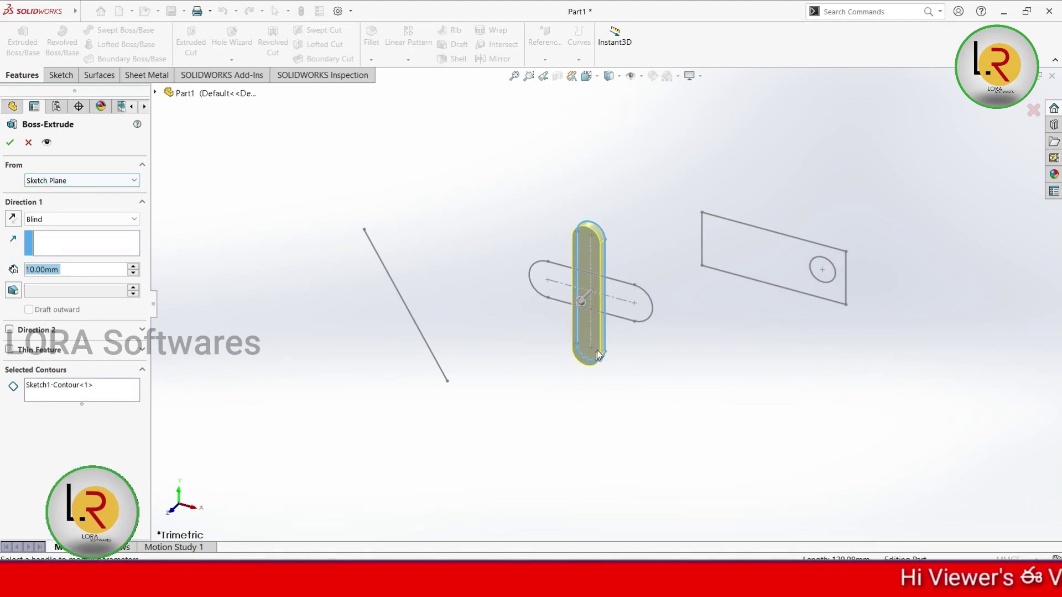
pyautogui.click(29, 143)
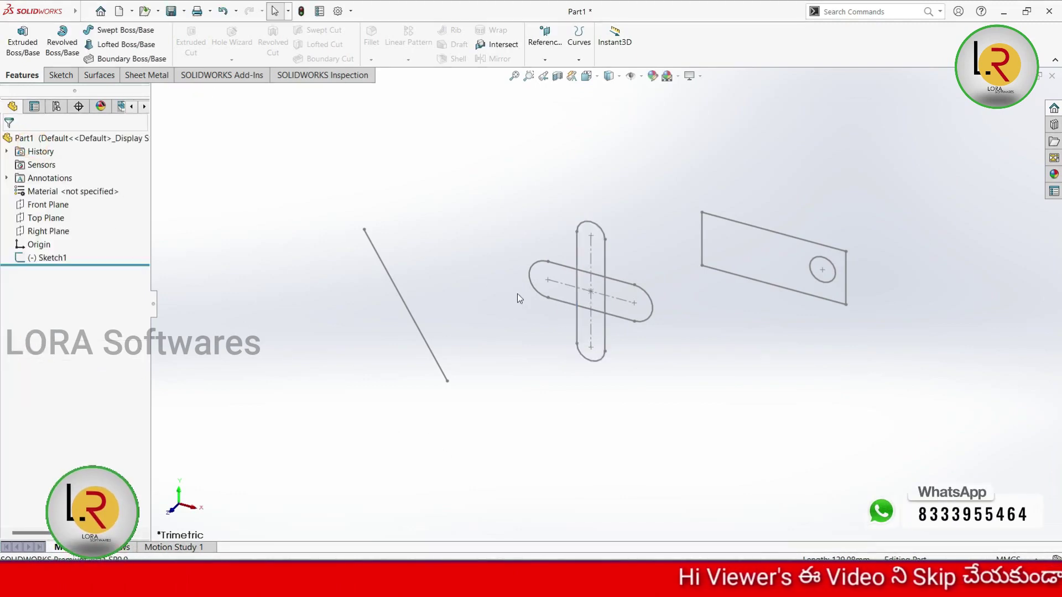
# Edit Sketch1 from its right-click menu and return to the Features tools
pyautogui.rightClick(50, 258)
pyautogui.click(287, 277)
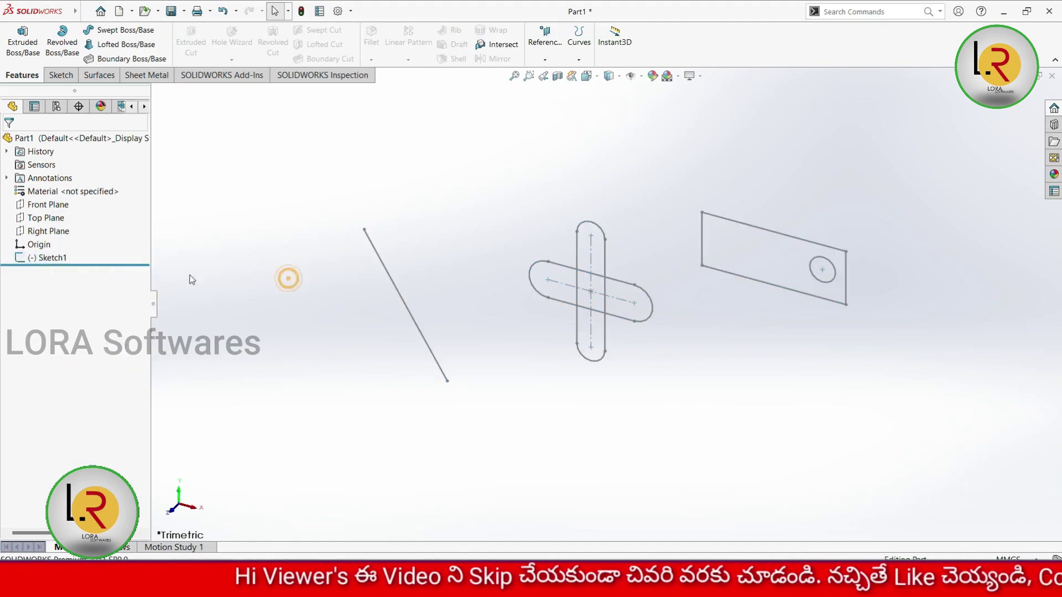
pyautogui.rightClick(53, 260)
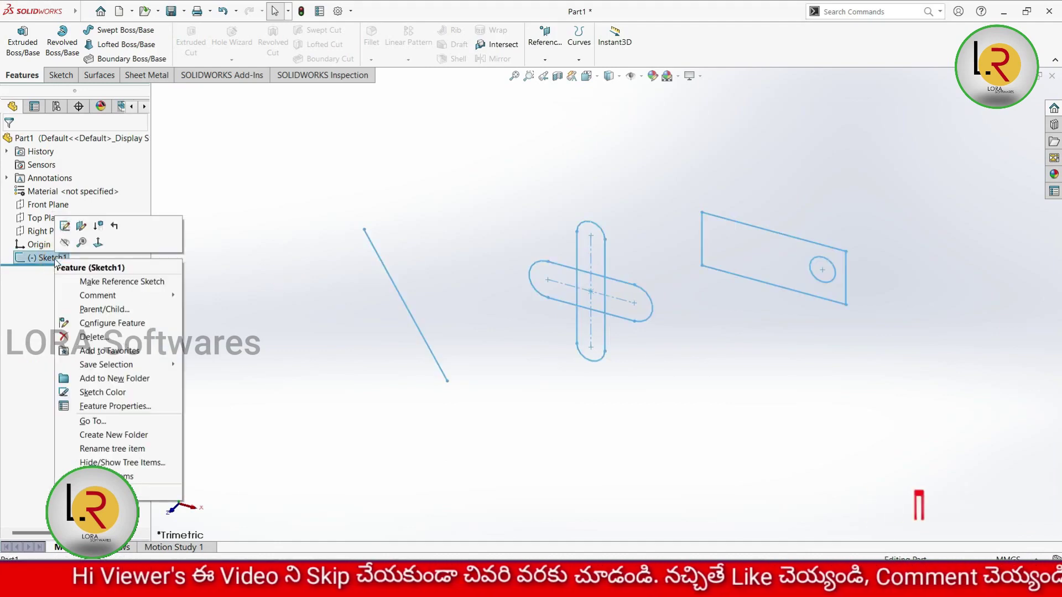
pyautogui.click(65, 226)
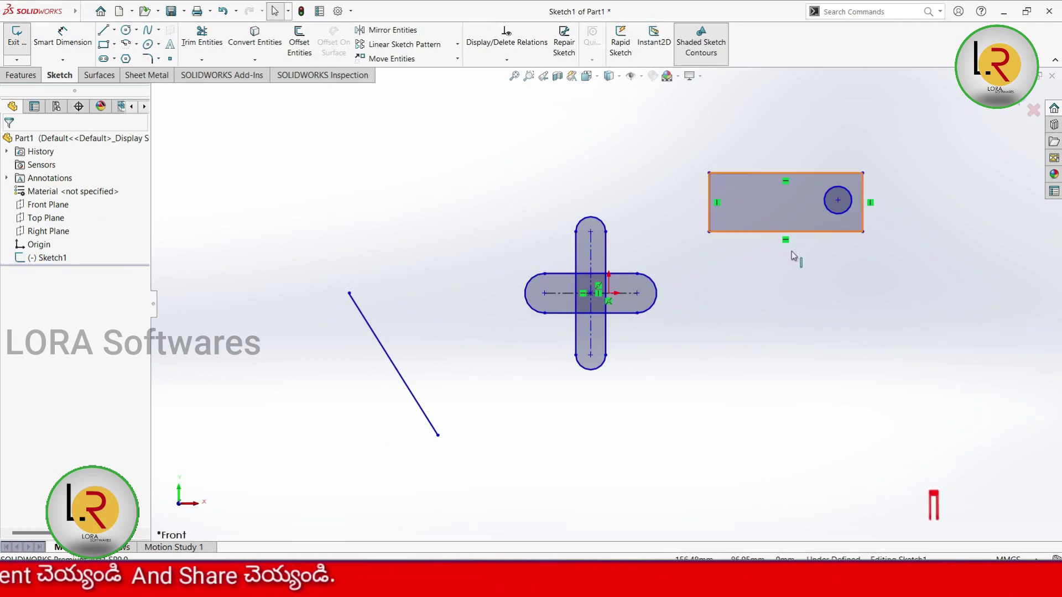
pyautogui.click(21, 76)
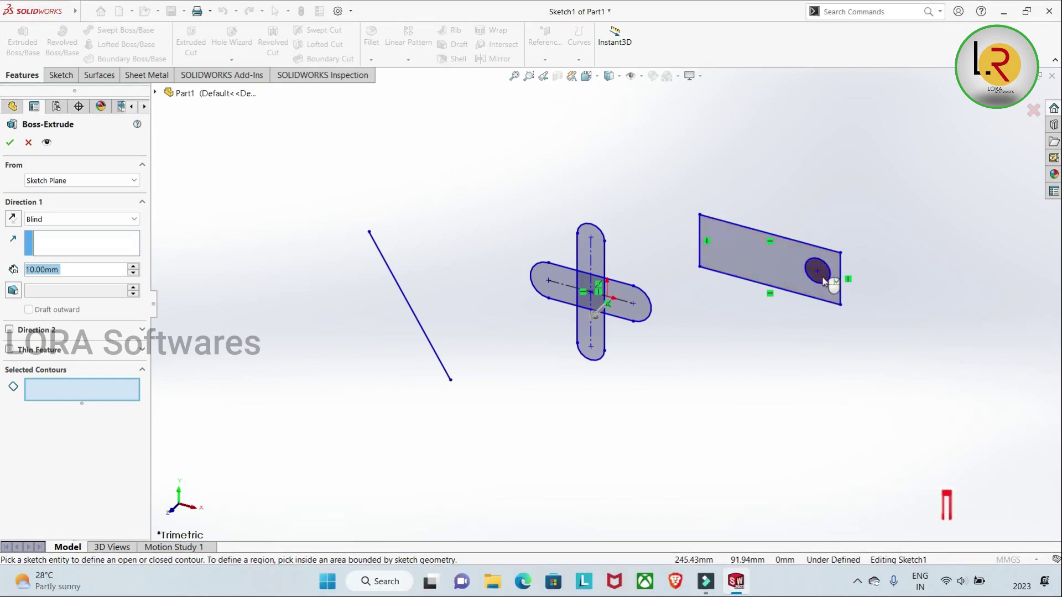
# Pick the rectangle-with-hole region as contour and review the From and end-condition options
pyautogui.click(762, 273)
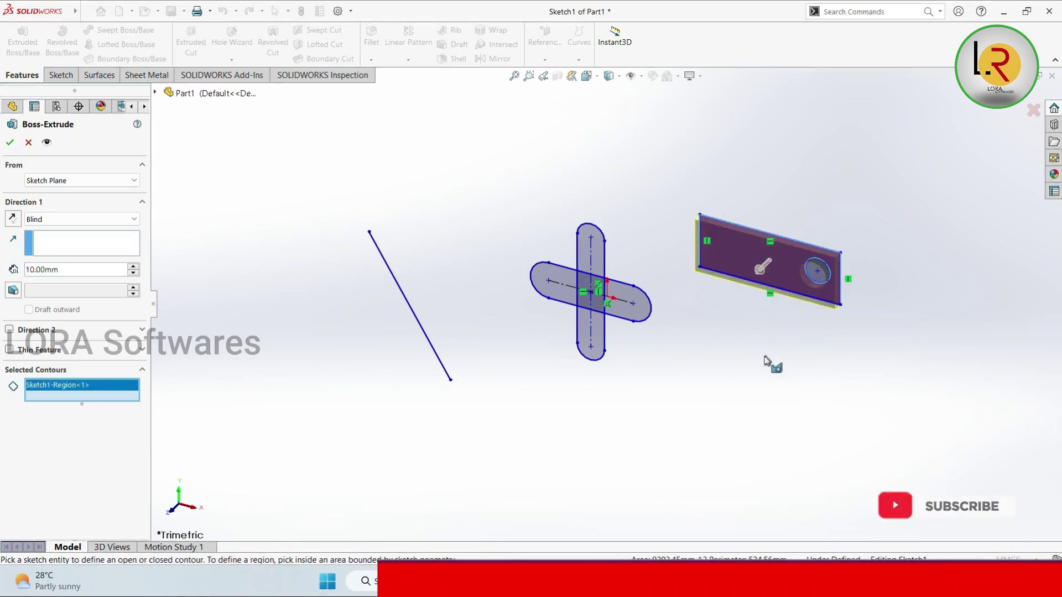
pyautogui.moveTo(716, 354)
pyautogui.mouseDown(button='middle')
pyautogui.moveTo(686, 360)
pyautogui.moveTo(691, 373)
pyautogui.mouseUp(button='middle')
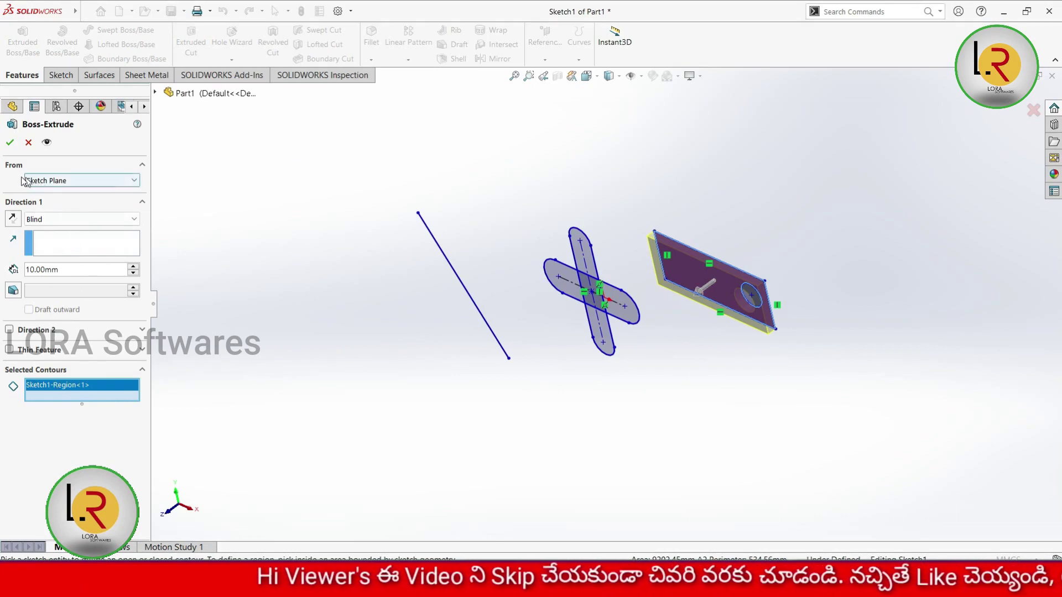
pyautogui.click(78, 181)
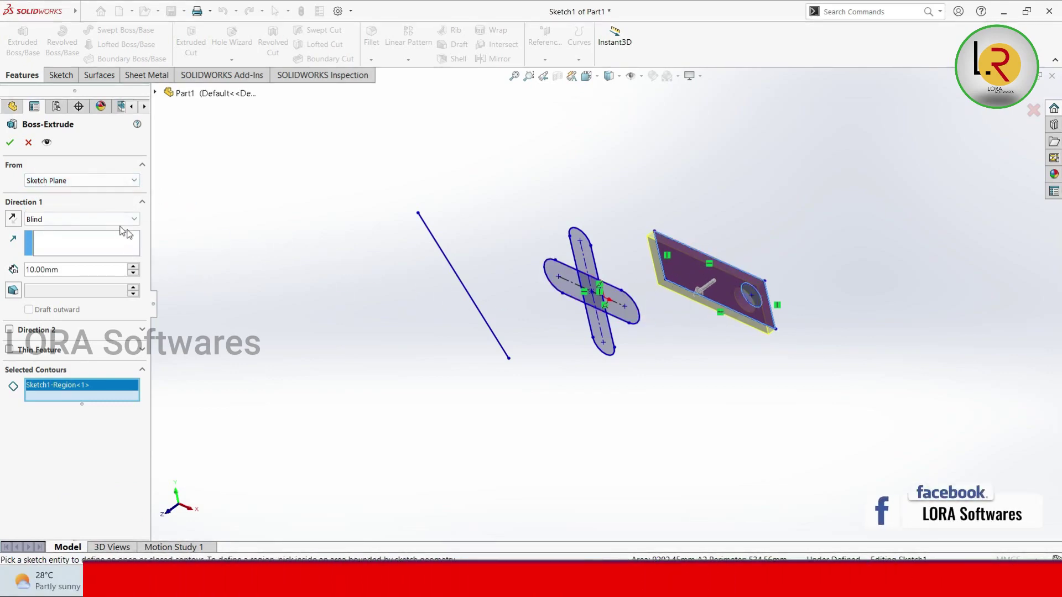
pyautogui.click(132, 219)
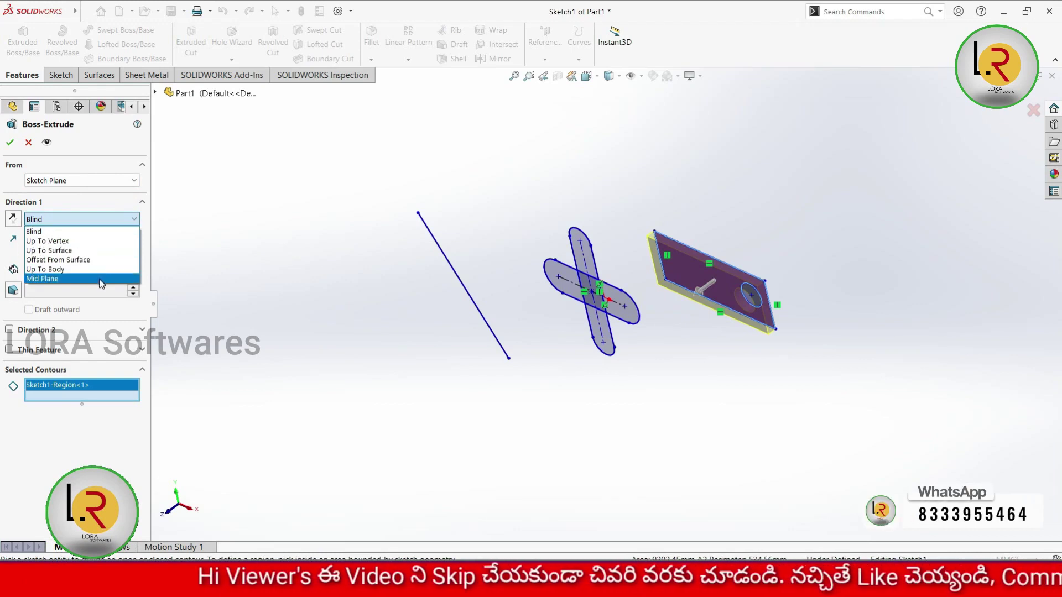
pyautogui.click(111, 223)
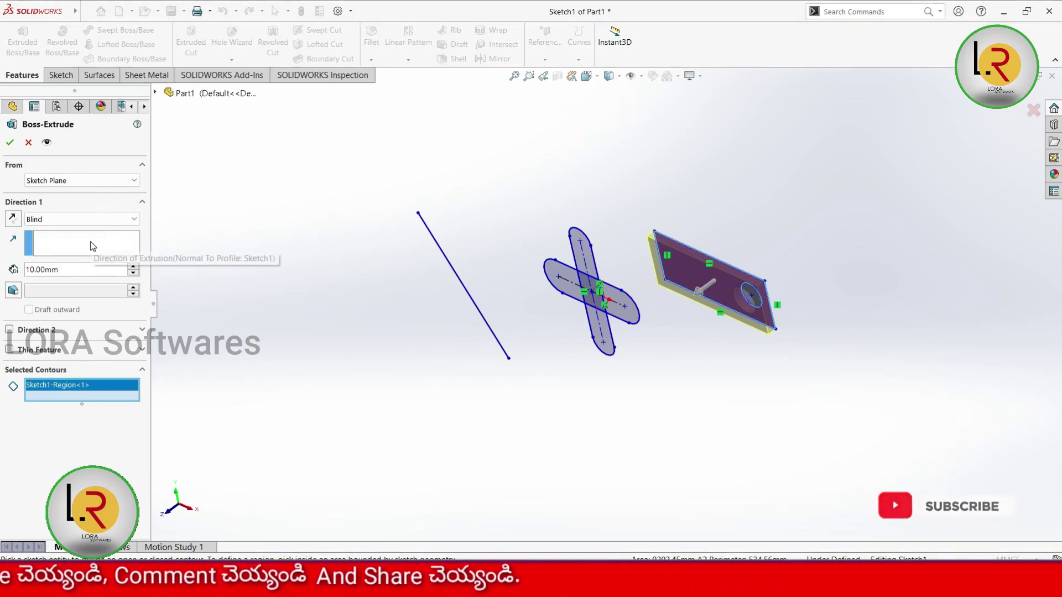
# Raise the Blind depth to 130 mm with the spin arrows, then enter 100
pyautogui.click(133, 267)
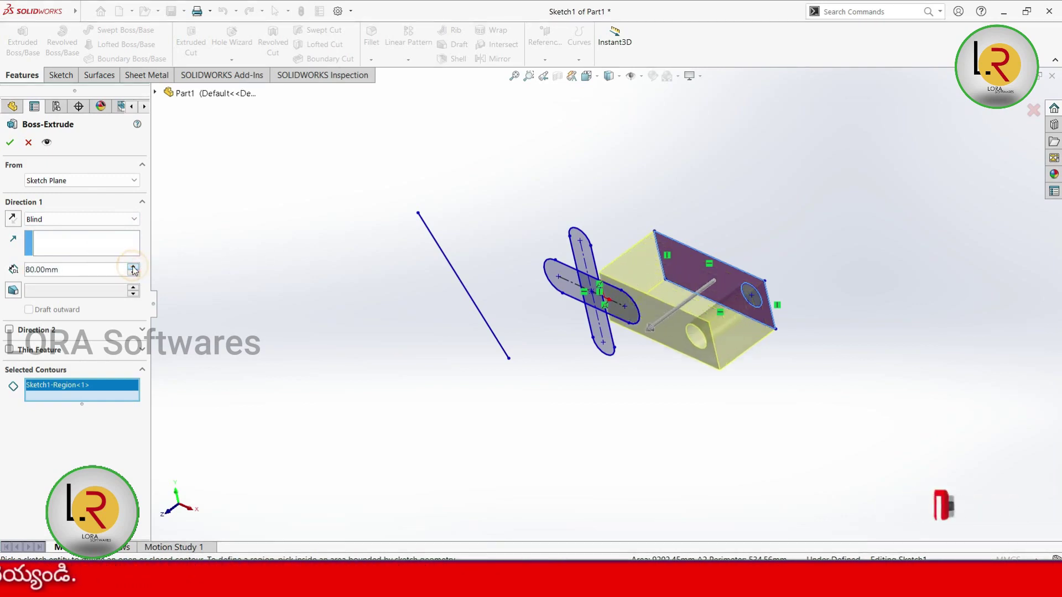
pyautogui.click(132, 267)
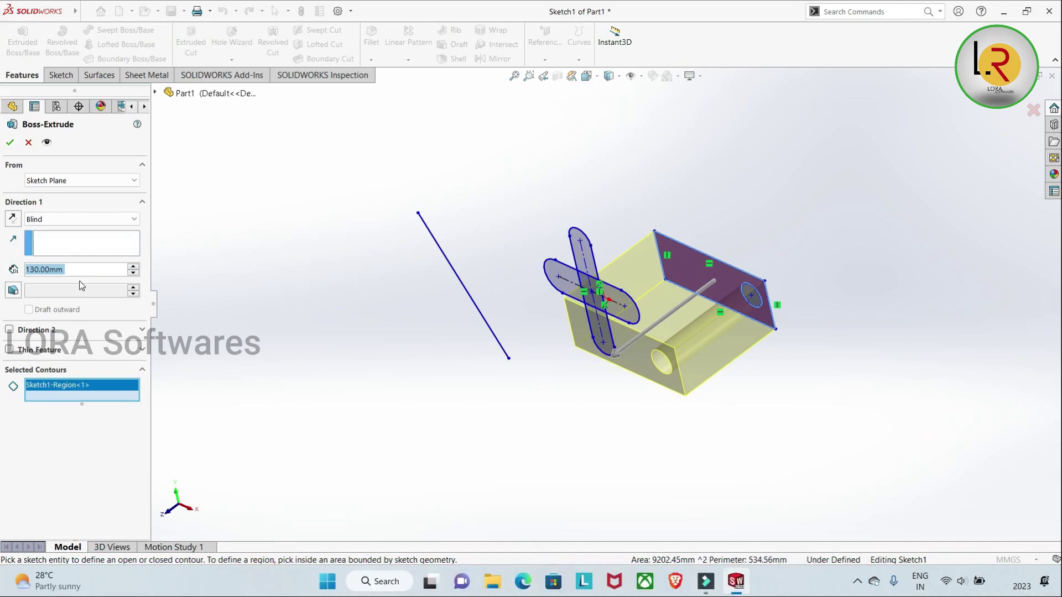
pyautogui.write('00')
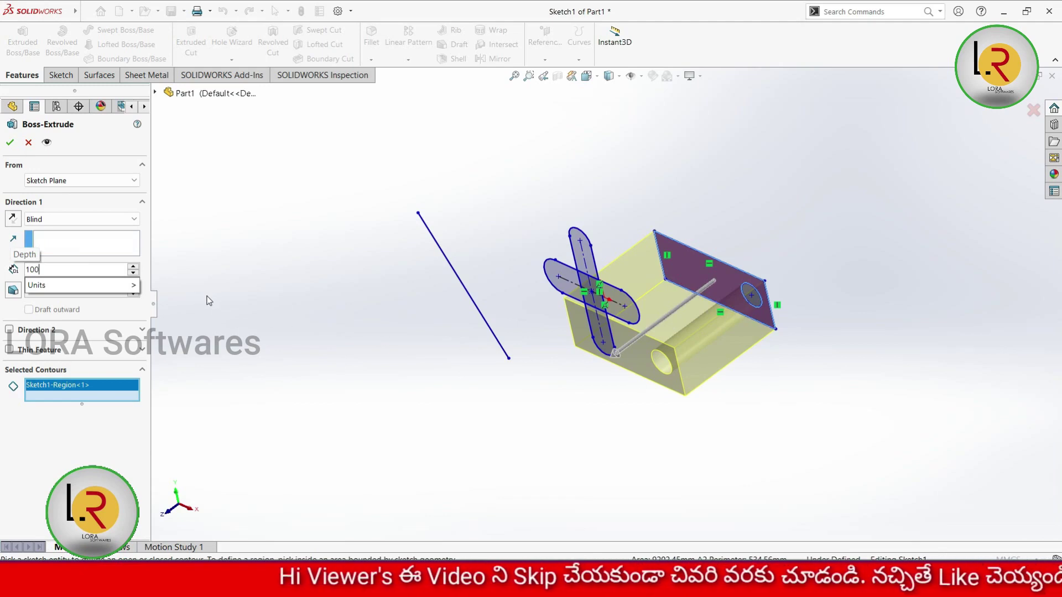
pyautogui.moveTo(80, 285)
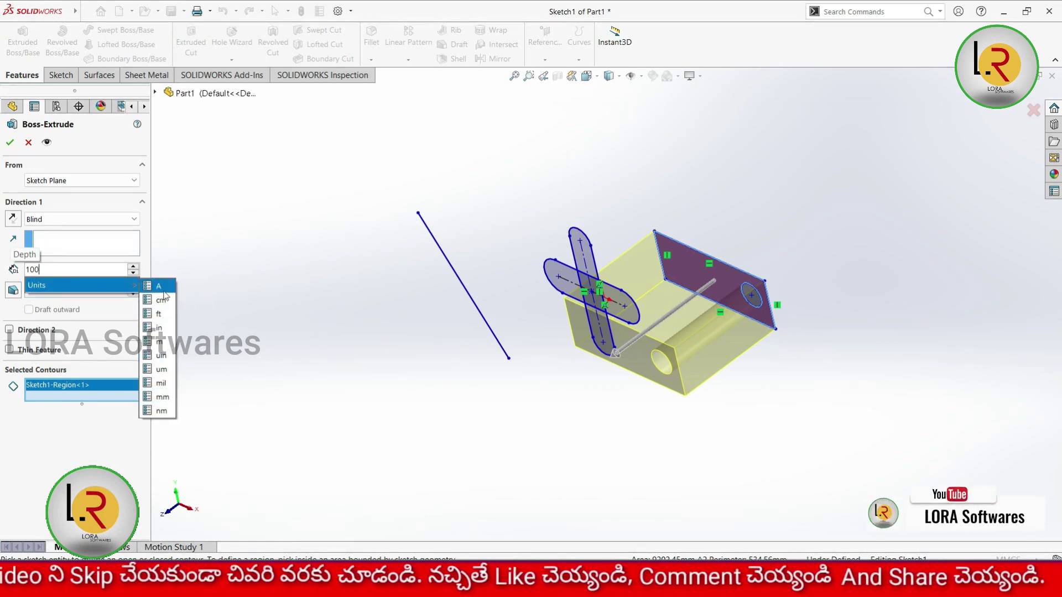
# Try a 0.00001 depth, accept the out-of-range warning, then set the depth to 100 cm
pyautogui.click(99, 271)
pyautogui.press('BackSpace')
pyautogui.press('BackSpace')
pyautogui.press('BackSpace')
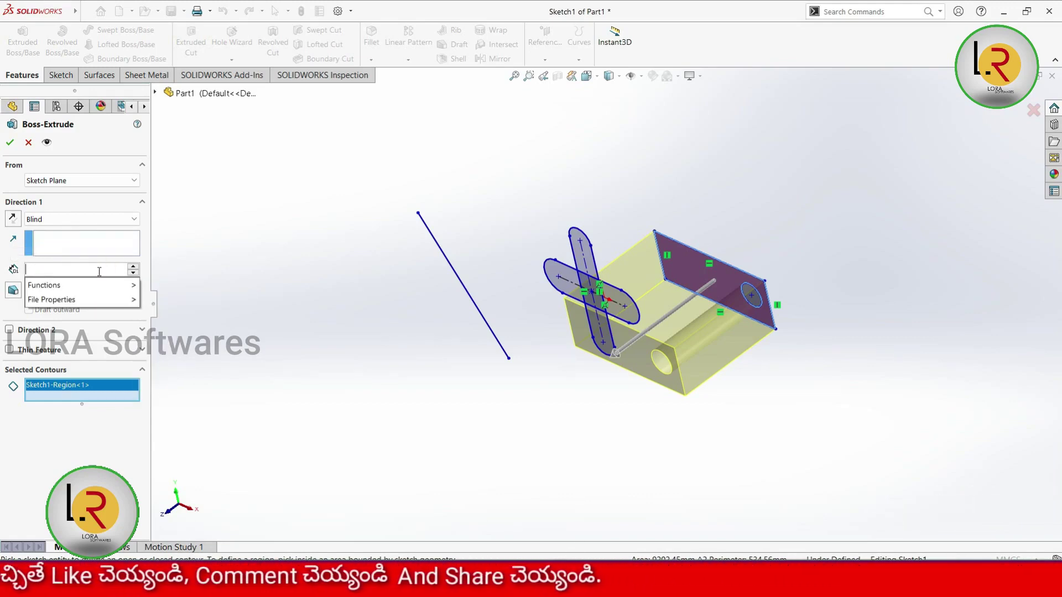
pyautogui.write('0.00001')
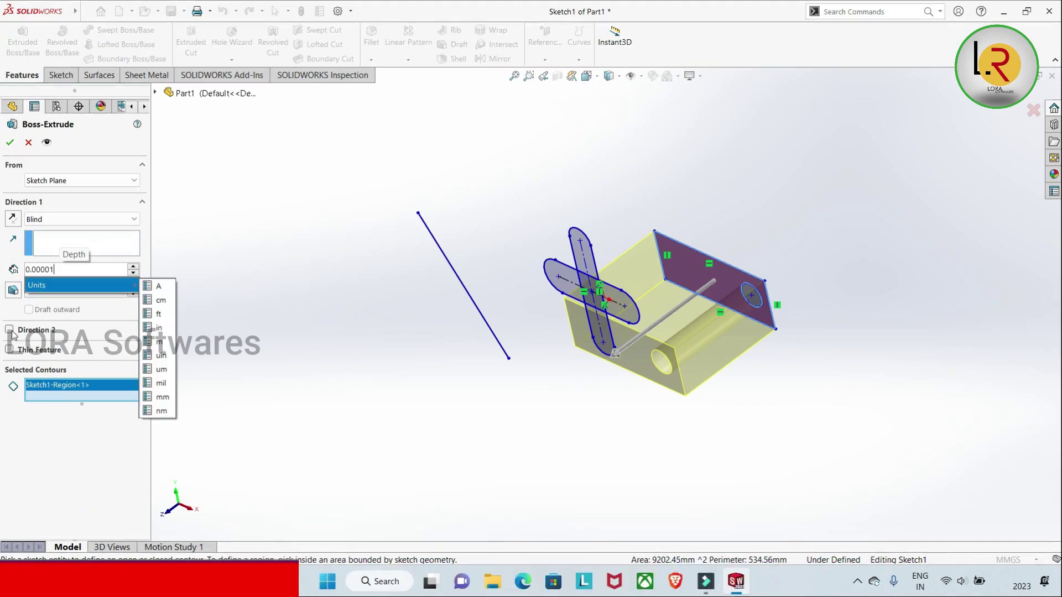
pyautogui.moveTo(81, 286)
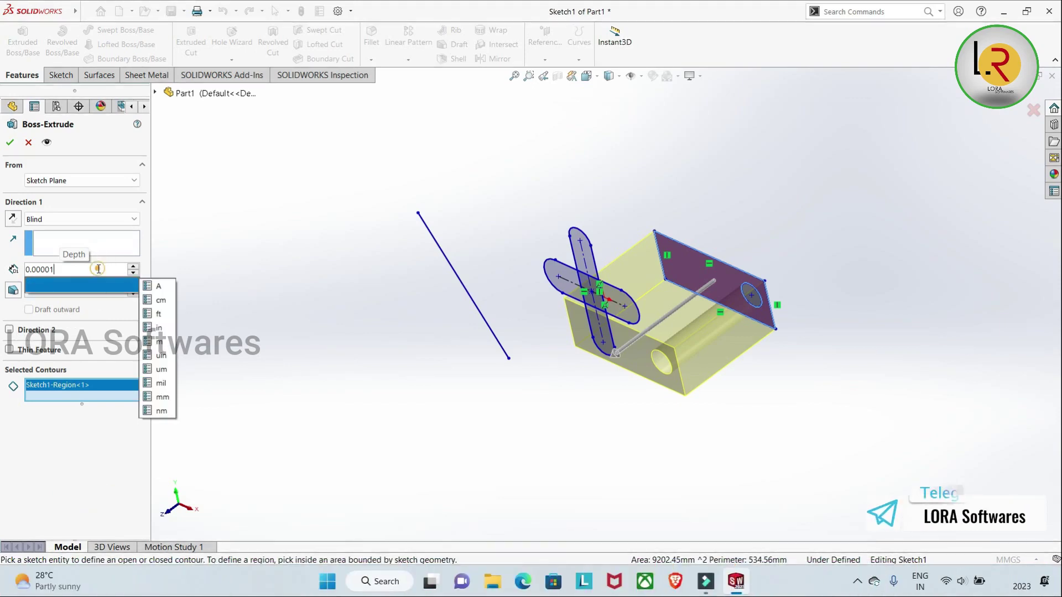
pyautogui.click(8, 331)
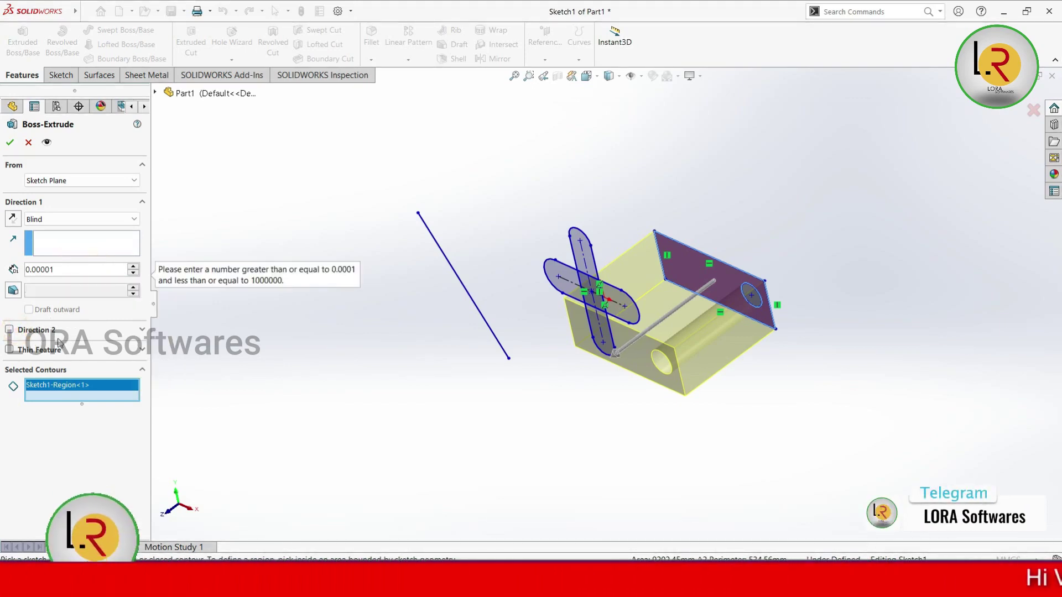
pyautogui.click(109, 268)
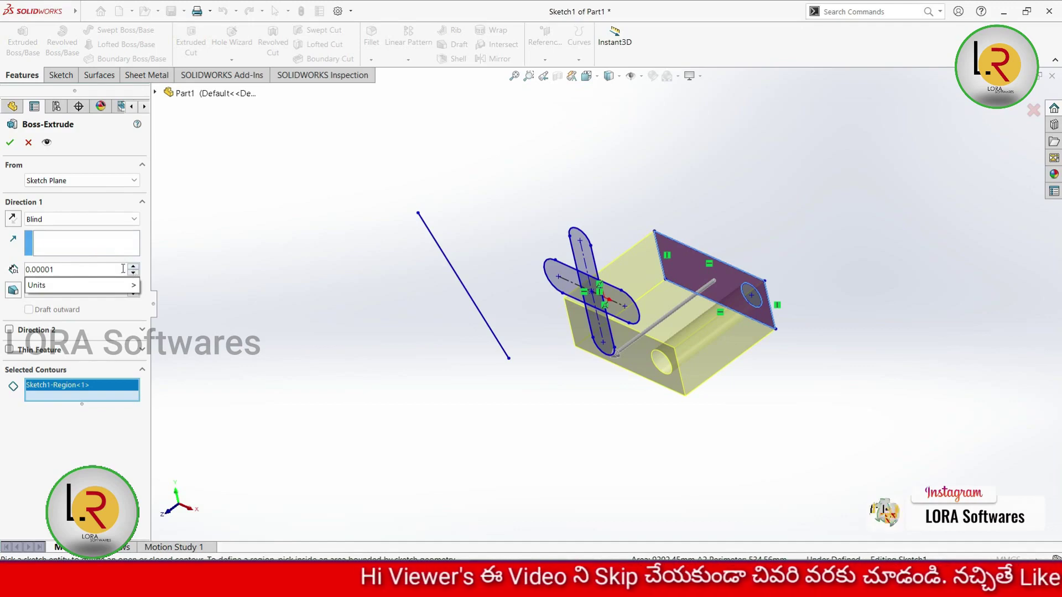
pyautogui.click(134, 273)
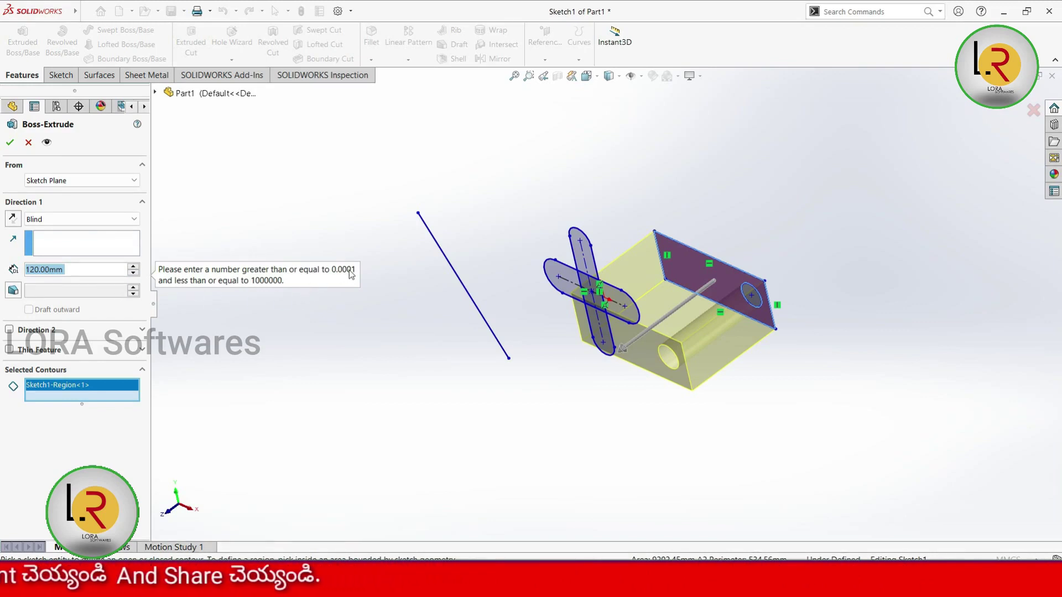
pyautogui.click(87, 269)
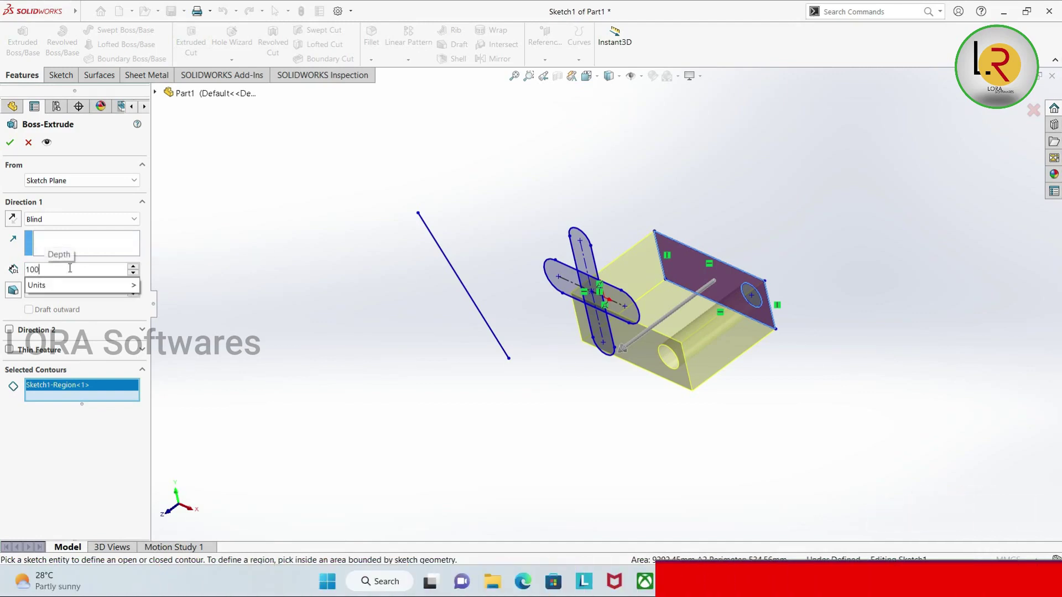
pyautogui.moveTo(78, 286)
pyautogui.write('100')
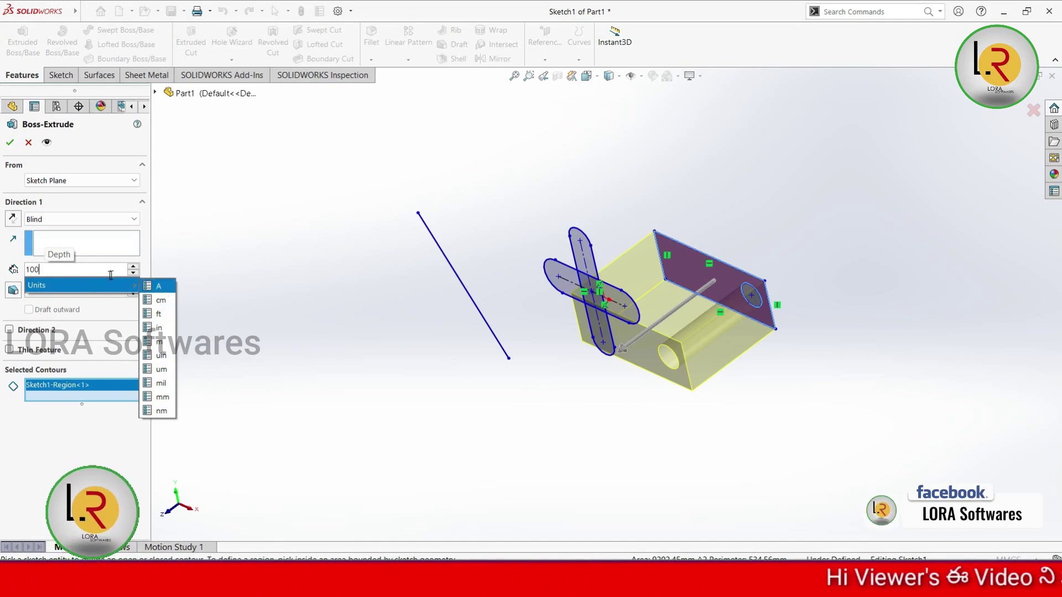
pyautogui.click(148, 299)
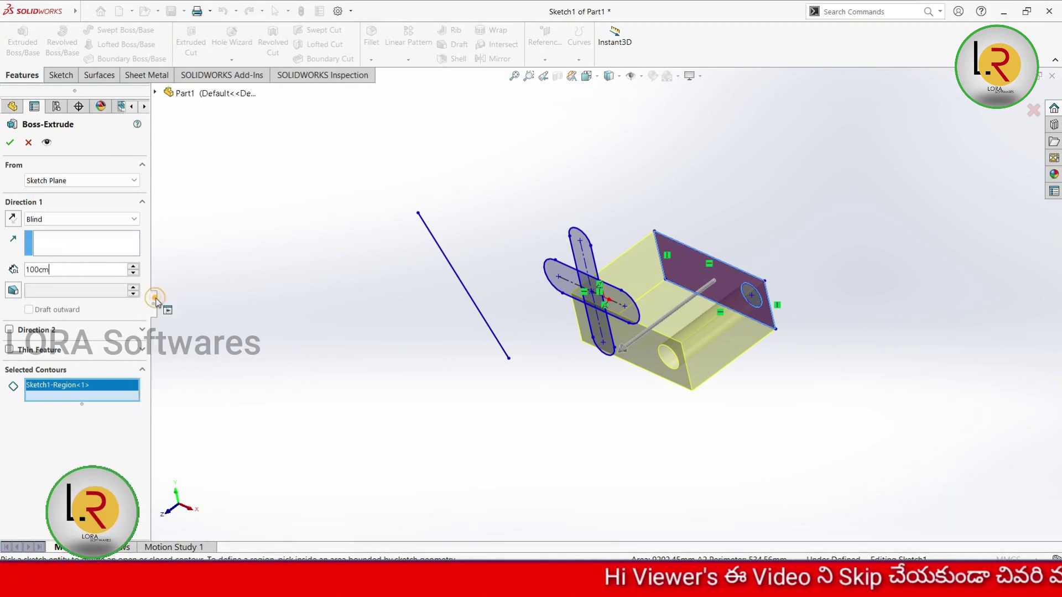
# Apply the 100 cm depth, view the 1000 mm beam, and restore the extrude settings
pyautogui.click(153, 303)
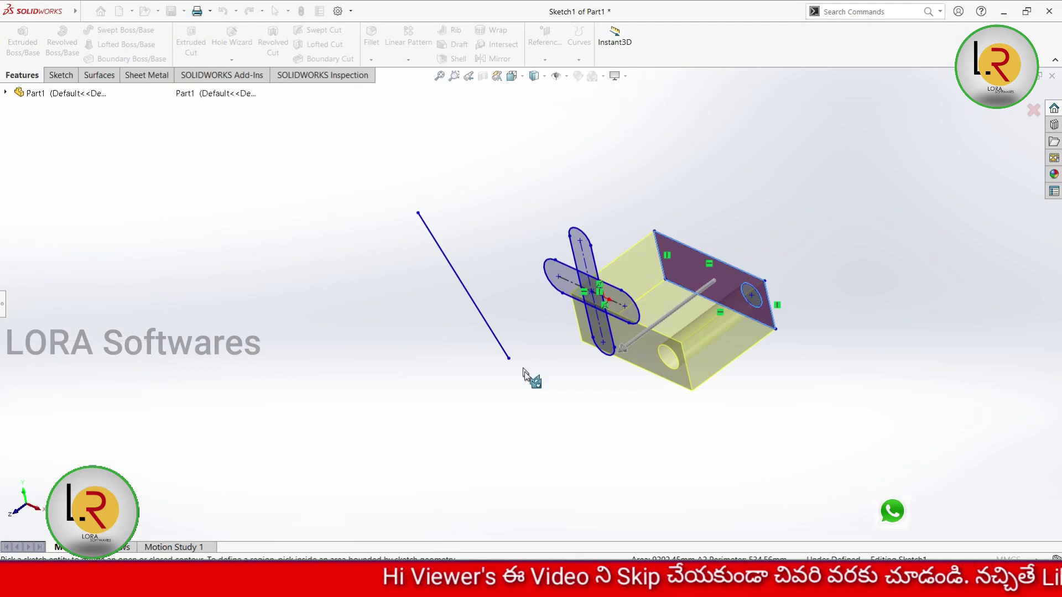
pyautogui.click(6, 93)
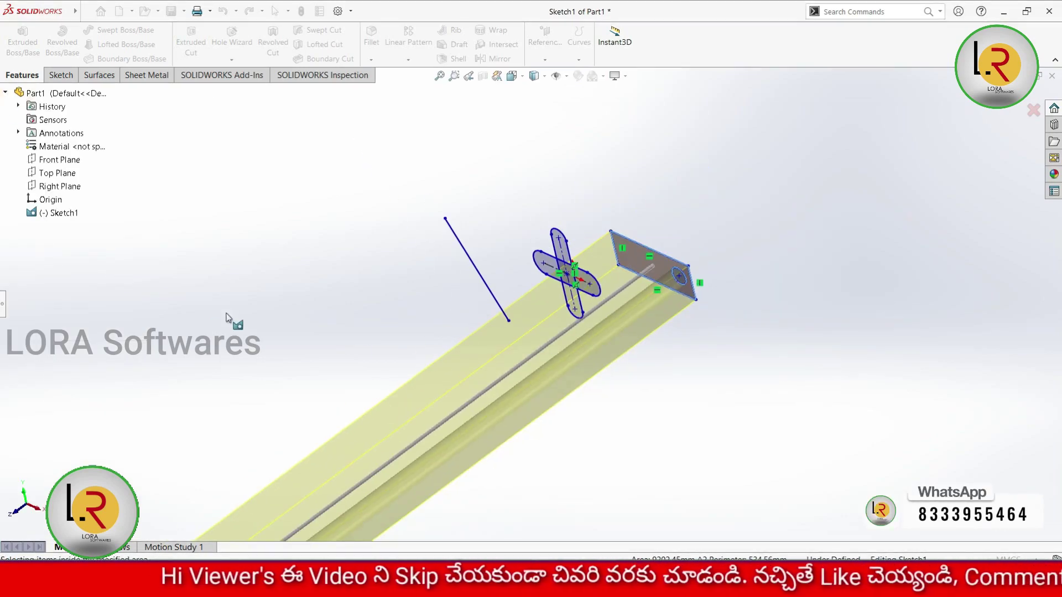
pyautogui.scroll(5, 464, 334)
pyautogui.scroll(2, 464, 334)
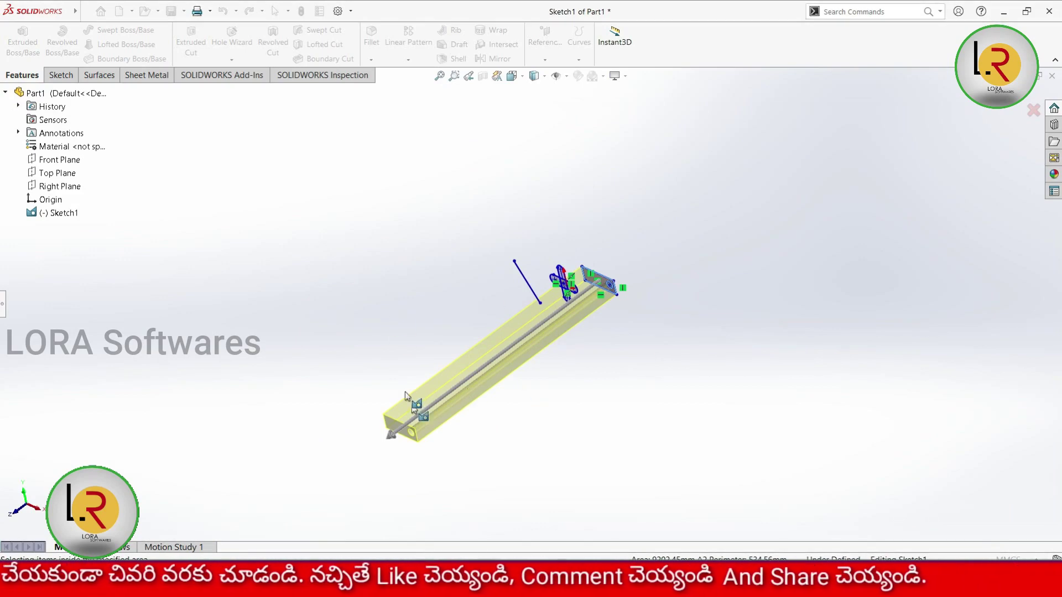
pyautogui.click(3, 303)
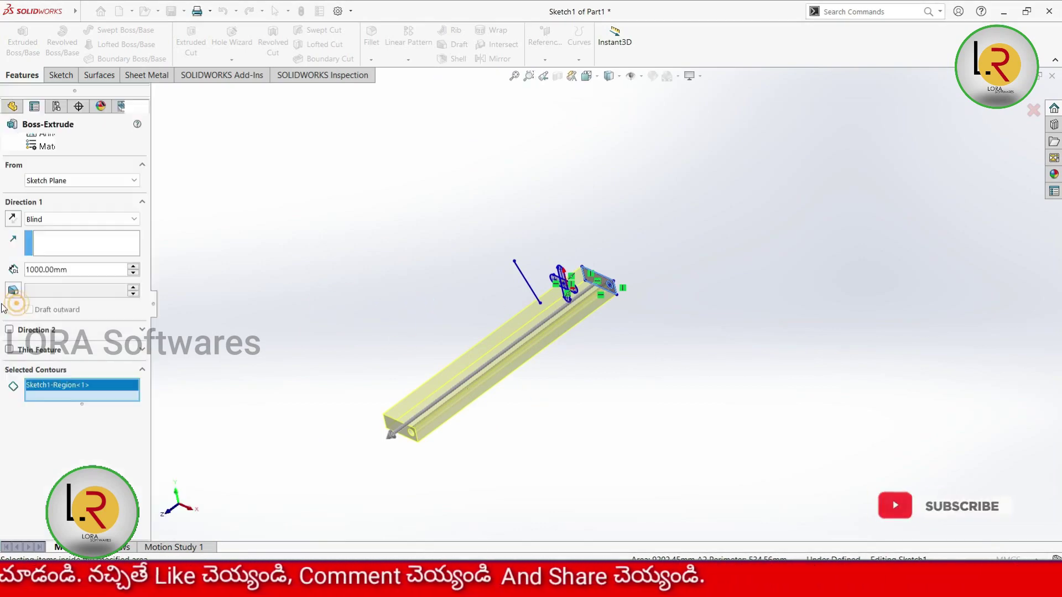
pyautogui.click(72, 271)
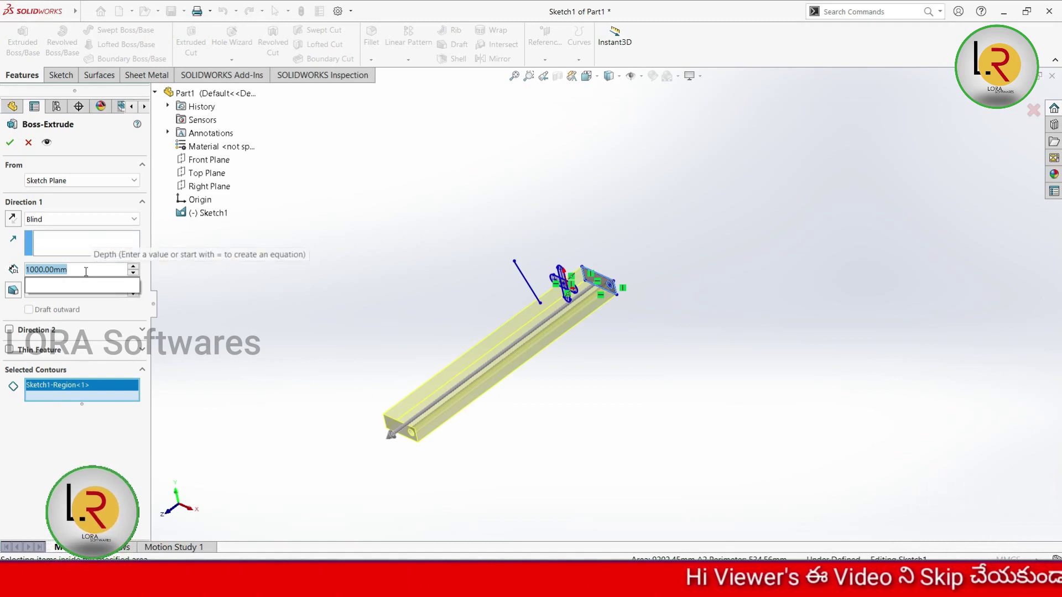
pyautogui.write('100')
# Reset the Direction 1 depth to 100 mm and add a 10 mm Blind second direction
pyautogui.press('Return')
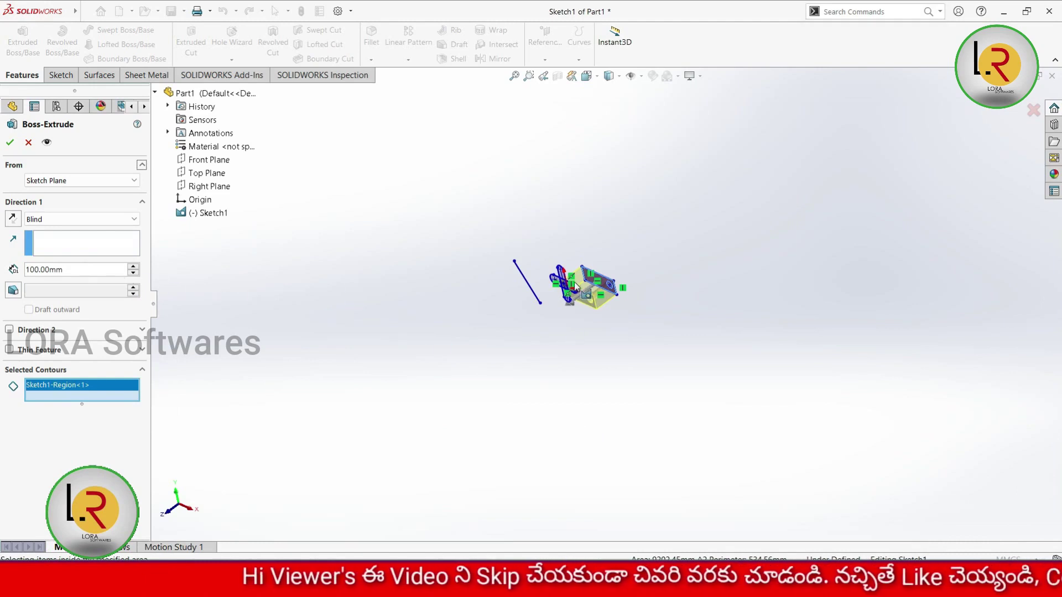
pyautogui.scroll(3, 585, 301)
pyautogui.scroll(-2, 586, 301)
pyautogui.scroll(-2, 585, 300)
pyautogui.scroll(-2, 585, 300)
pyautogui.scroll(-2, 616, 376)
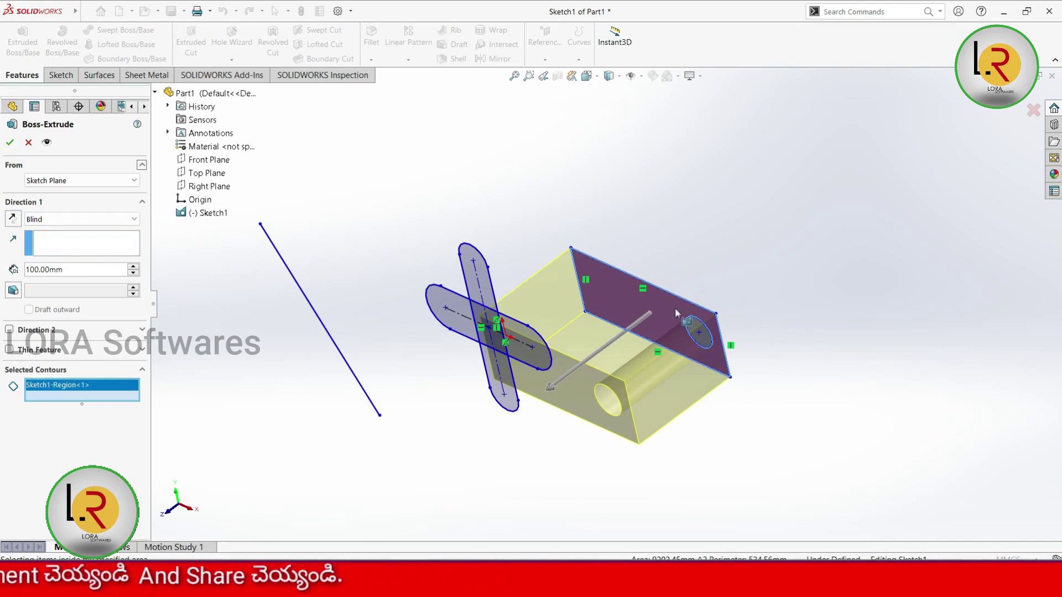
pyautogui.click(10, 329)
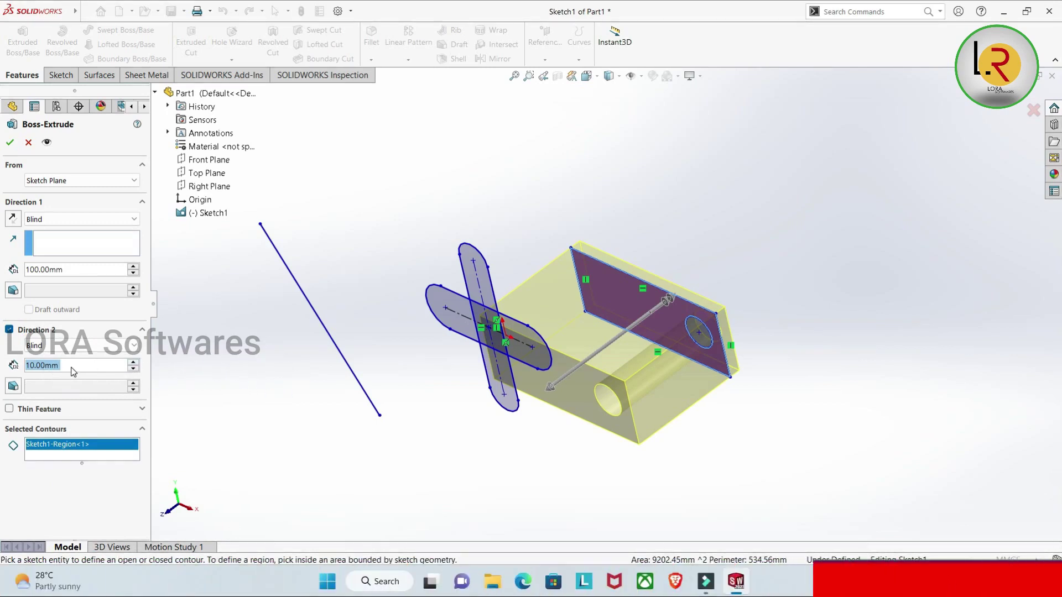
# Set the Direction 2 extrusion depth to 50 mm
pyautogui.write('50')
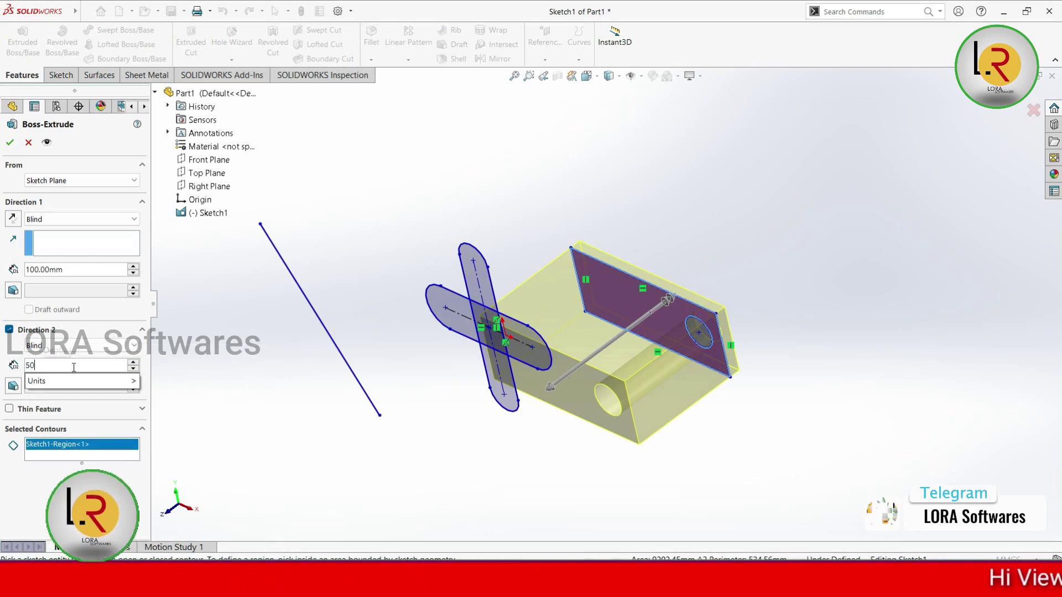
pyautogui.click(220, 374)
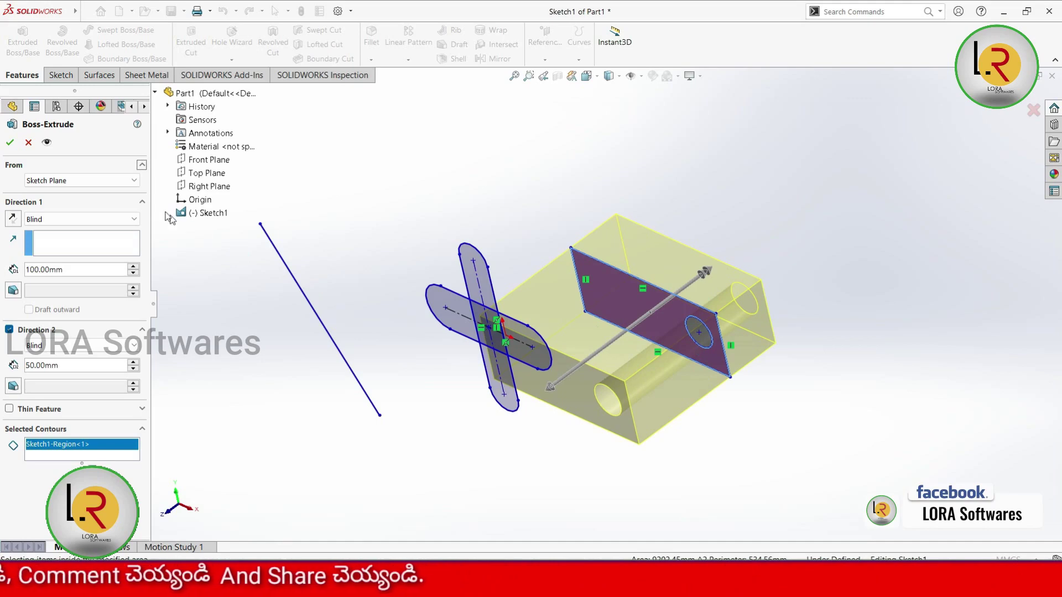
# Inspect the 100/50 mm extrusion in Detailed Preview with new-face highlighting off, then exit the preview
pyautogui.click(47, 143)
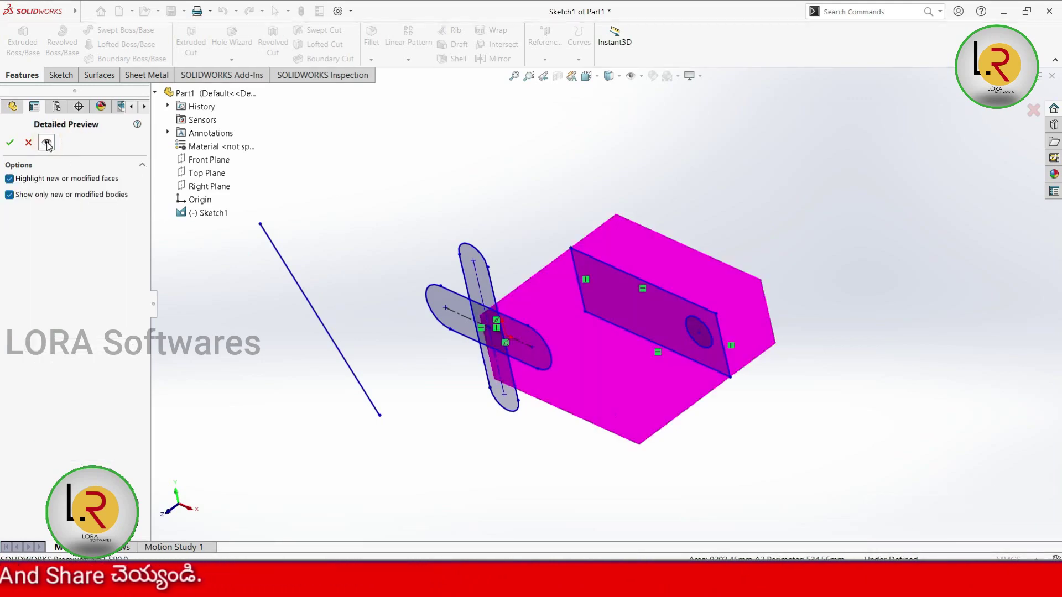
pyautogui.moveTo(578, 452)
pyautogui.mouseDown(button='middle')
pyautogui.moveTo(560, 429)
pyautogui.moveTo(652, 315)
pyautogui.moveTo(581, 359)
pyautogui.moveTo(549, 418)
pyautogui.mouseUp(button='middle')
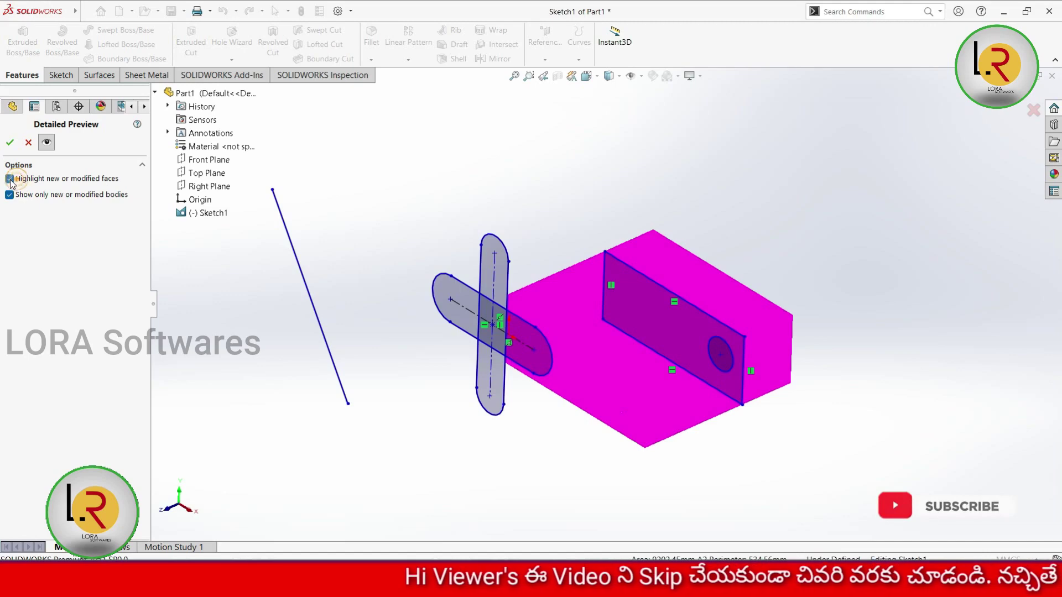
pyautogui.click(67, 178)
pyautogui.moveTo(384, 380)
pyautogui.mouseDown(button='middle')
pyautogui.moveTo(439, 316)
pyautogui.moveTo(360, 409)
pyautogui.moveTo(420, 370)
pyautogui.mouseUp(button='middle')
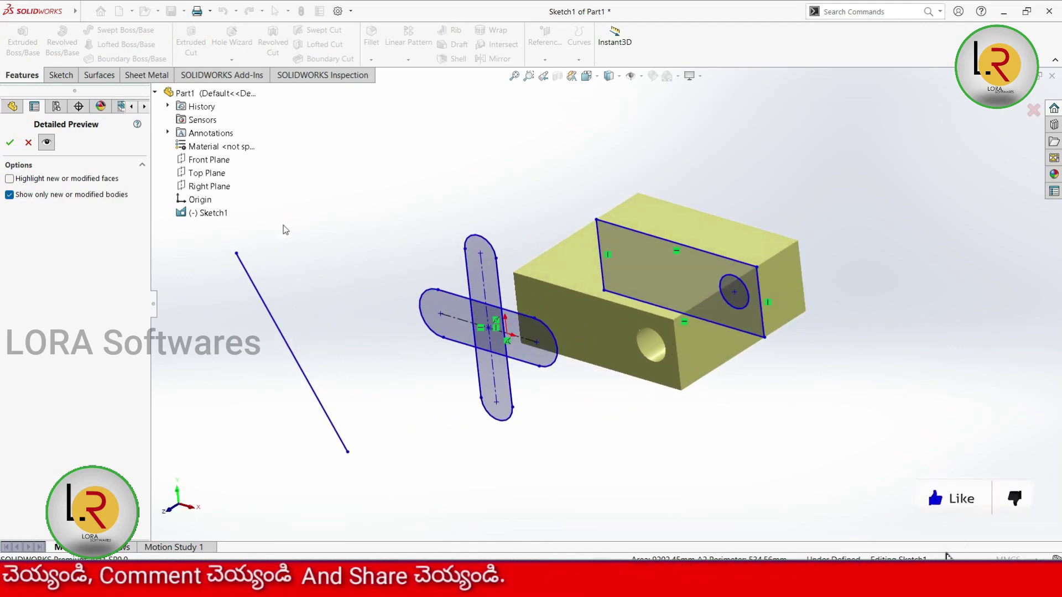
pyautogui.click(47, 142)
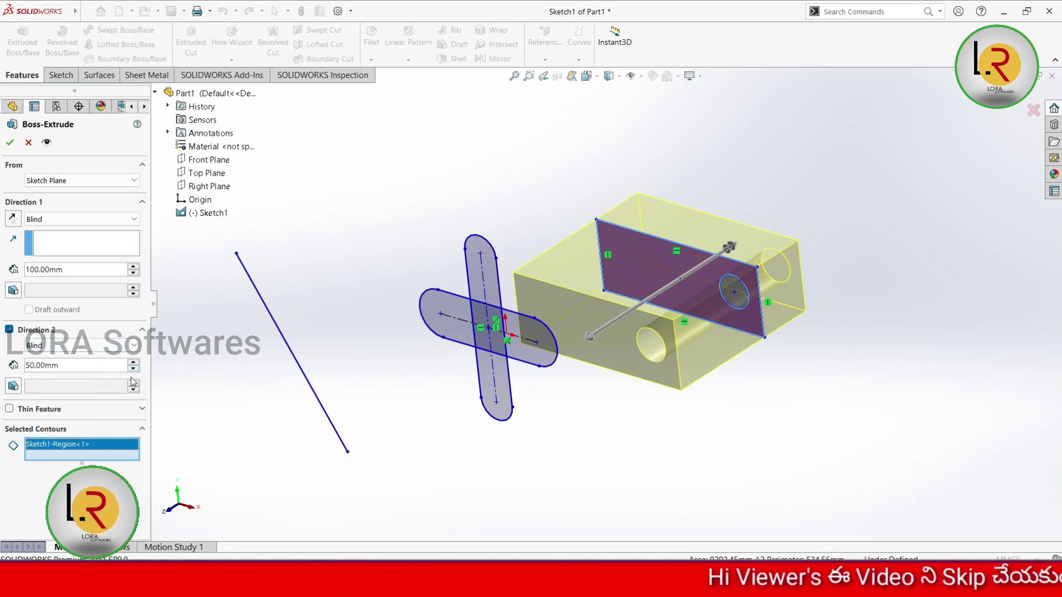
# Make the extrusion a Thin Feature with 2.00 mm wall thickness and orbit to inspect the walls
pyautogui.click(10, 409)
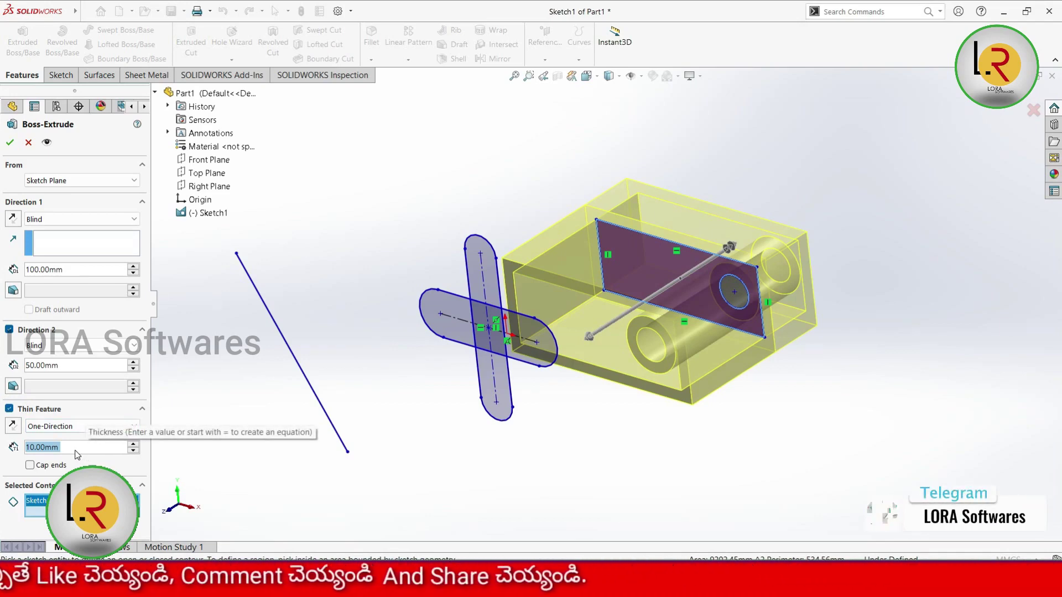
pyautogui.write('2')
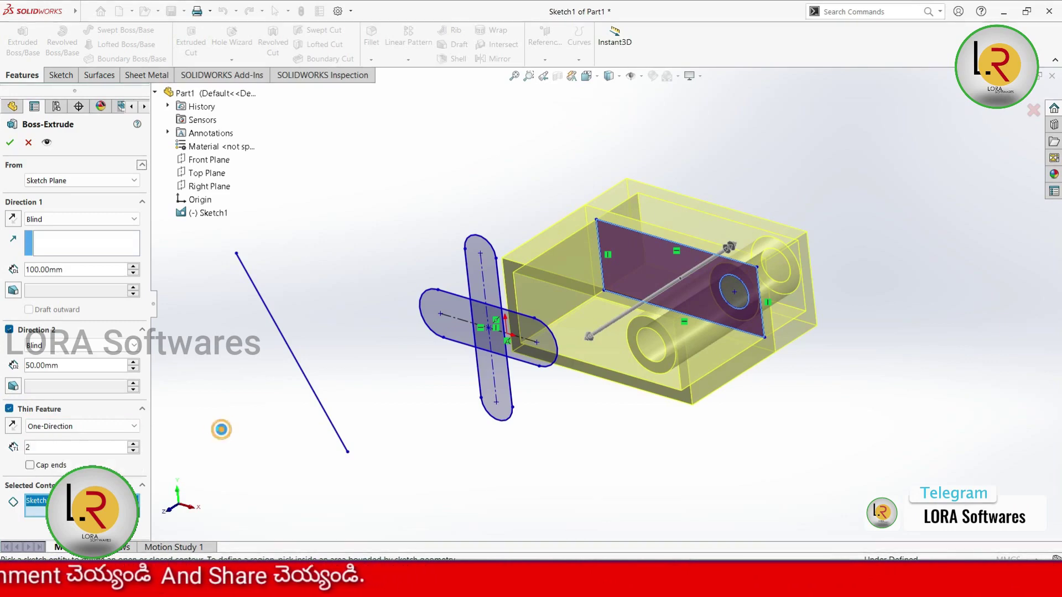
pyautogui.click(222, 430)
pyautogui.moveTo(609, 411)
pyautogui.mouseDown(button='middle')
pyautogui.moveTo(628, 210)
pyautogui.moveTo(576, 389)
pyautogui.mouseUp(button='middle')
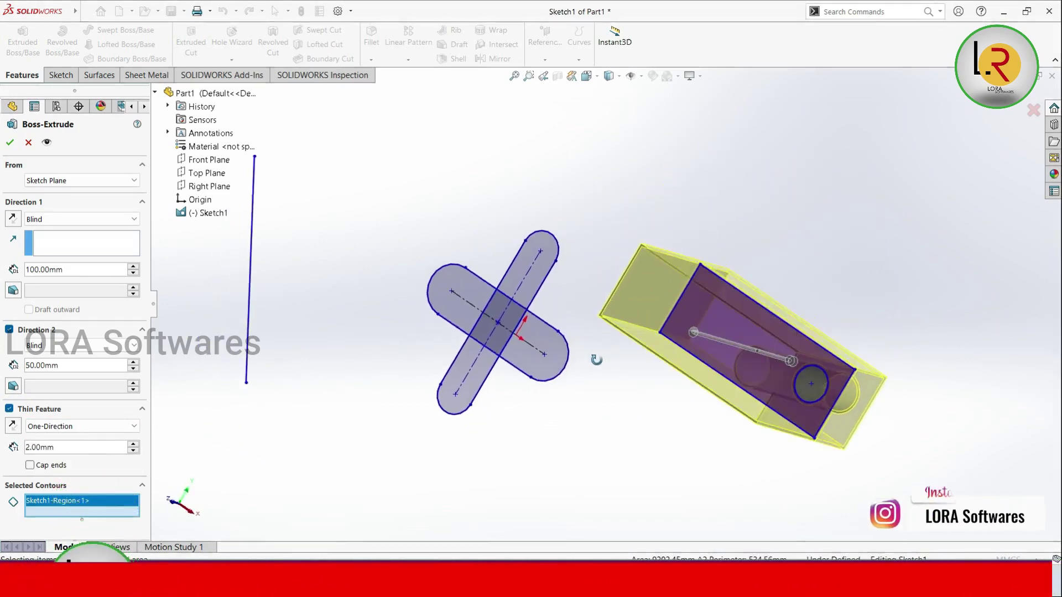
pyautogui.moveTo(621, 364)
pyautogui.mouseDown(button='middle')
pyautogui.moveTo(605, 391)
pyautogui.moveTo(603, 382)
pyautogui.mouseUp(button='middle')
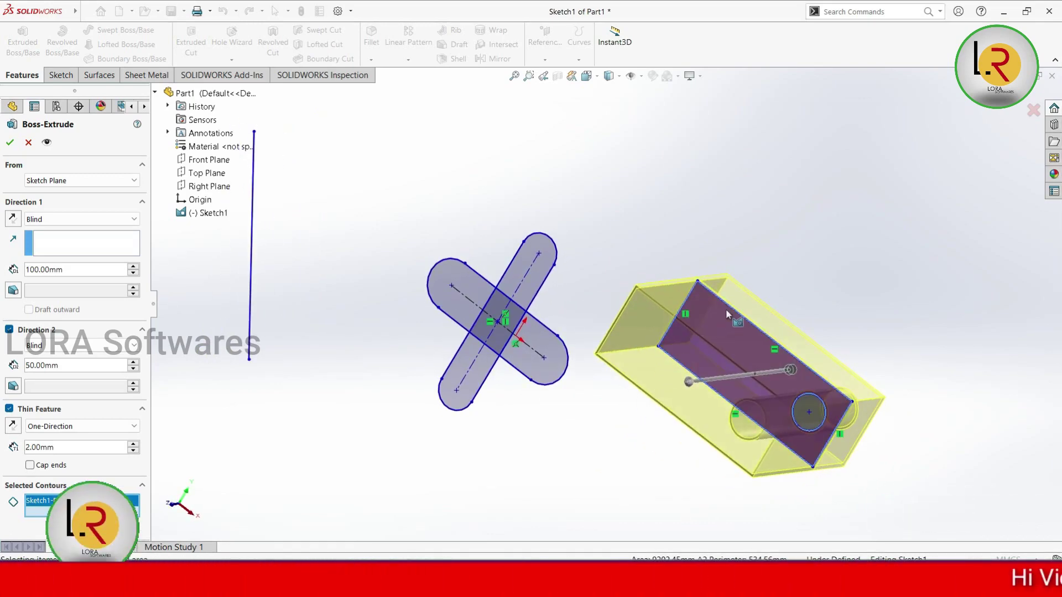
pyautogui.moveTo(604, 401)
pyautogui.mouseDown(button='middle')
pyautogui.moveTo(635, 317)
pyautogui.moveTo(644, 207)
pyautogui.moveTo(630, 164)
pyautogui.moveTo(620, 162)
pyautogui.mouseUp(button='middle')
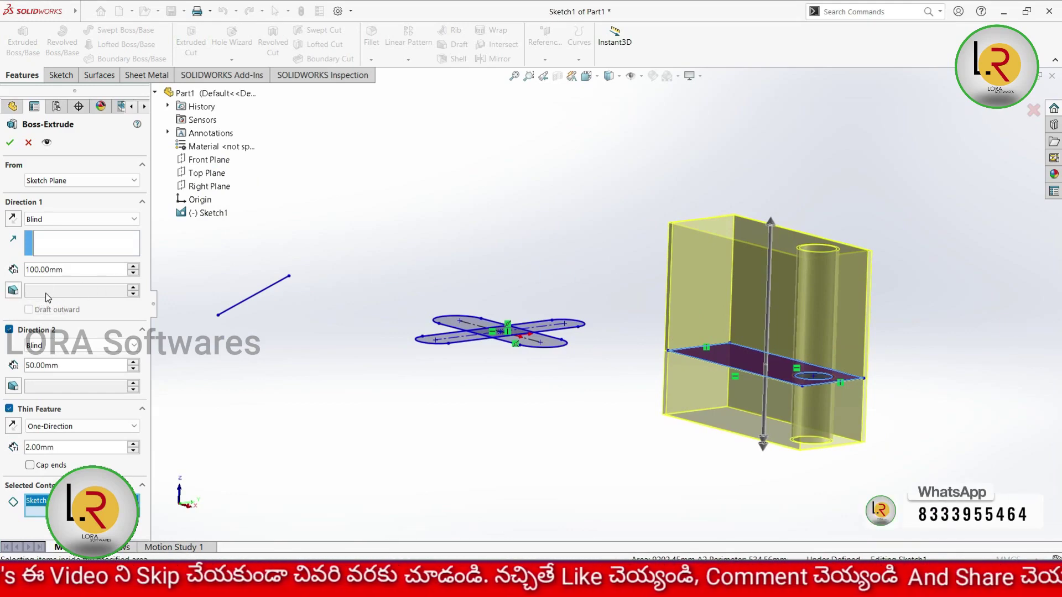
# Give Direction 1 a 3.00° outward draft and switch on draft for Direction 2
pyautogui.click(15, 295)
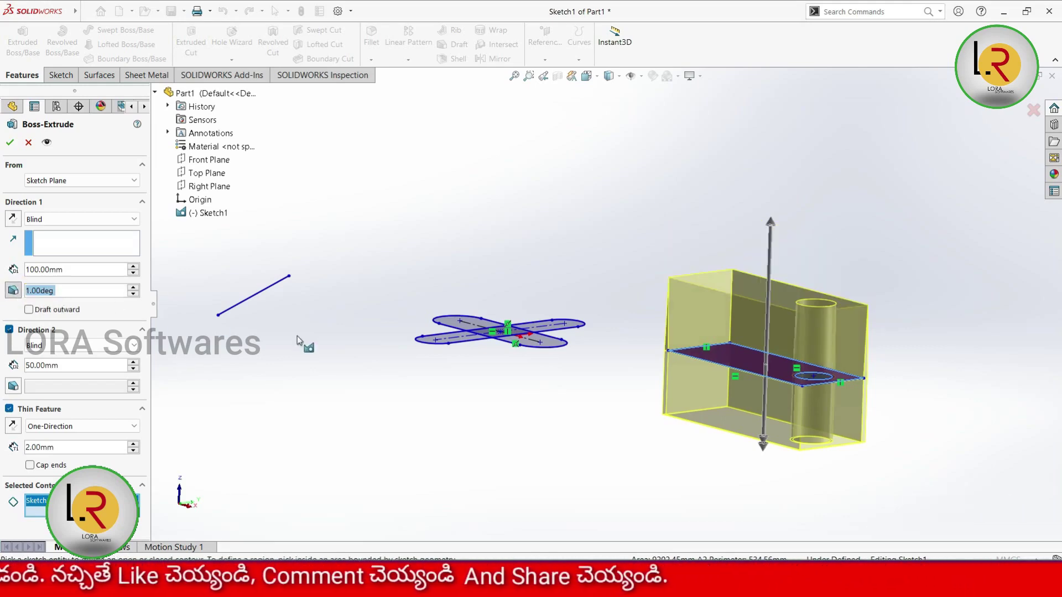
pyautogui.click(133, 288)
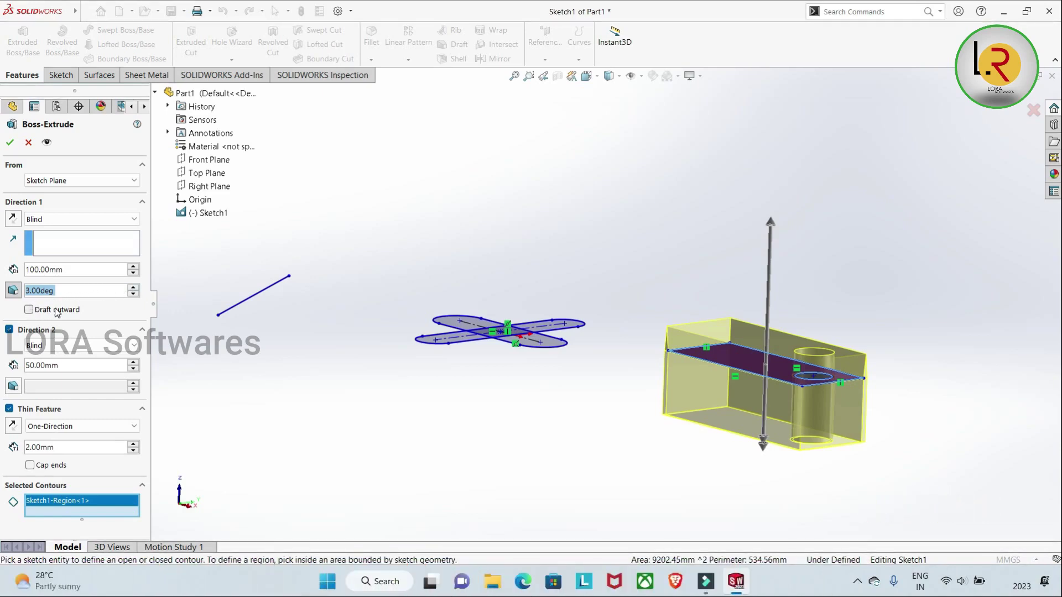
pyautogui.click(29, 310)
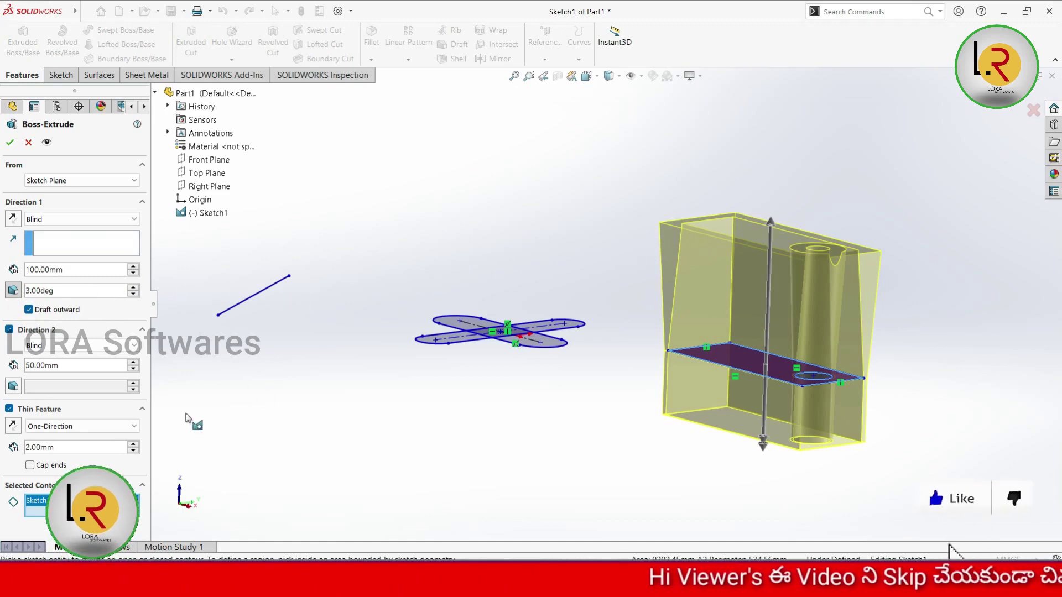
pyautogui.click(13, 386)
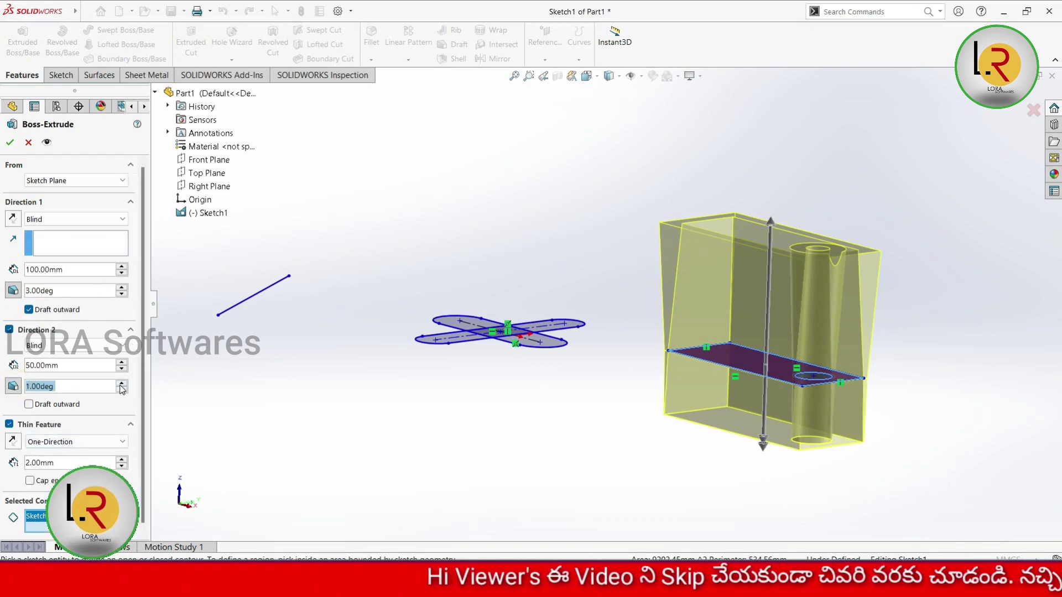
# Give Direction 2 a 3.00° outward draft and accept the drafted thin extrusion
pyautogui.click(30, 404)
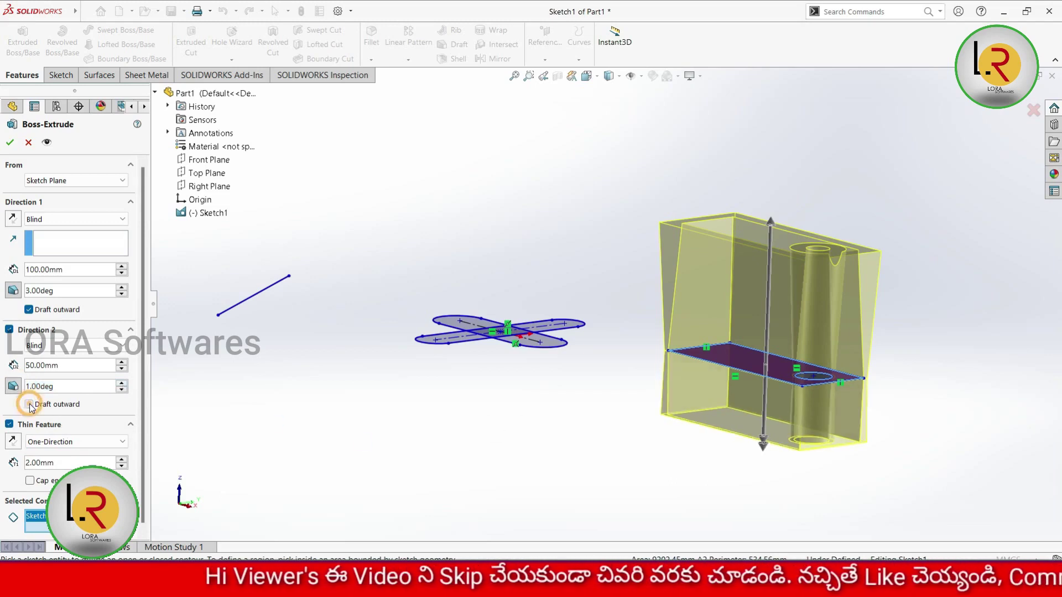
pyautogui.click(121, 383)
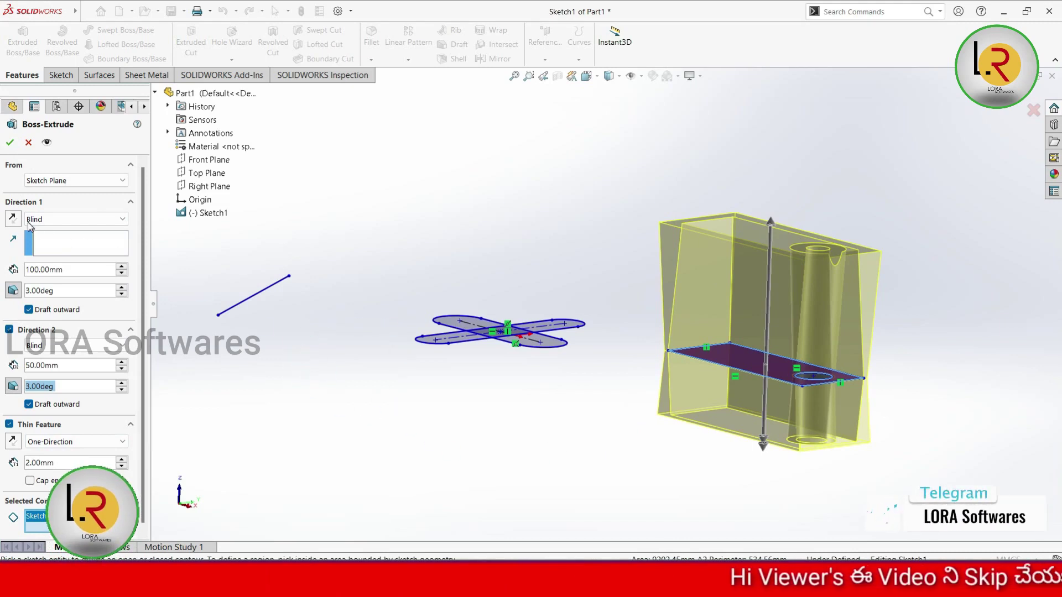
pyautogui.click(13, 218)
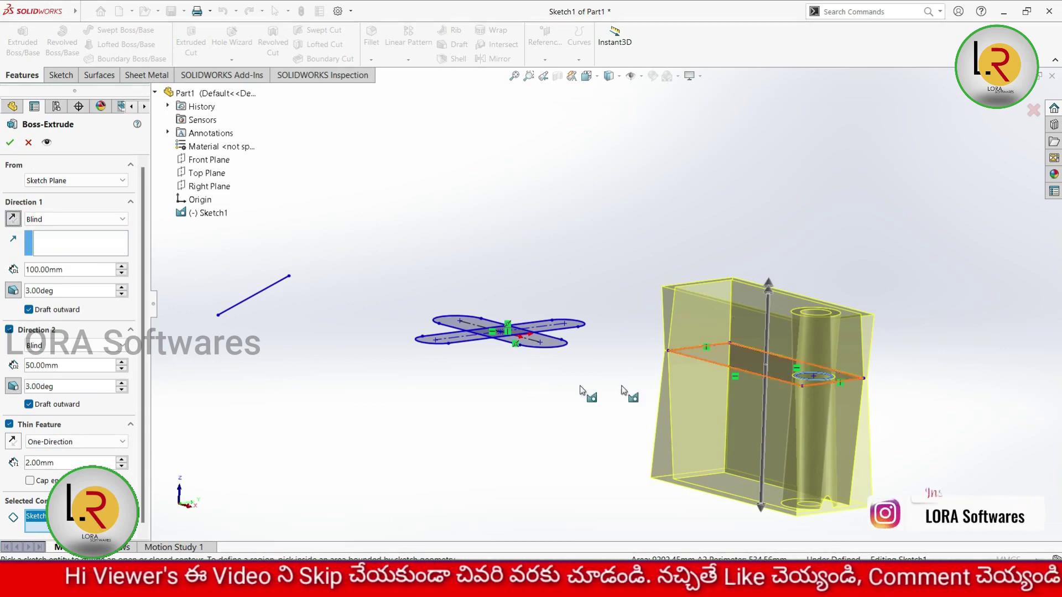
pyautogui.click(13, 219)
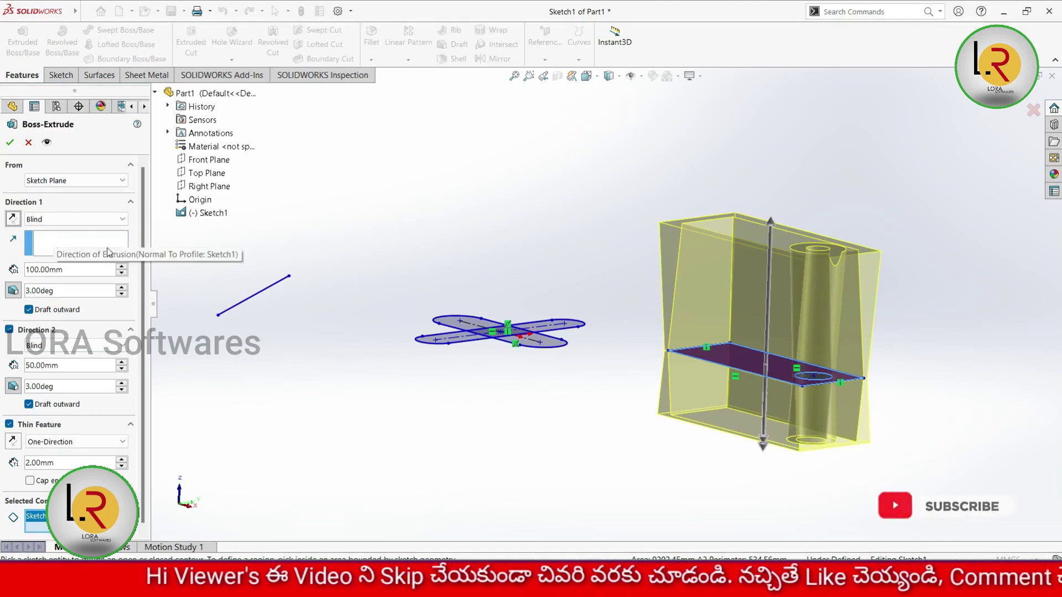
pyautogui.scroll(-1, 141, 238)
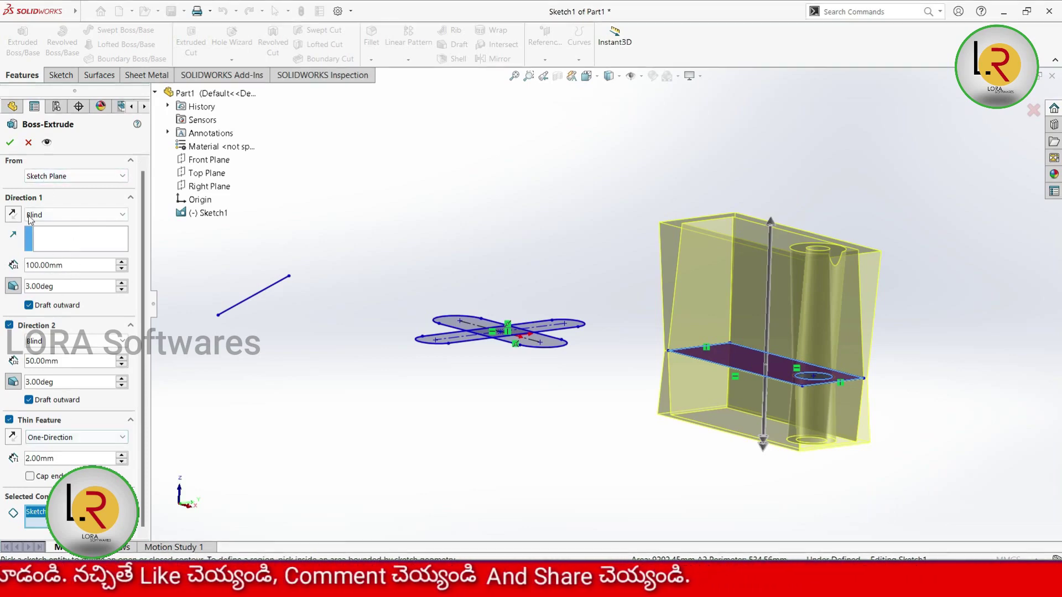
pyautogui.click(10, 142)
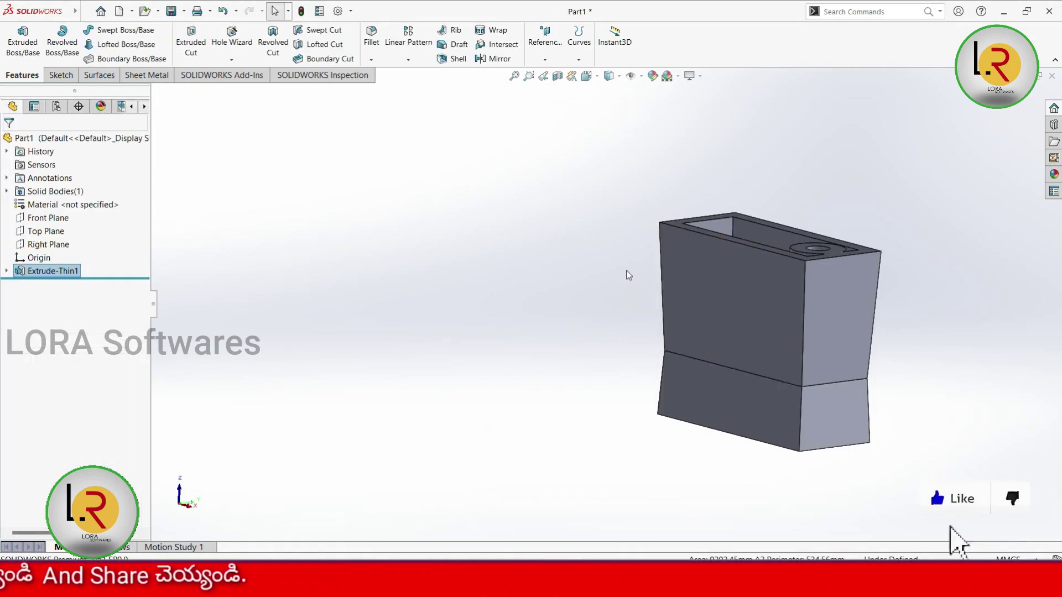
# Orbit to view the open top and bring up the Extrude-Thin1 context menu
pyautogui.moveTo(595, 247)
pyautogui.mouseDown(button='middle')
pyautogui.moveTo(559, 355)
pyautogui.moveTo(571, 472)
pyautogui.moveTo(542, 484)
pyautogui.moveTo(576, 325)
pyautogui.mouseUp(button='middle')
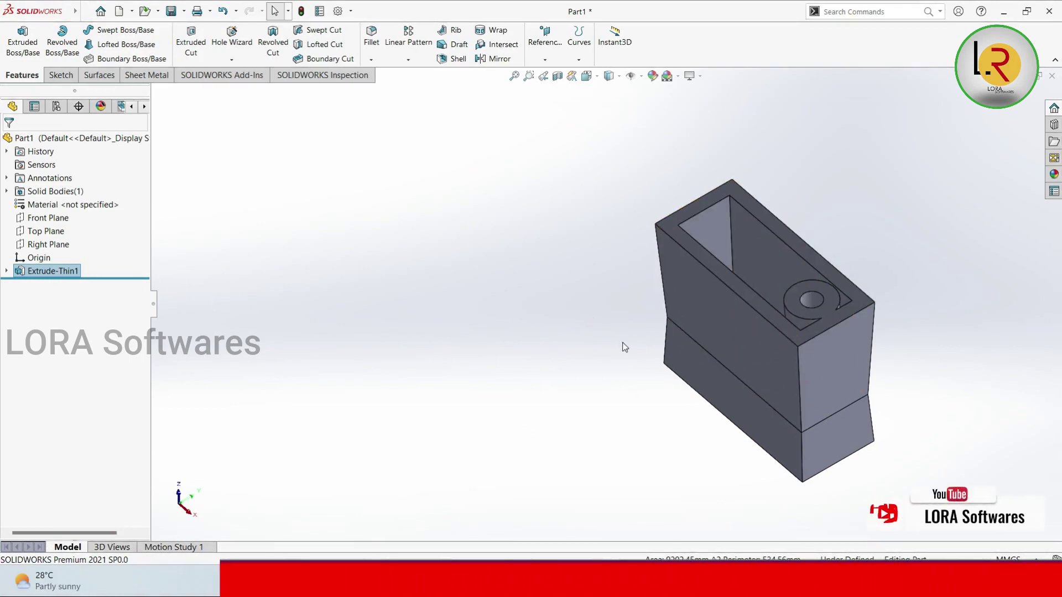
pyautogui.rightClick(65, 276)
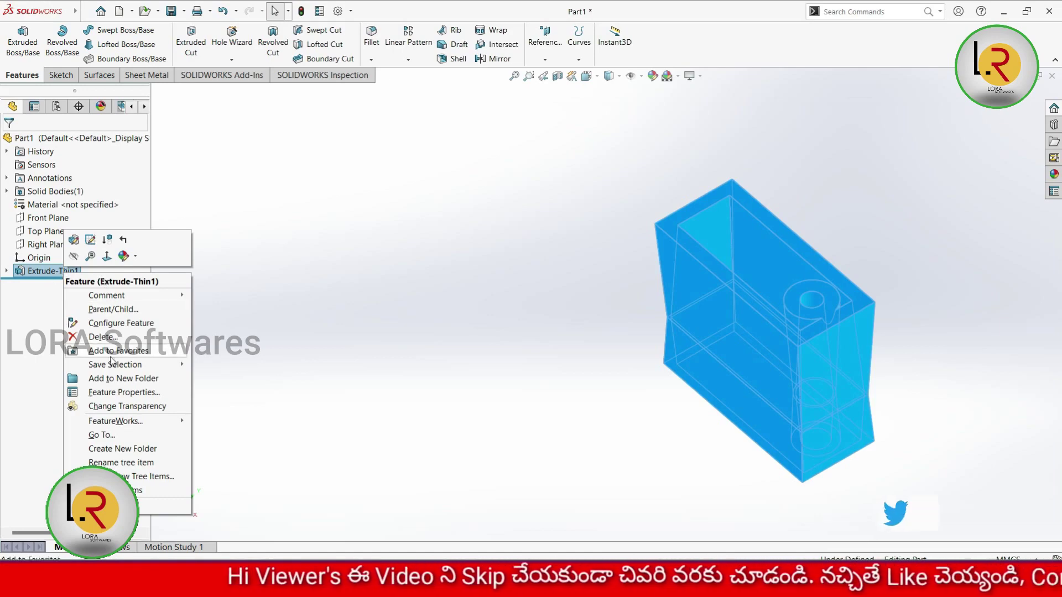
# Edit Extrude-Thin1, turn off Thin Feature, check the solid in Detailed Preview, then exit
pyautogui.click(75, 242)
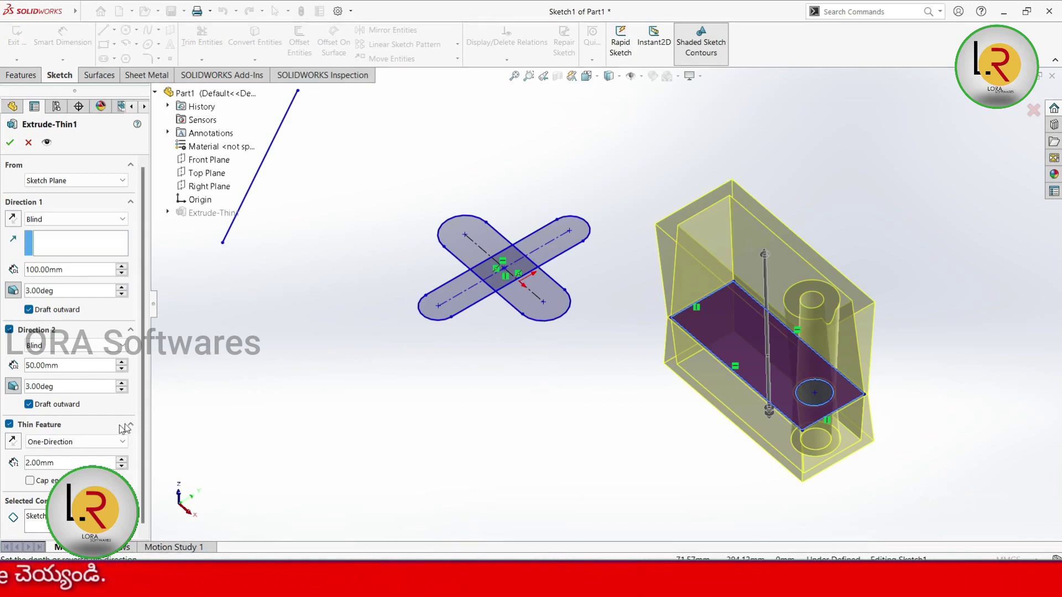
pyautogui.click(9, 425)
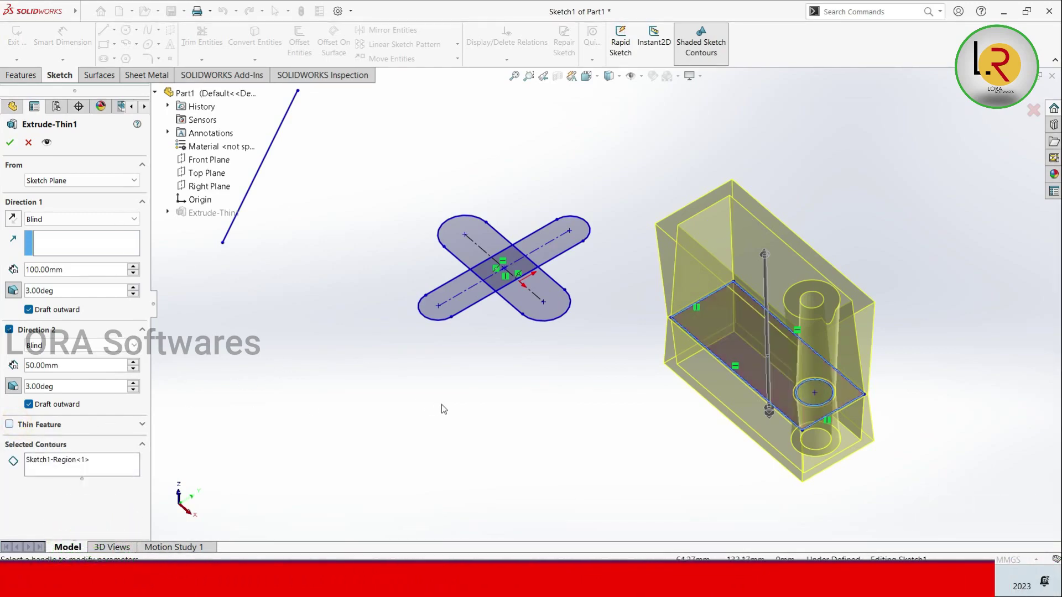
pyautogui.click(47, 143)
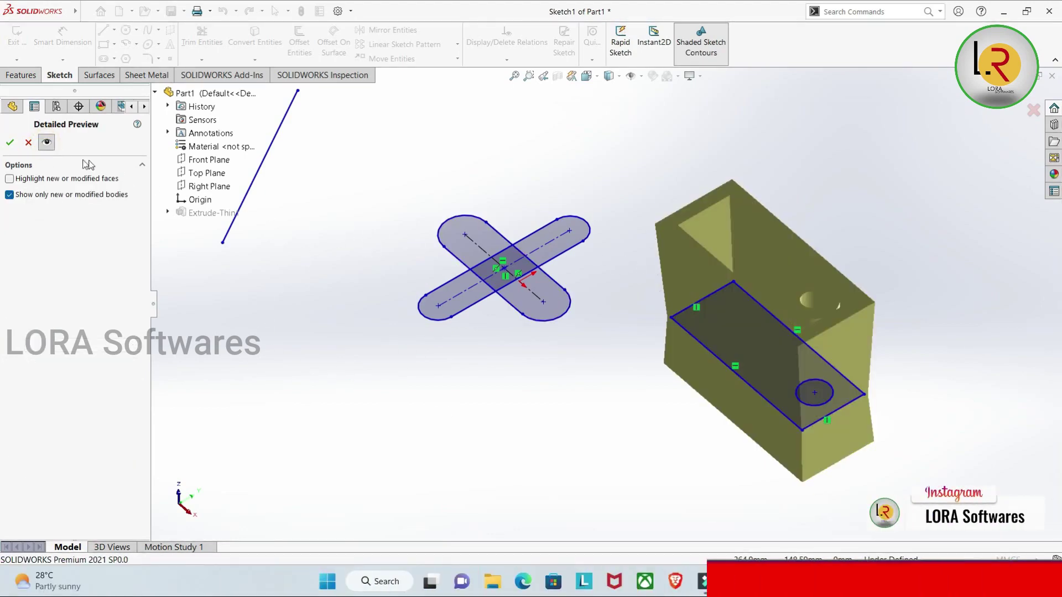
pyautogui.press('Return')
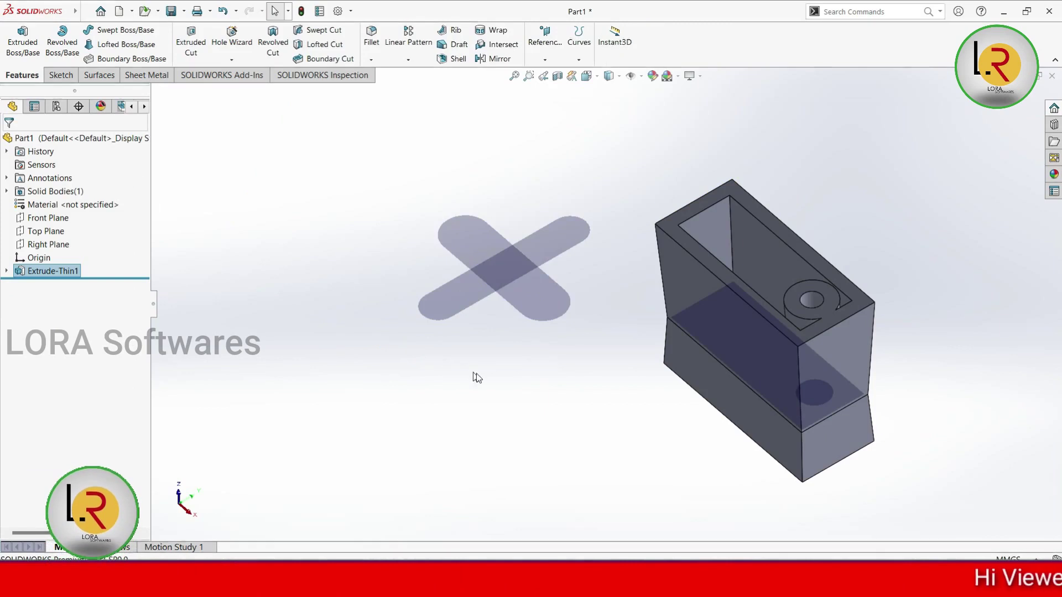
pyautogui.moveTo(551, 216)
pyautogui.mouseDown(button='middle')
pyautogui.moveTo(529, 308)
pyautogui.moveTo(548, 382)
pyautogui.mouseUp(button='middle')
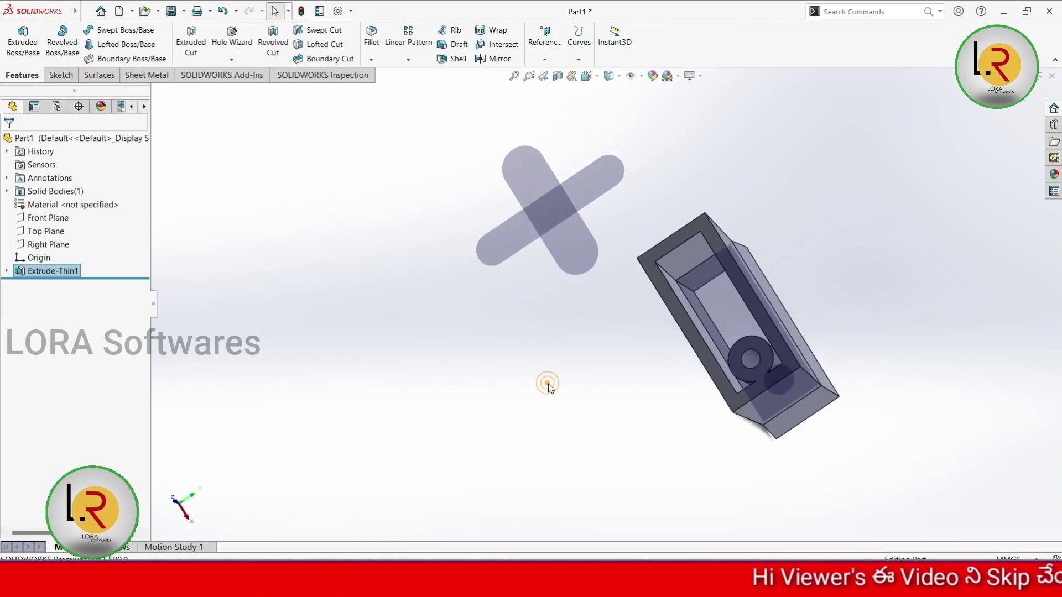
pyautogui.moveTo(618, 370); pyautogui.dragTo(700, 77, button='middle')
pyautogui.moveTo(513, 418); pyautogui.dragTo(556, 468, button='middle')
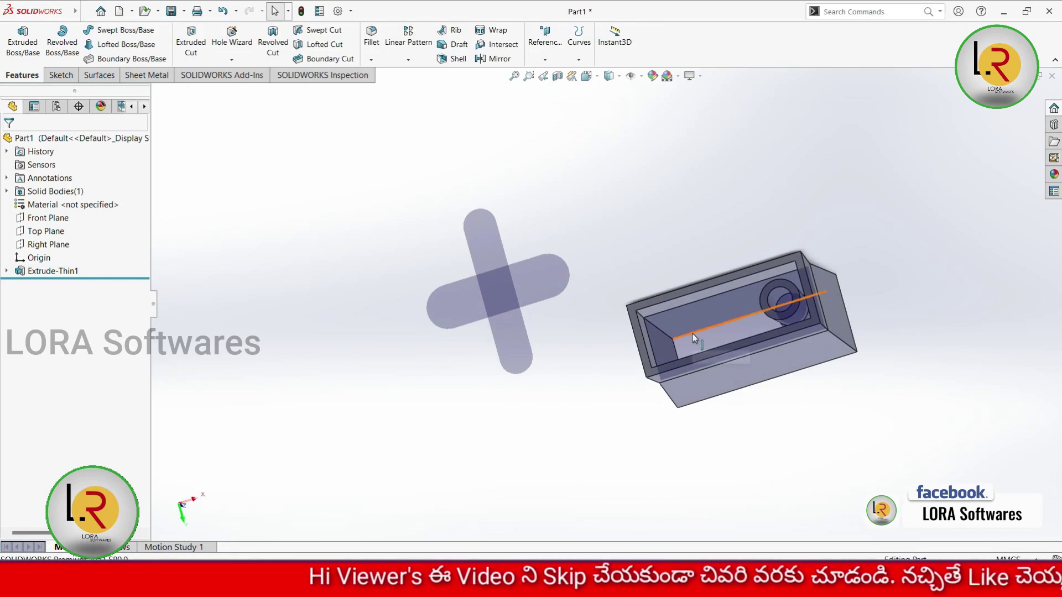
pyautogui.moveTo(567, 315); pyautogui.dragTo(566, 443, button='middle')
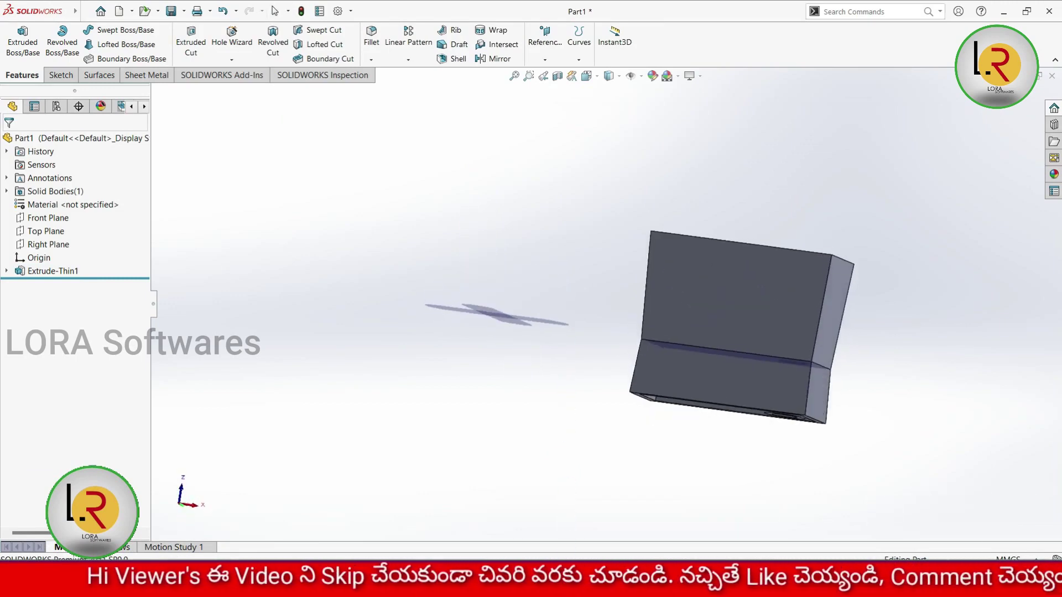
pyautogui.moveTo(593, 301); pyautogui.dragTo(541, 443, button='middle')
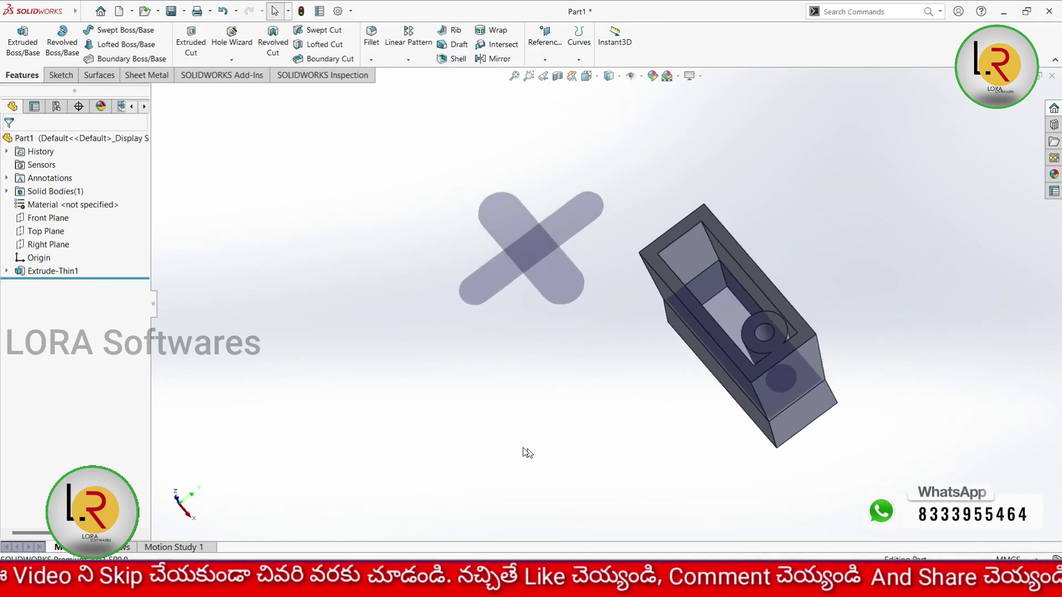
pyautogui.click(55, 272)
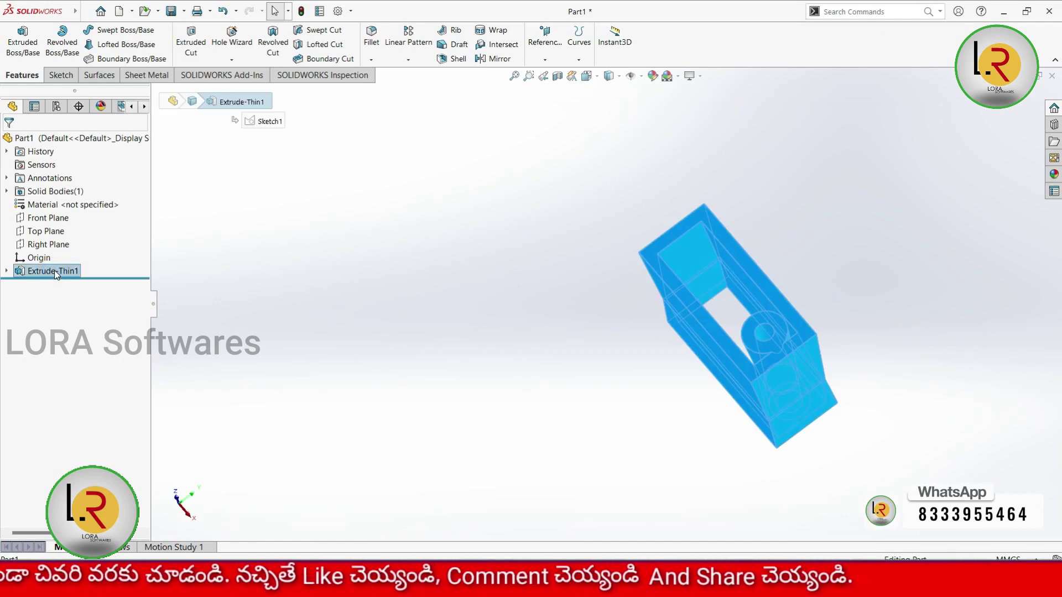
pyautogui.rightClick(54, 270)
pyautogui.click(60, 235)
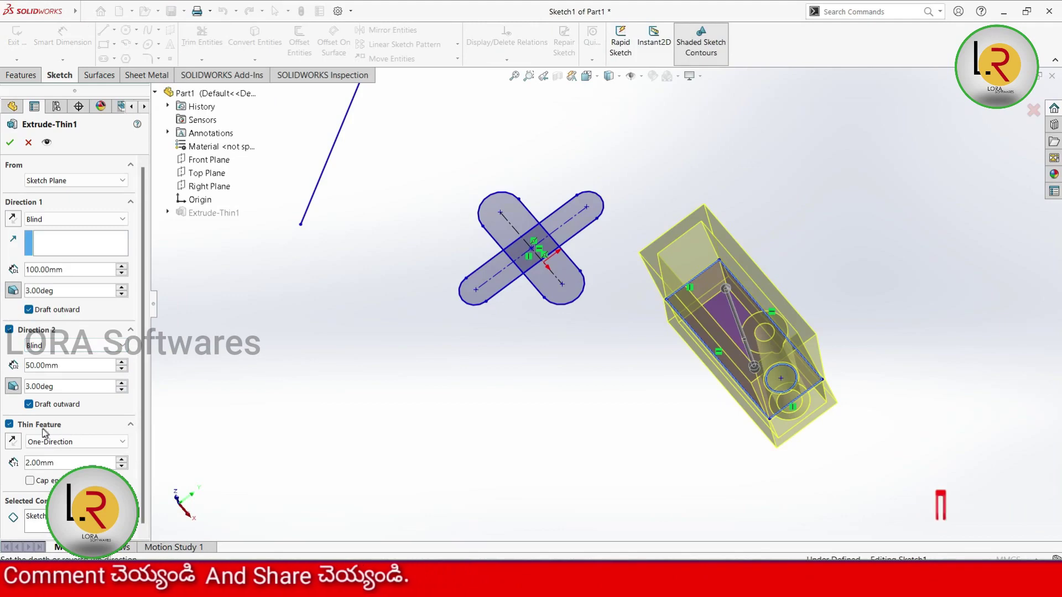
pyautogui.click(9, 425)
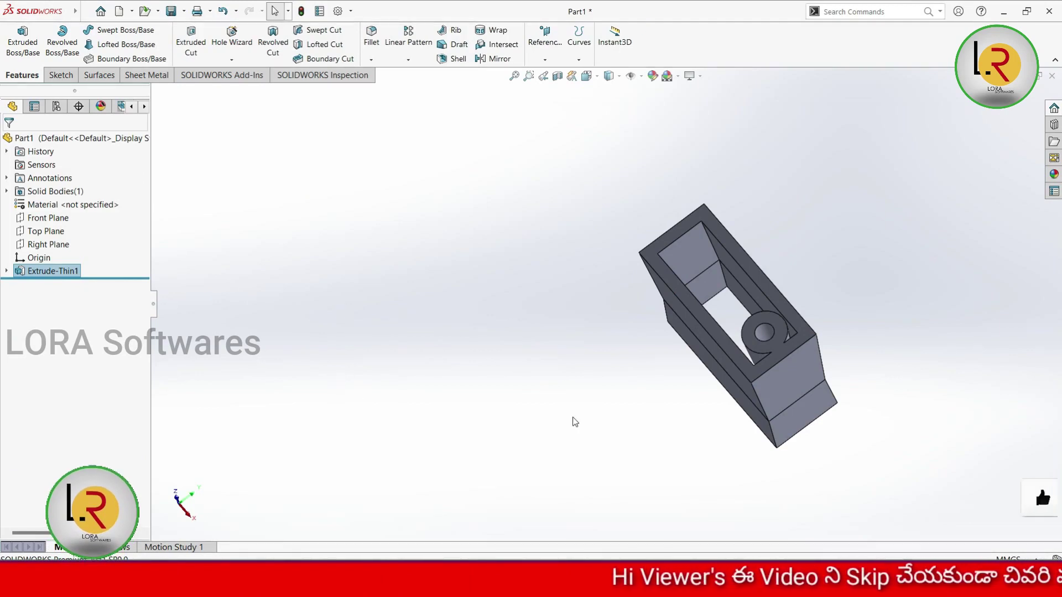
pyautogui.click(444, 365)
# Expand Extrude-Thin1, select the cross-shaped Sketch1, and start an Extruded Boss/Base on it
pyautogui.moveTo(495, 392)
pyautogui.mouseDown(button='middle')
pyautogui.moveTo(533, 348)
pyautogui.moveTo(498, 389)
pyautogui.moveTo(486, 387)
pyautogui.moveTo(500, 370)
pyautogui.mouseUp(button='middle')
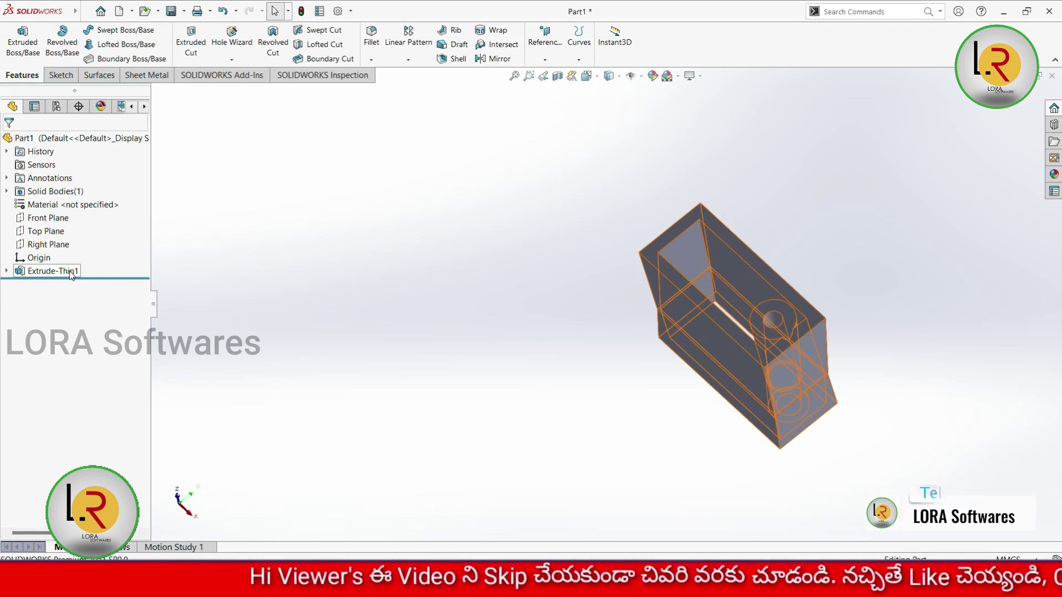
pyautogui.click(6, 272)
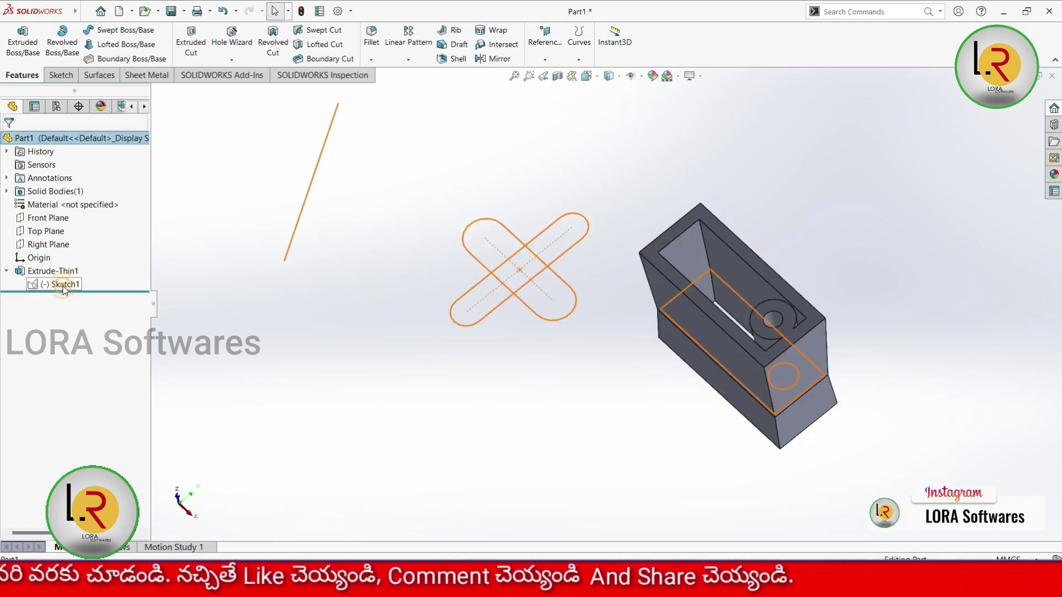
pyautogui.click(62, 286)
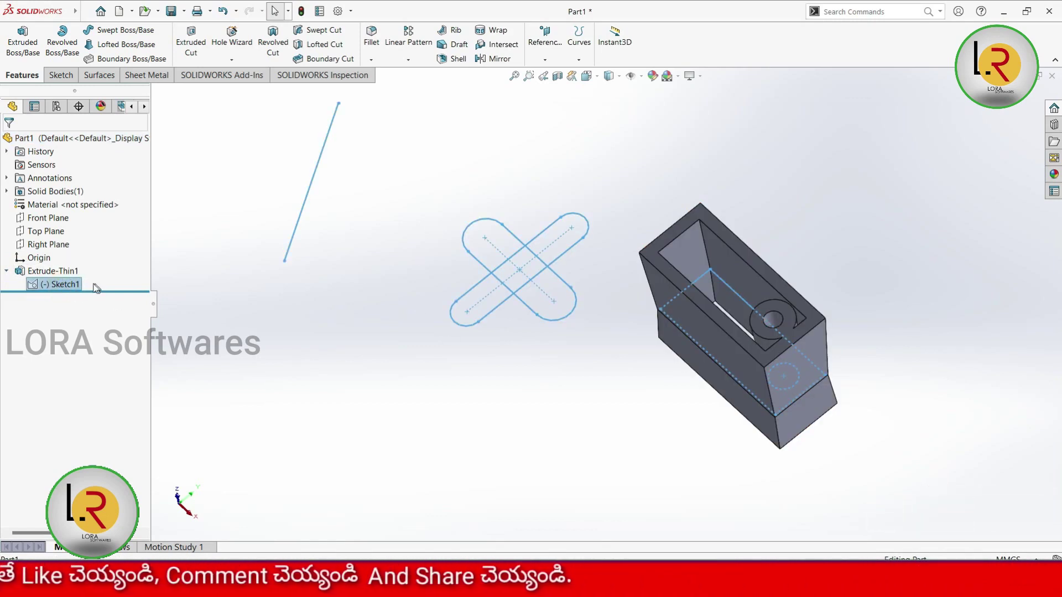
pyautogui.click(23, 43)
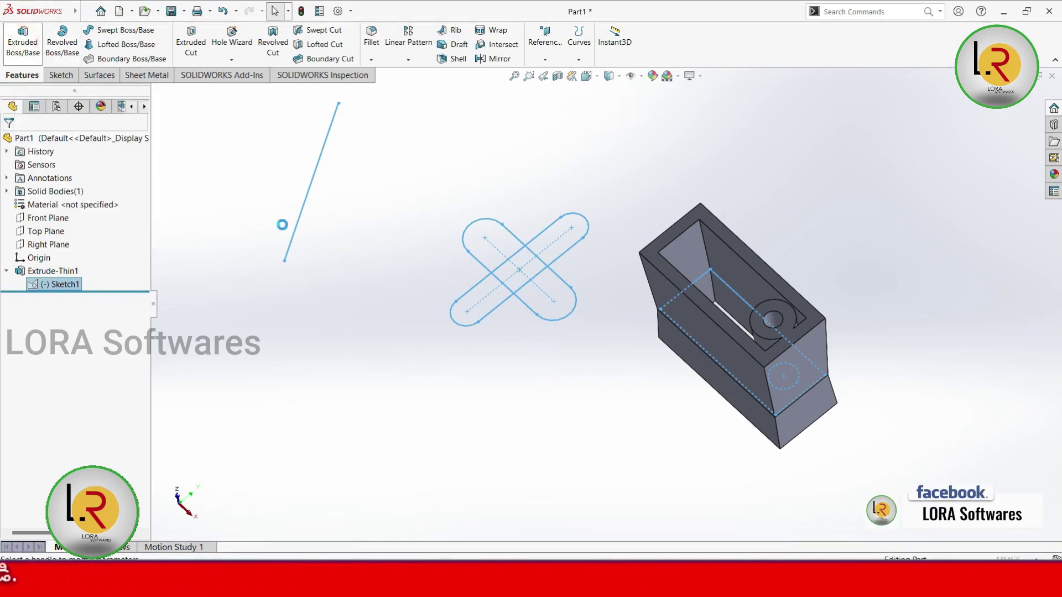
# Extrude one arm of the cross 140 mm Blind upward, starting from an Offset
pyautogui.click(568, 241)
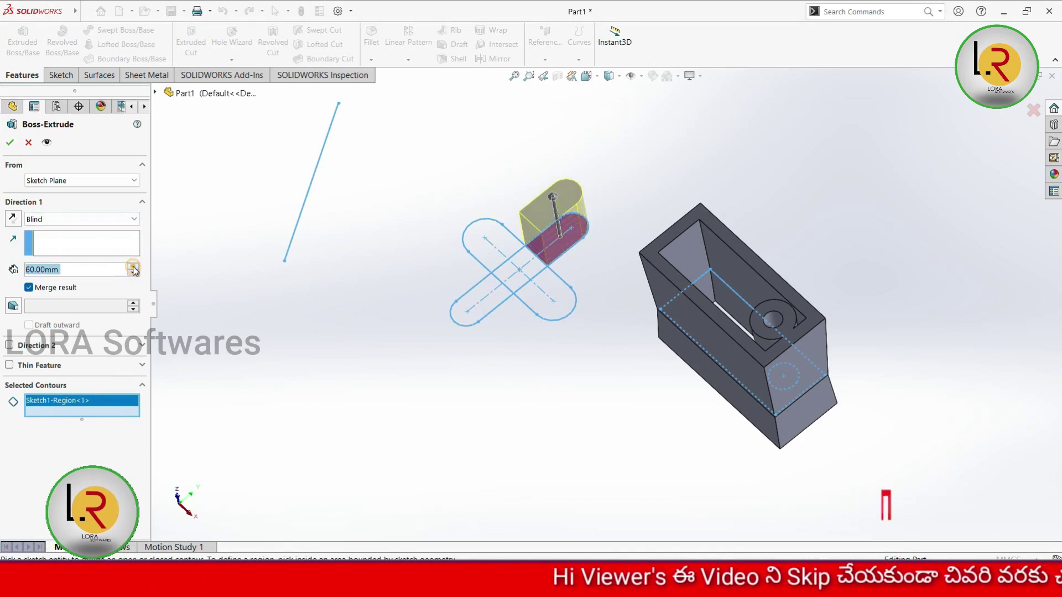
pyautogui.click(133, 267)
pyautogui.click(133, 267)
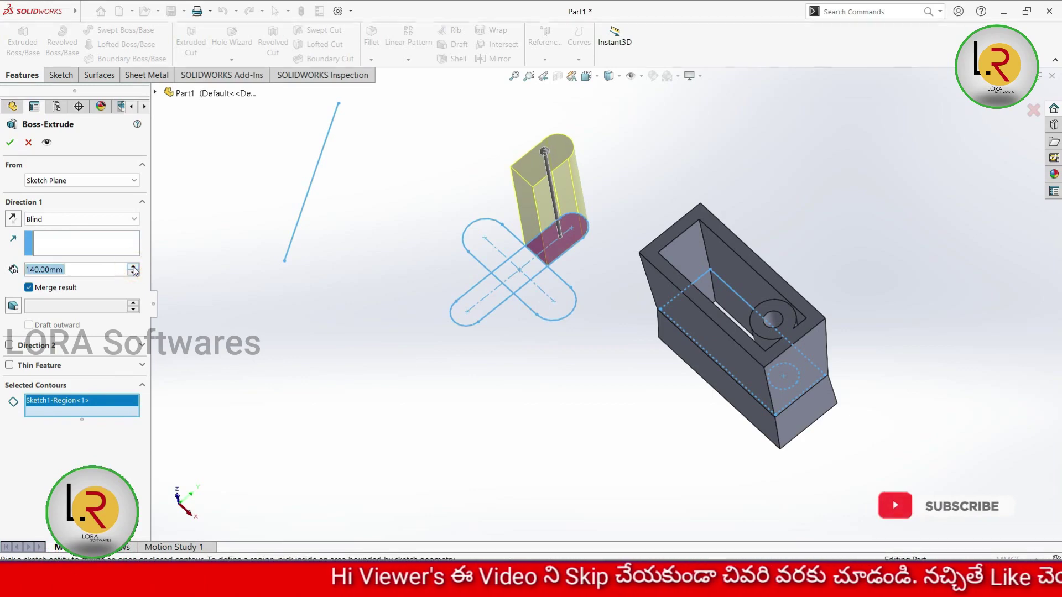
pyautogui.click(13, 219)
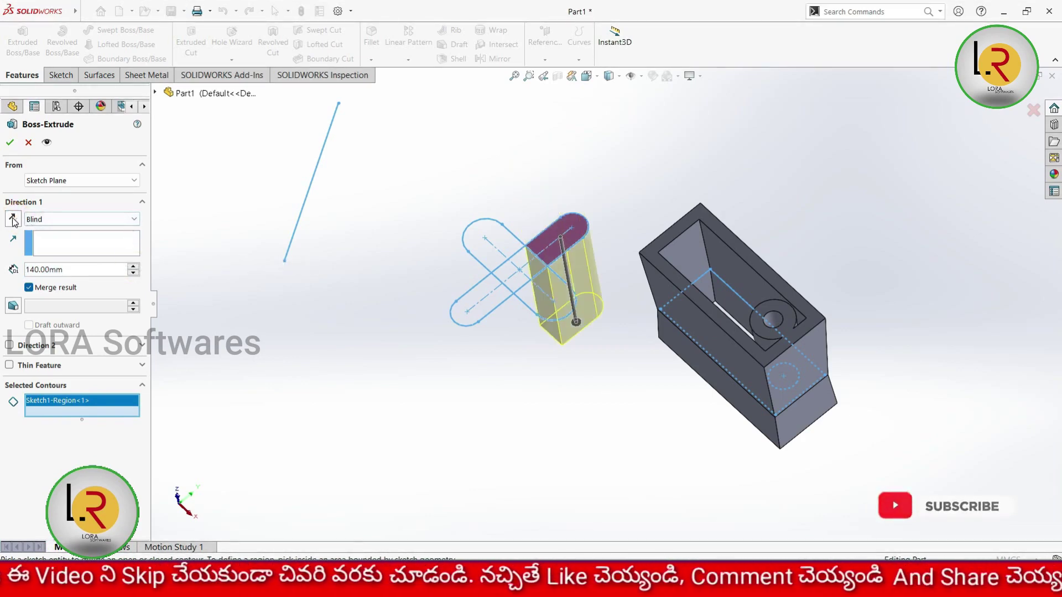
pyautogui.click(13, 218)
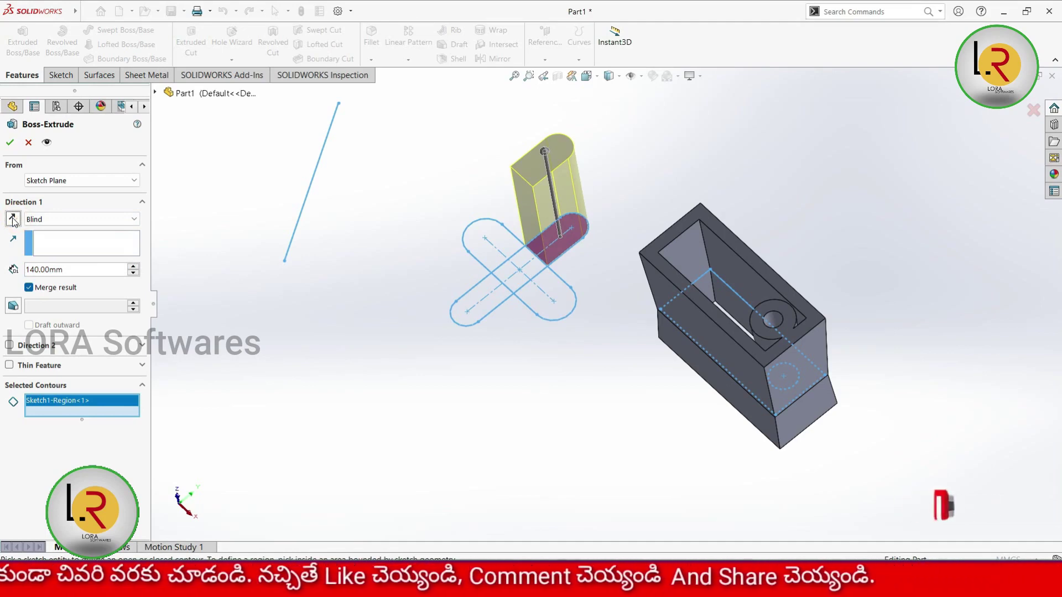
pyautogui.moveTo(319, 347); pyautogui.dragTo(289, 340, button='middle')
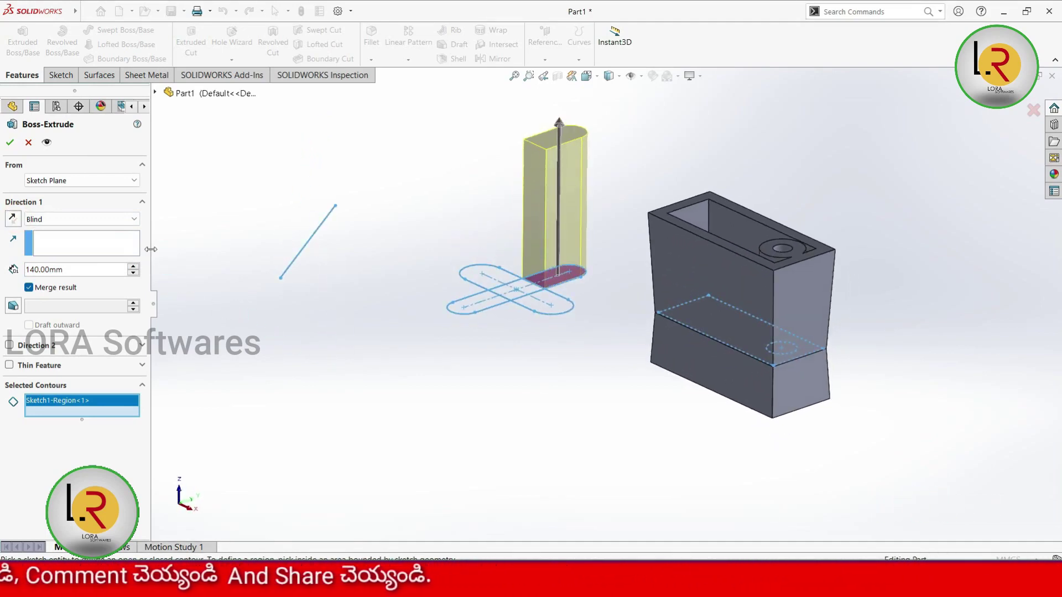
pyautogui.click(113, 182)
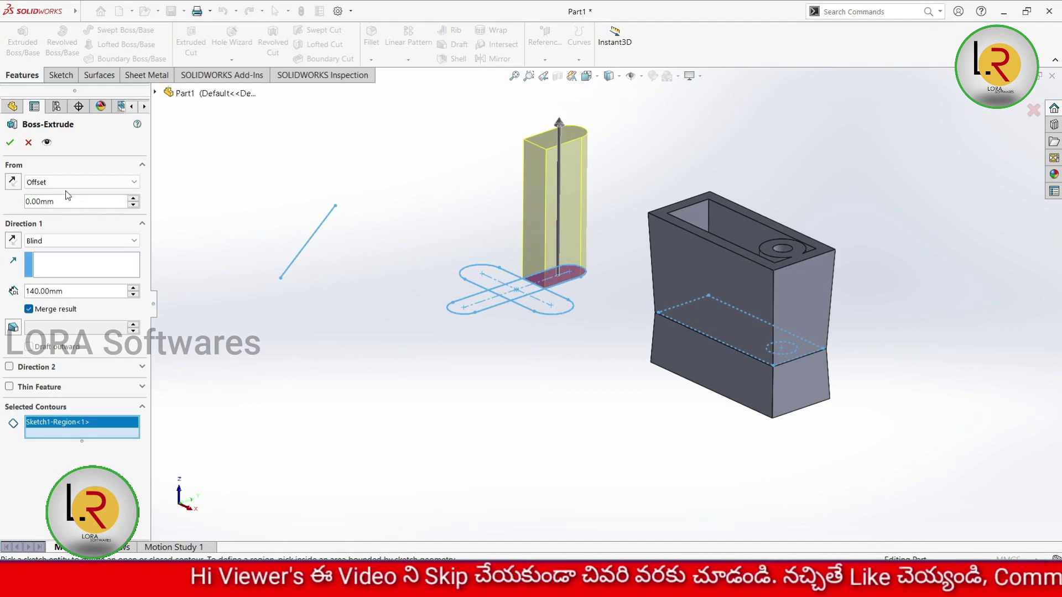
# Set a 20 mm start offset and add the left, right and last arms to the extrusion
pyautogui.doubleClick(78, 201)
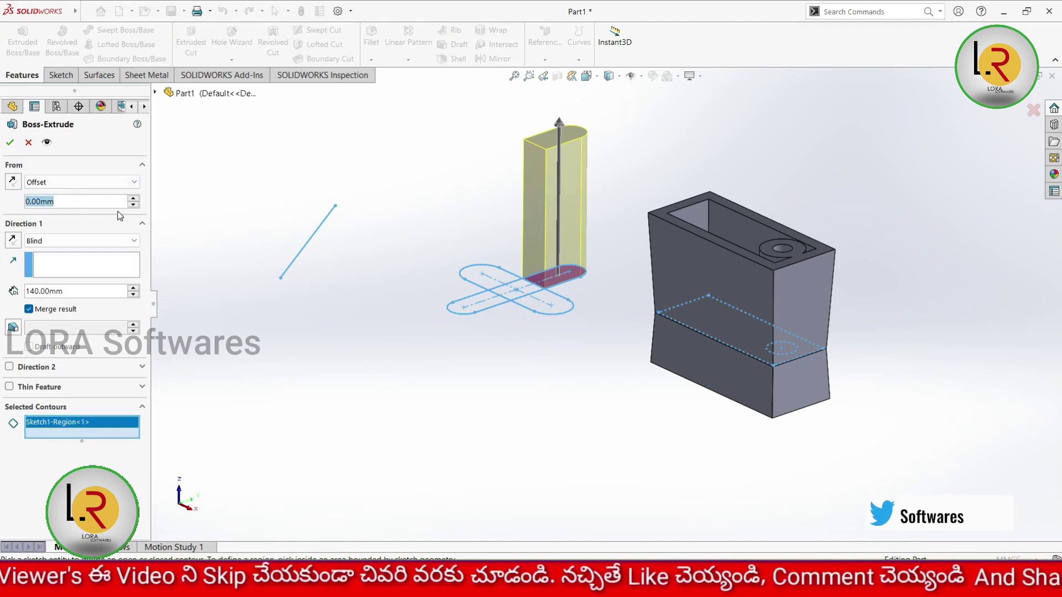
pyautogui.write('20')
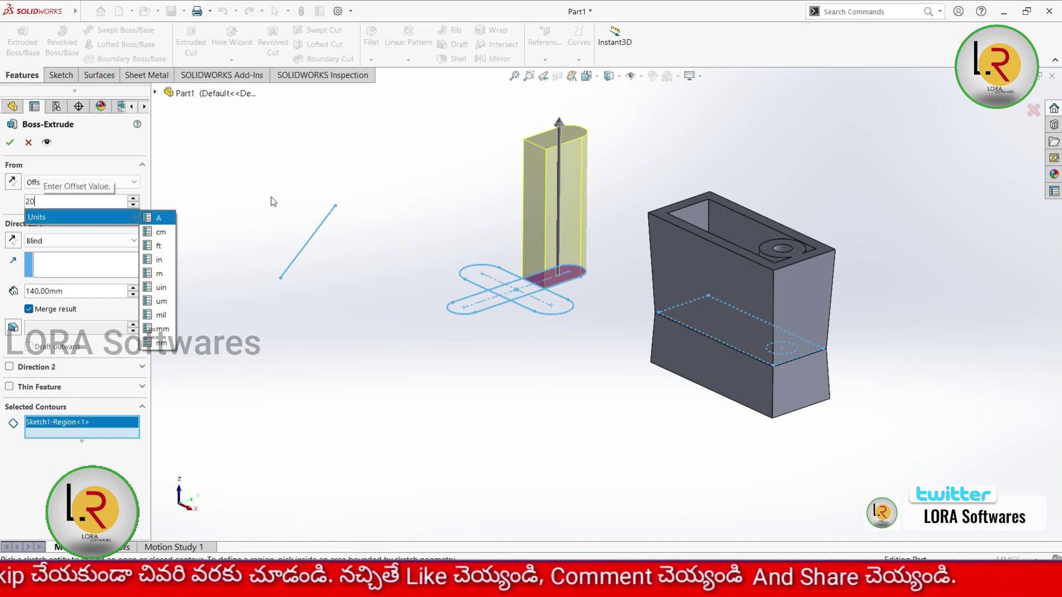
pyautogui.press('Return')
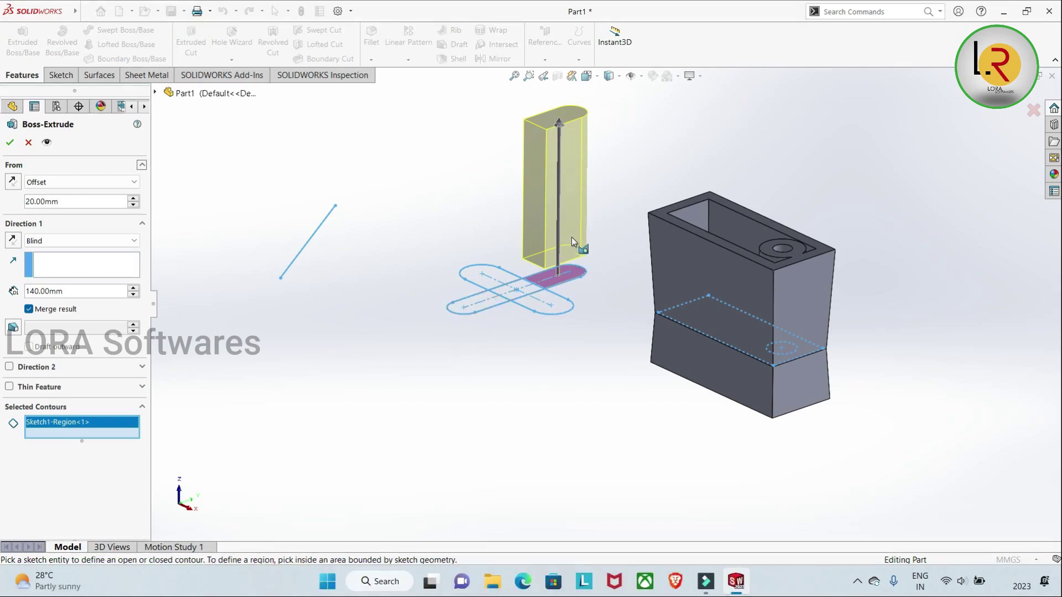
pyautogui.click(475, 307)
pyautogui.moveTo(495, 378)
pyautogui.mouseDown(button='middle')
pyautogui.moveTo(403, 398)
pyautogui.moveTo(472, 367)
pyautogui.moveTo(516, 400)
pyautogui.moveTo(512, 427)
pyautogui.mouseUp(button='middle')
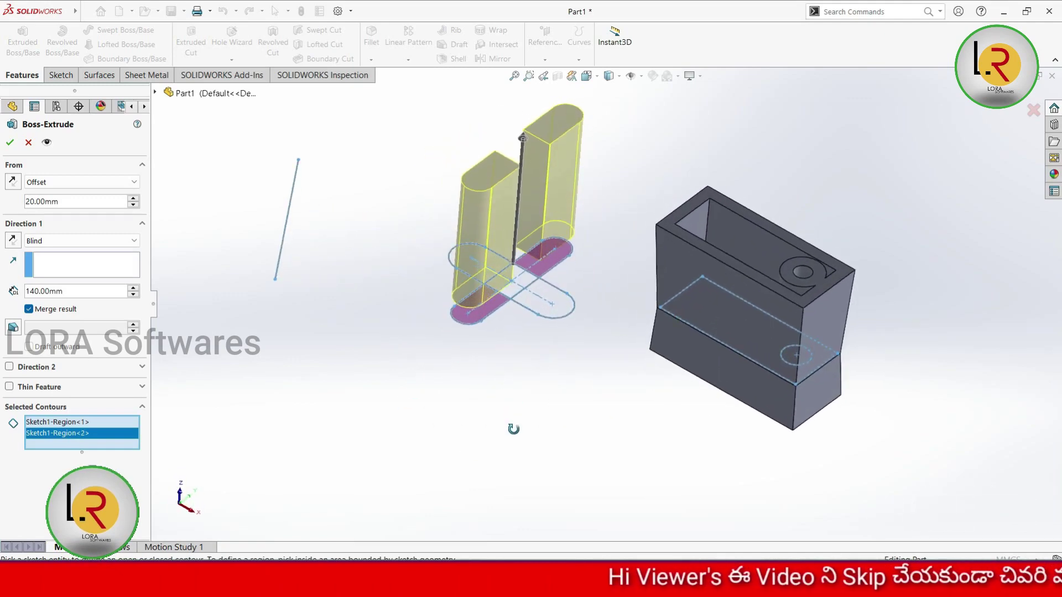
pyautogui.click(559, 310)
pyautogui.moveTo(545, 374)
pyautogui.mouseDown(button='middle')
pyautogui.moveTo(576, 334)
pyautogui.moveTo(576, 408)
pyautogui.moveTo(437, 327)
pyautogui.mouseUp(button='middle')
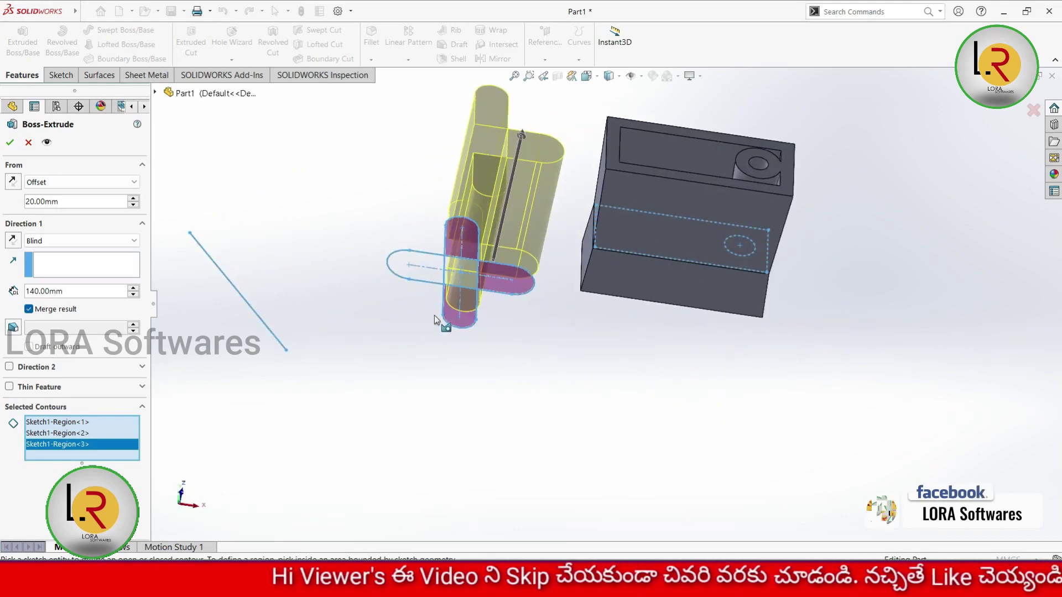
pyautogui.click(405, 271)
pyautogui.moveTo(469, 391)
pyautogui.mouseDown(button='middle')
pyautogui.moveTo(371, 320)
pyautogui.moveTo(377, 379)
pyautogui.moveTo(408, 346)
pyautogui.moveTo(404, 381)
pyautogui.moveTo(410, 358)
pyautogui.mouseUp(button='middle')
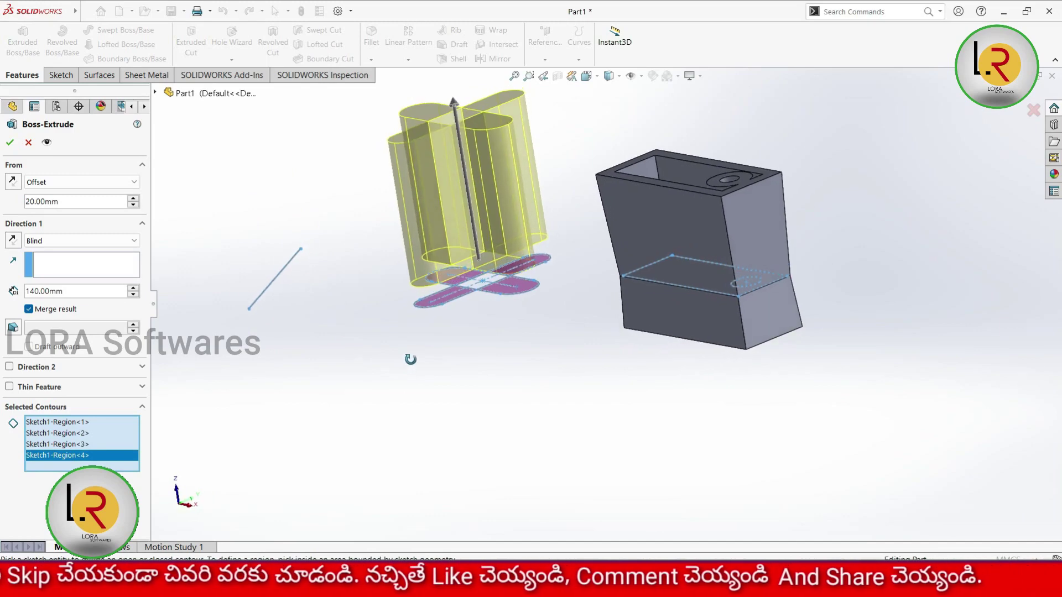
# Raise the four-arm extrusion's start offset to 50 mm
pyautogui.doubleClick(77, 203)
pyautogui.write('50')
pyautogui.press('Return')
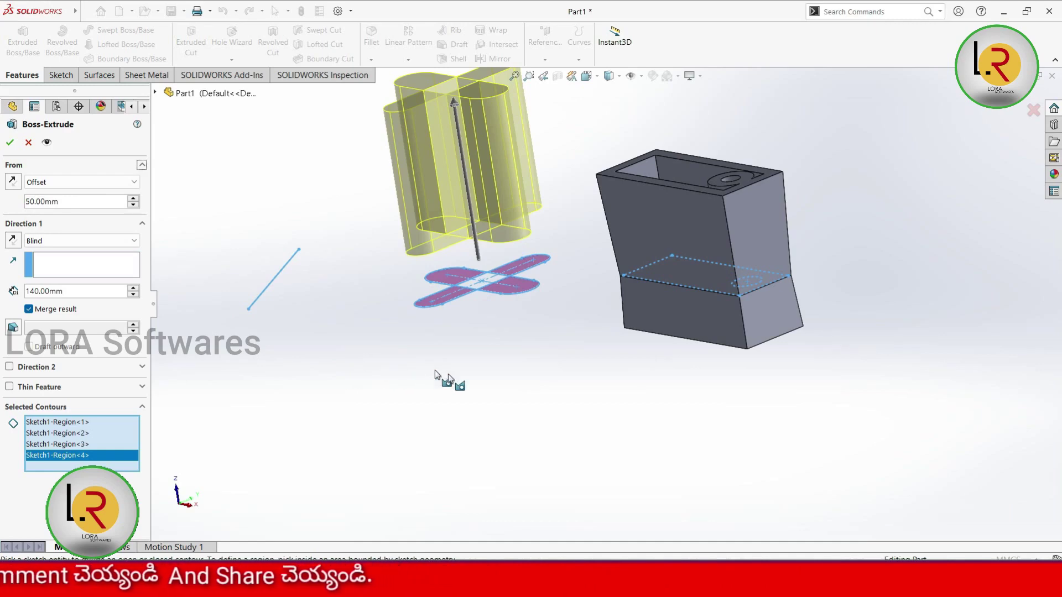
pyautogui.moveTo(413, 372); pyautogui.dragTo(521, 379, button='middle')
pyautogui.scroll(5, 516, 379)
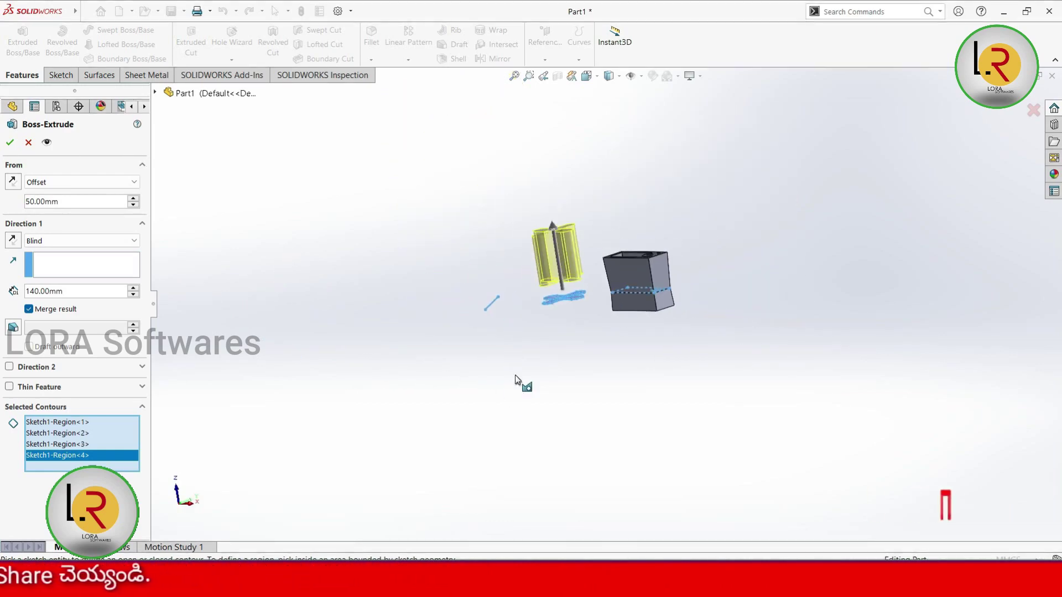
pyautogui.scroll(-4, 573, 244)
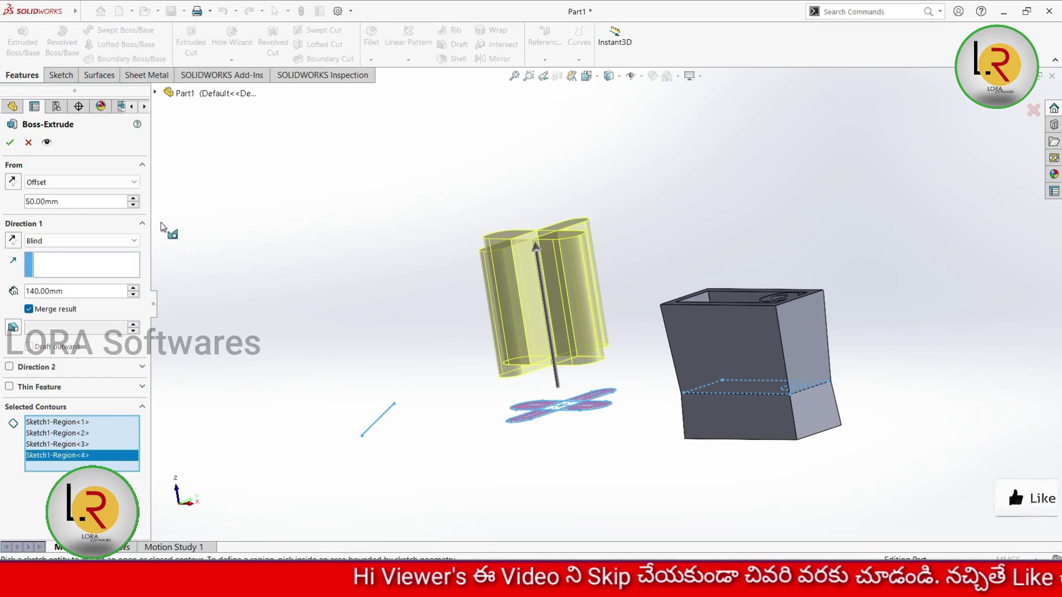
pyautogui.click(122, 185)
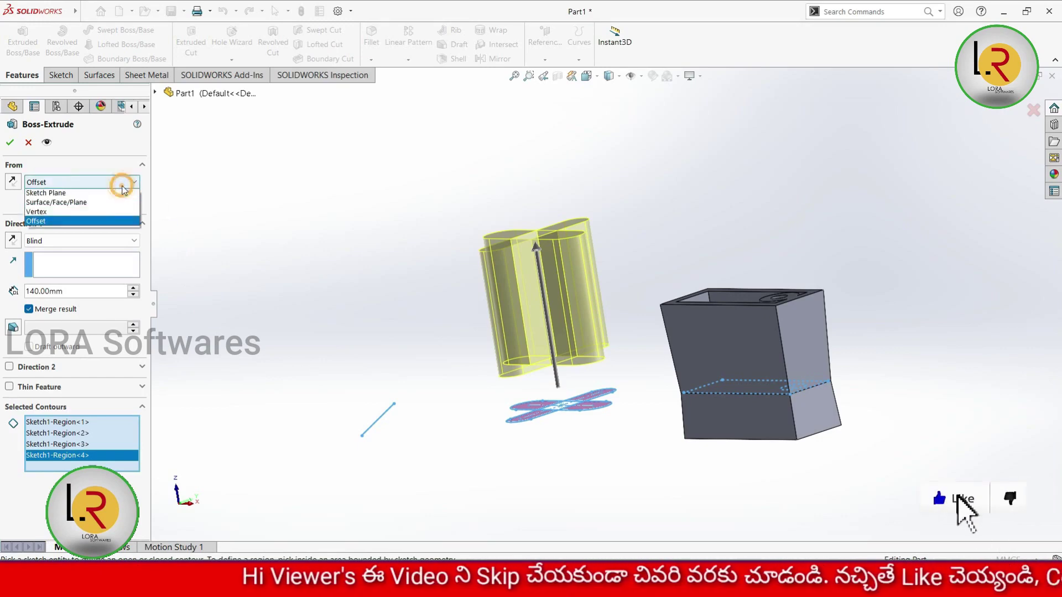
# Start the cross extrusion from Vertex, using the box's top corner vertex
pyautogui.click(68, 214)
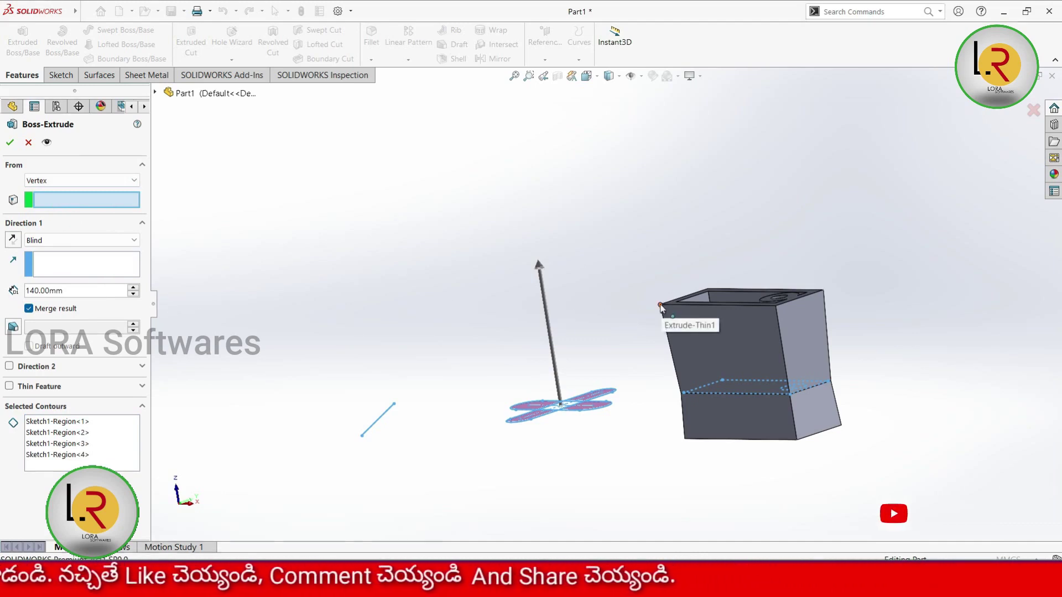
pyautogui.click(661, 306)
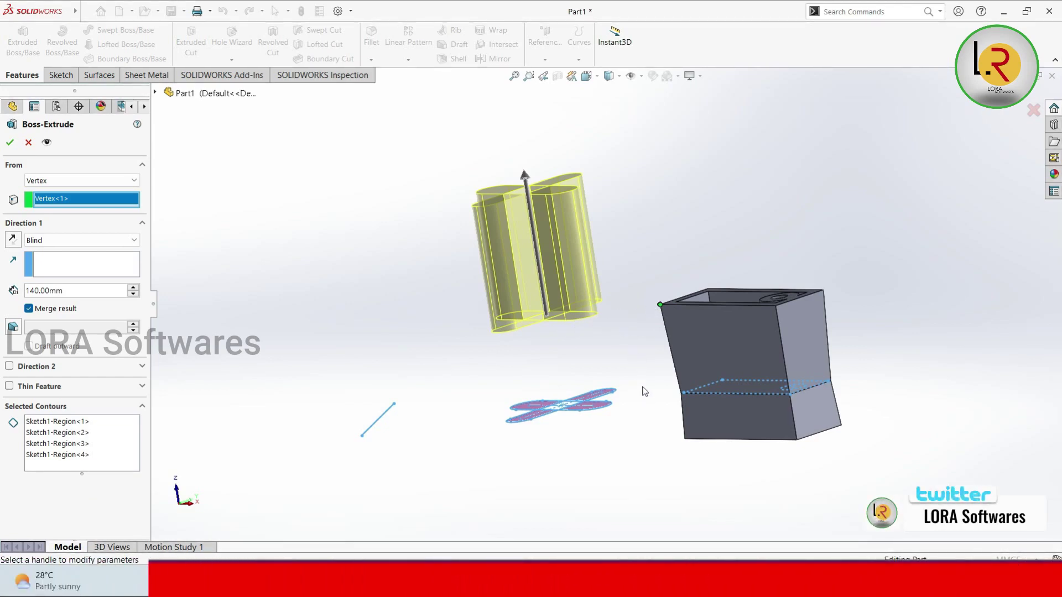
pyautogui.click(105, 180)
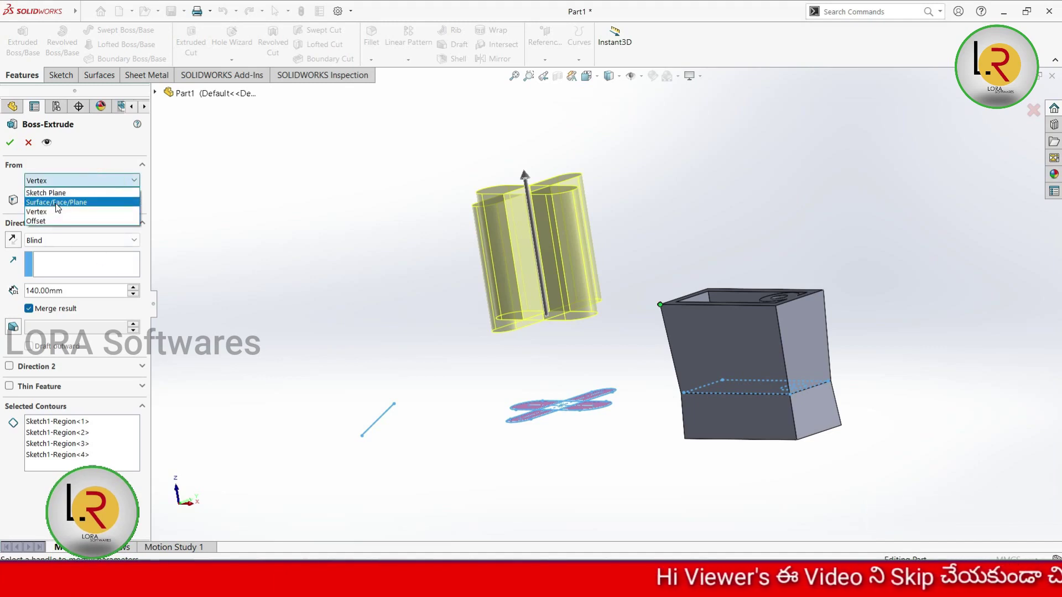
# Start the cross extrusion from Surface/Face/Plane, using the box's bottom face
pyautogui.click(57, 202)
pyautogui.moveTo(441, 372)
pyautogui.mouseDown(button='middle')
pyautogui.moveTo(473, 305)
pyautogui.moveTo(531, 354)
pyautogui.mouseUp(button='middle')
pyautogui.click(666, 402)
pyautogui.moveTo(666, 402)
pyautogui.mouseDown(button='middle')
pyautogui.moveTo(625, 412)
pyautogui.moveTo(629, 434)
pyautogui.mouseUp(button='middle')
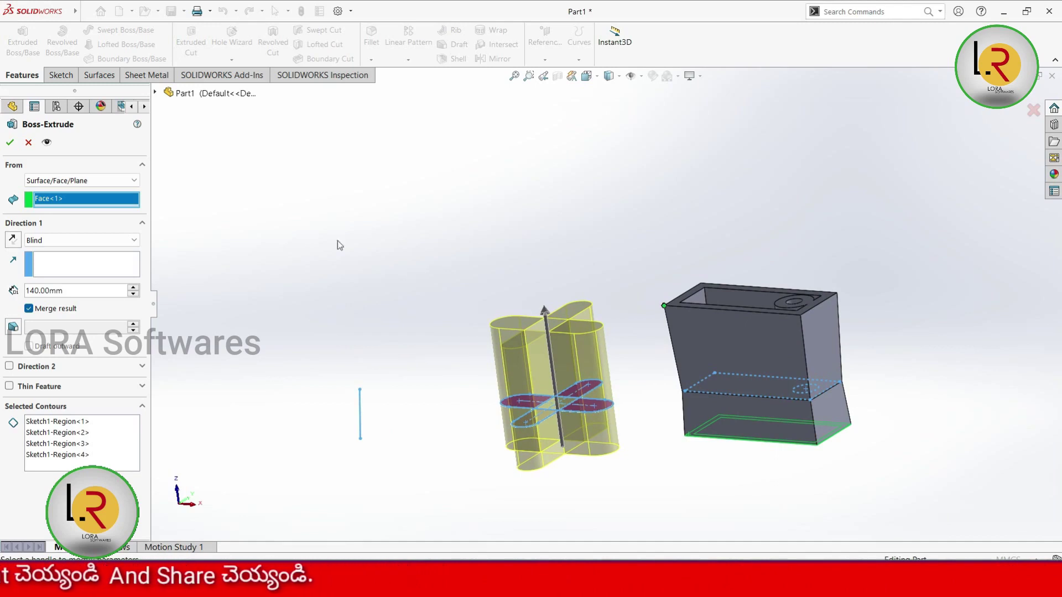
# Switch the extrusion start back to Sketch Plane
pyautogui.click(125, 182)
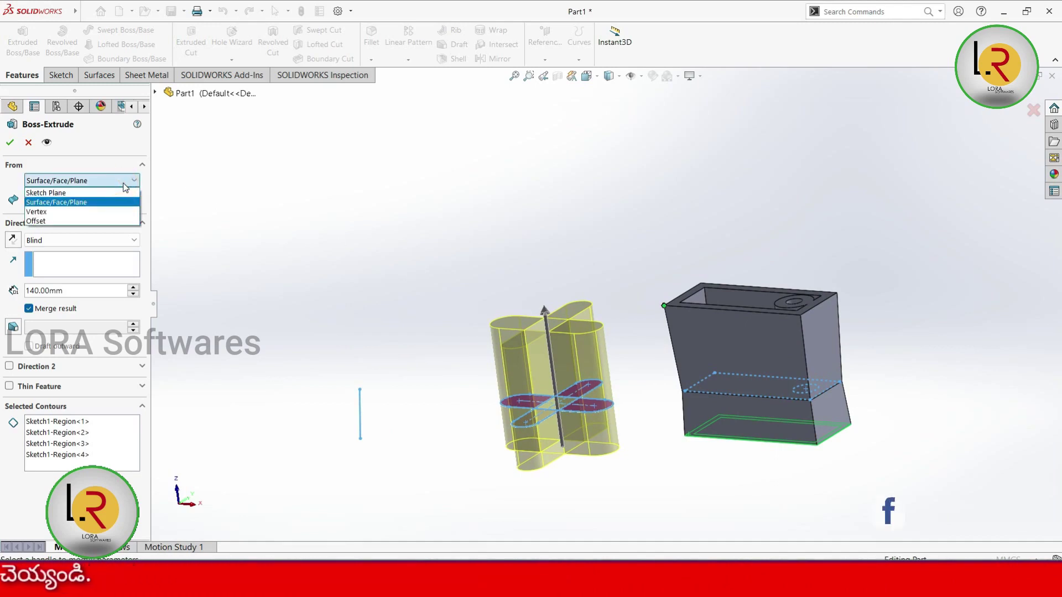
pyautogui.click(97, 193)
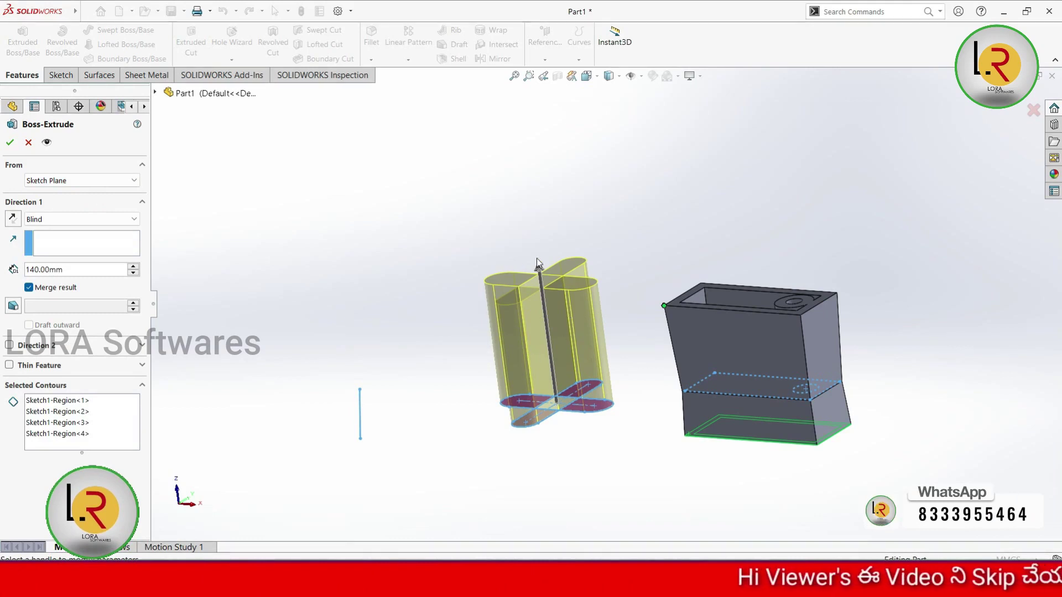
pyautogui.moveTo(626, 364); pyautogui.dragTo(640, 431, button='middle')
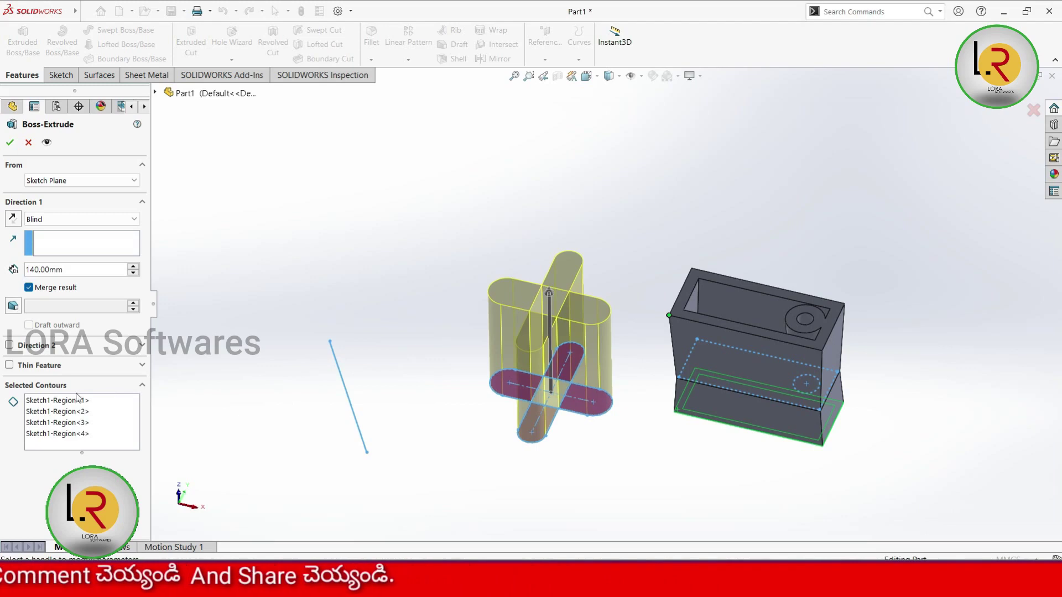
# Delete the fourth arm and Region<2> from Selected Contours, keeping Region<1> and Region<3>
pyautogui.click(67, 436)
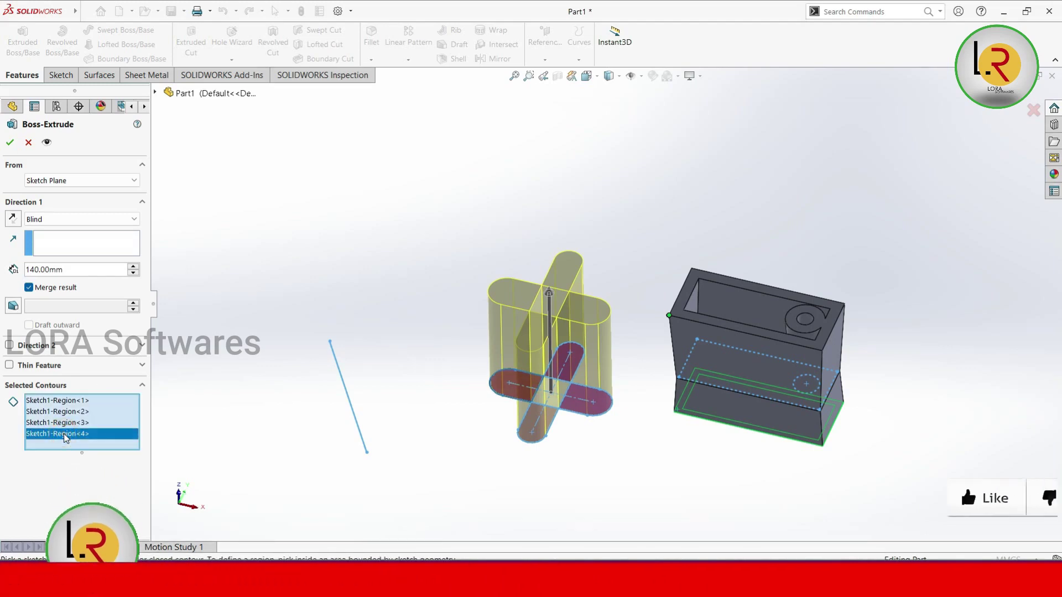
pyautogui.rightClick(66, 437)
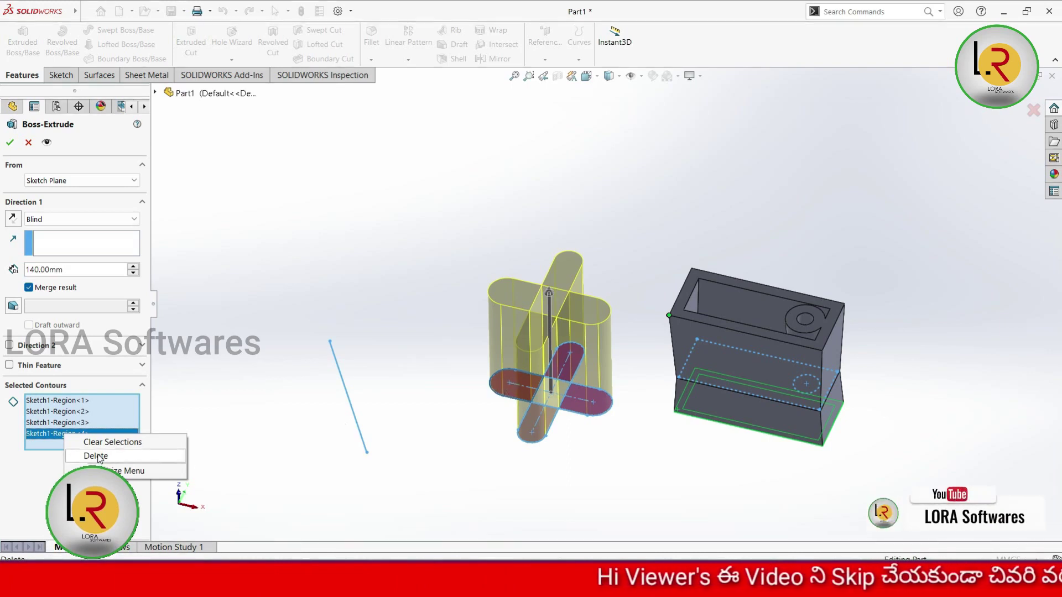
pyautogui.press('Escape')
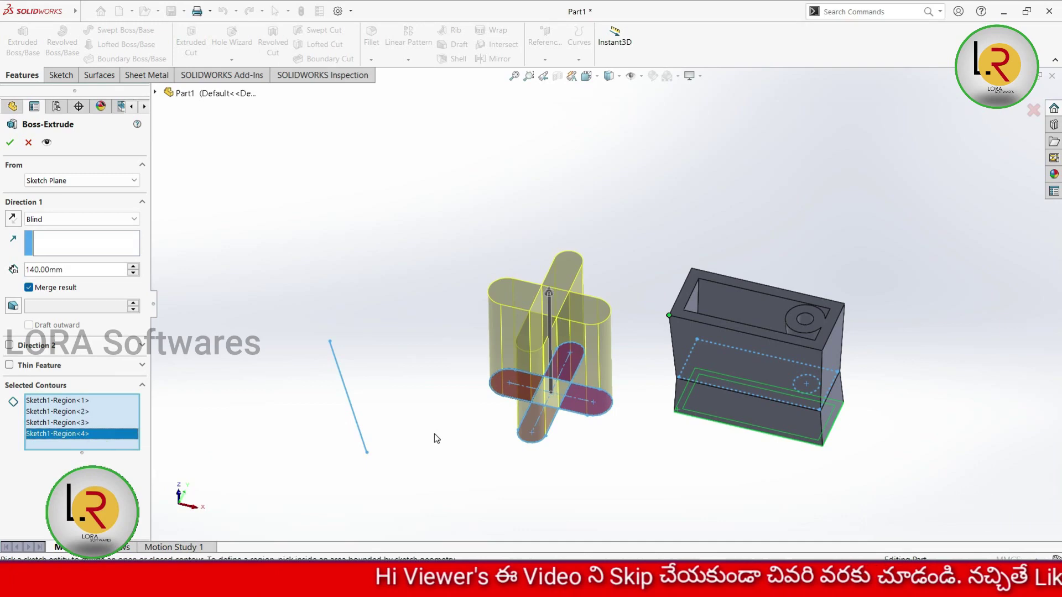
pyautogui.press('Delete')
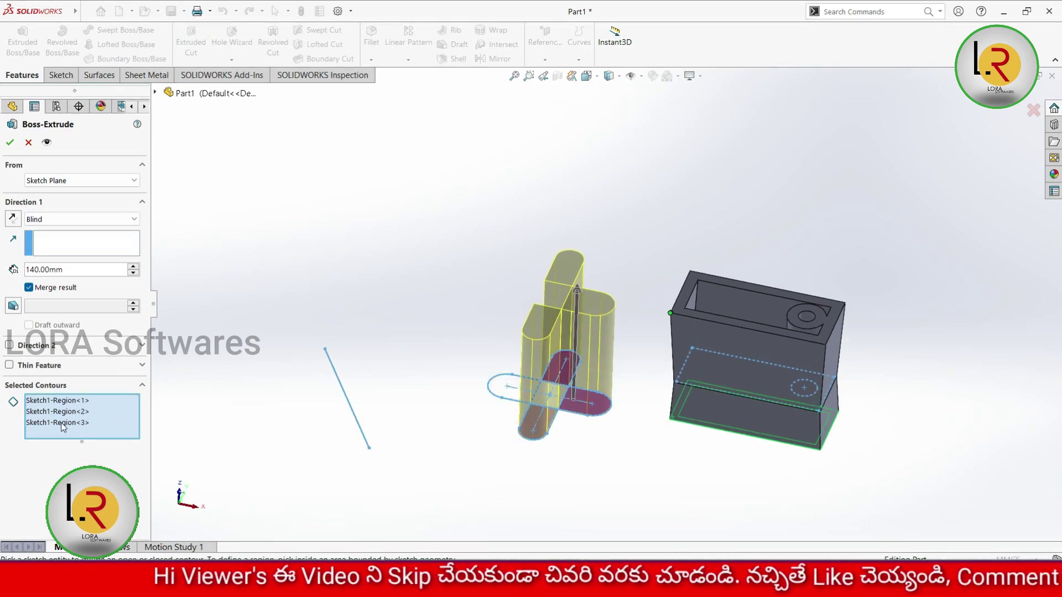
pyautogui.click(55, 422)
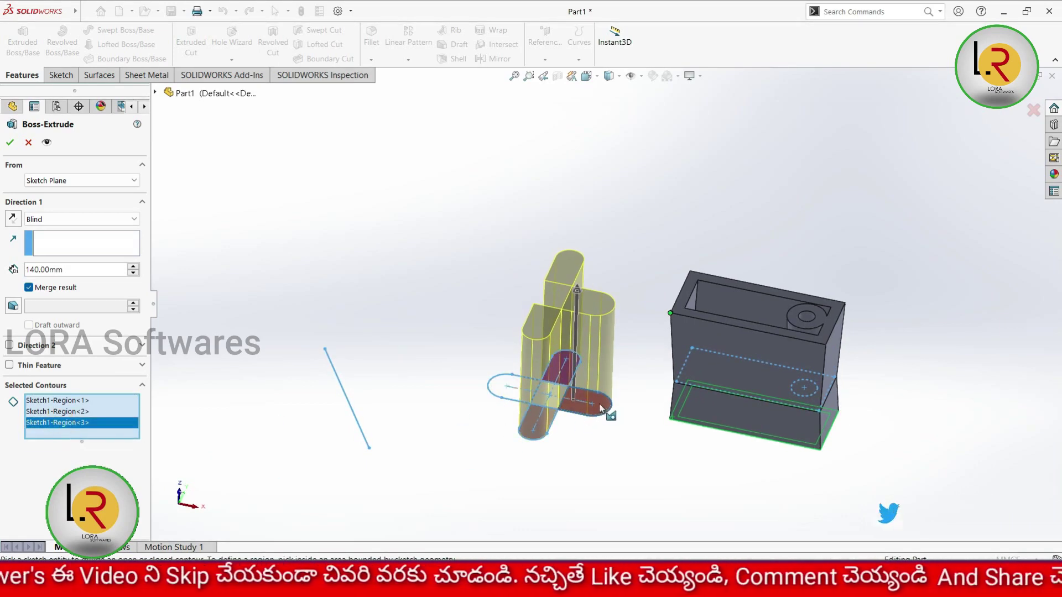
pyautogui.click(57, 413)
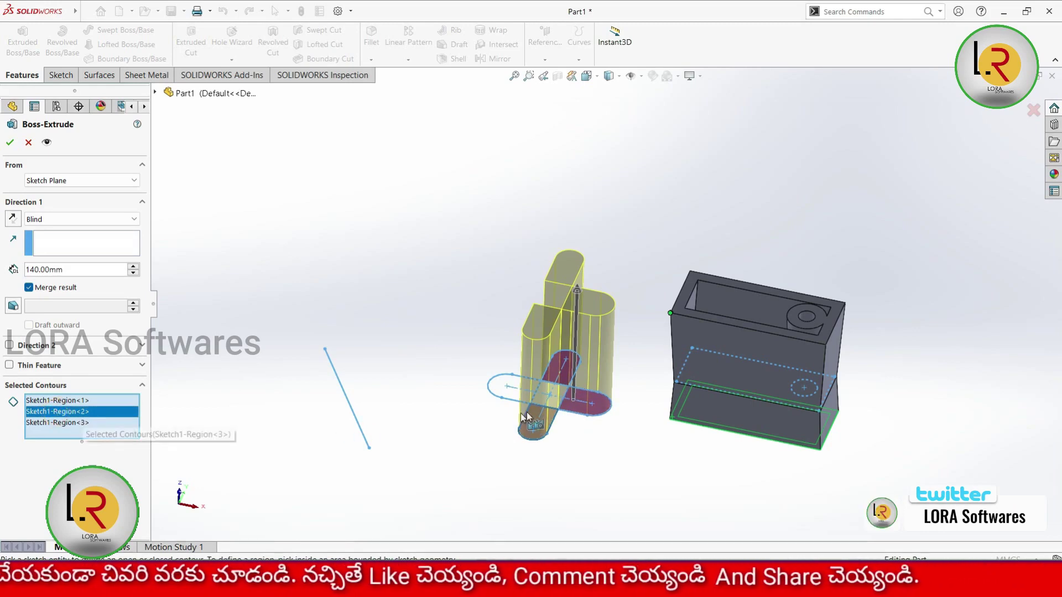
pyautogui.click(70, 401)
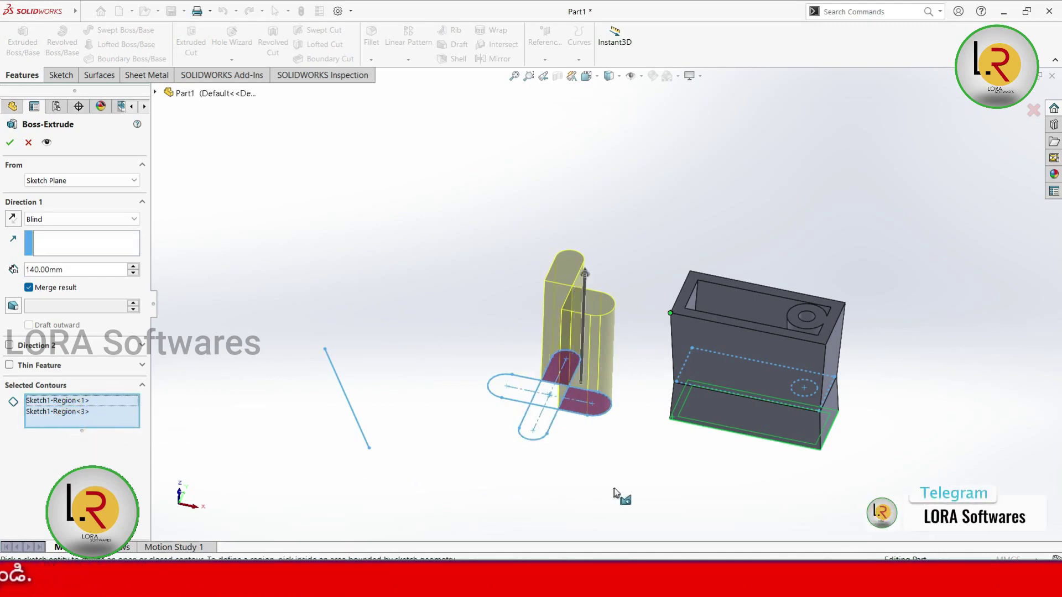
pyautogui.moveTo(592, 526); pyautogui.dragTo(604, 457, button='middle')
pyautogui.moveTo(559, 458); pyautogui.dragTo(567, 317, button='middle')
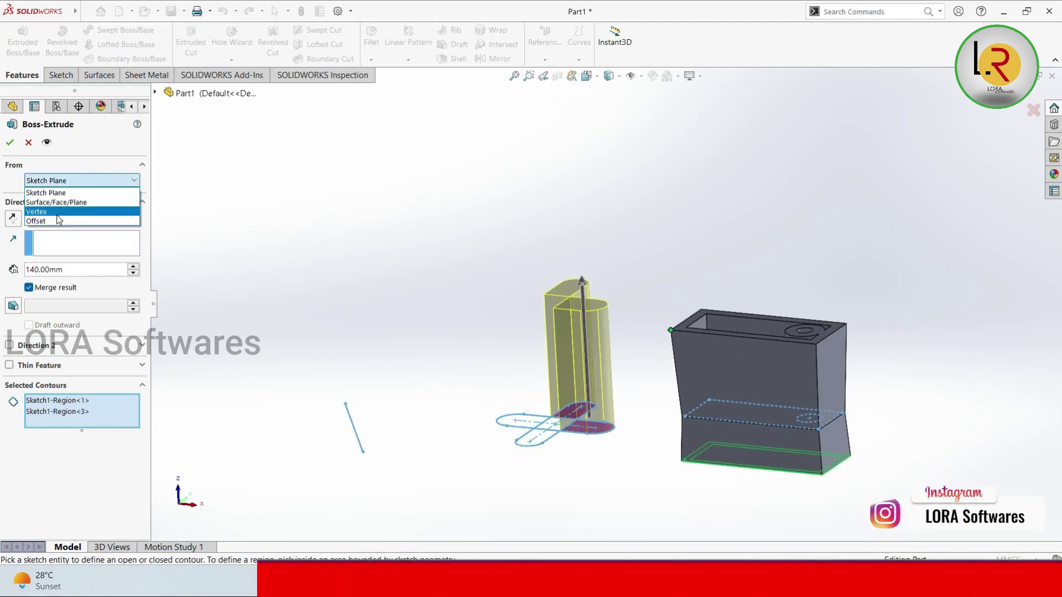
# Start the two-arm boss from a vertex, keep Blind 140 mm, and create Boss-Extrude1
pyautogui.click(57, 213)
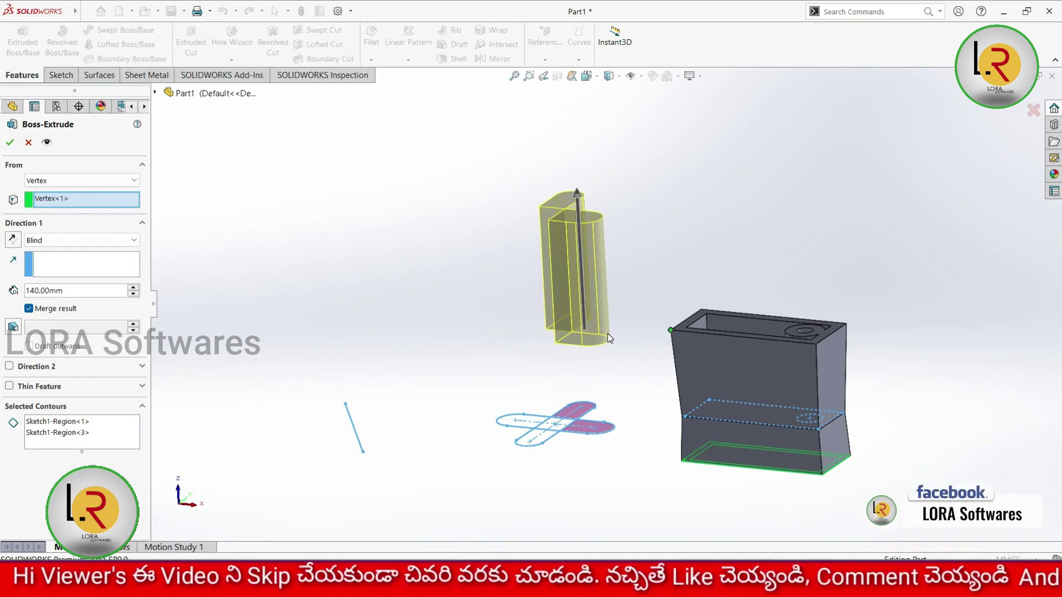
pyautogui.rightClick(65, 198)
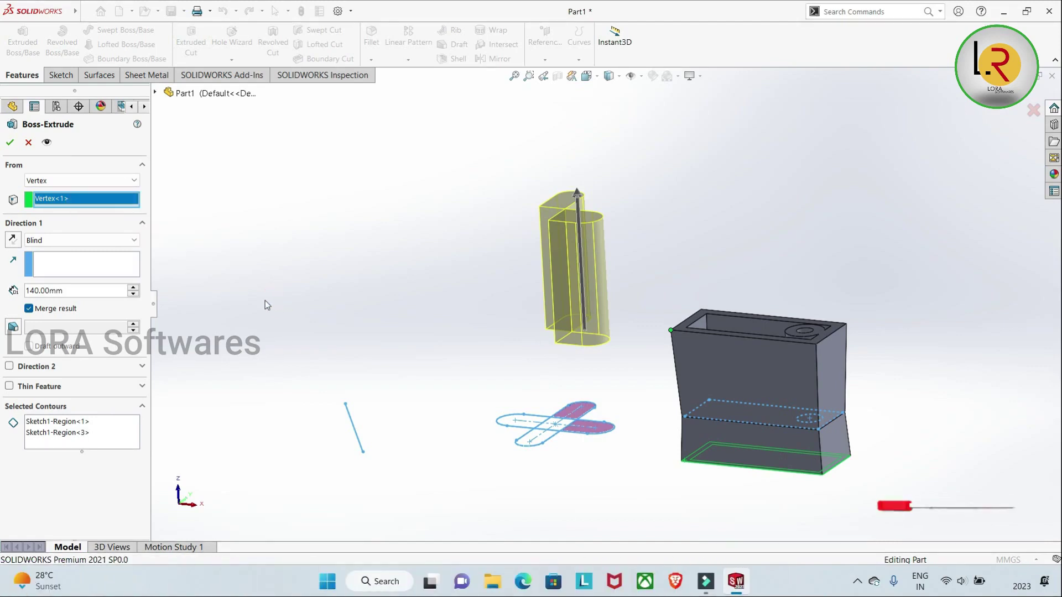
pyautogui.click(132, 240)
pyautogui.click(270, 230)
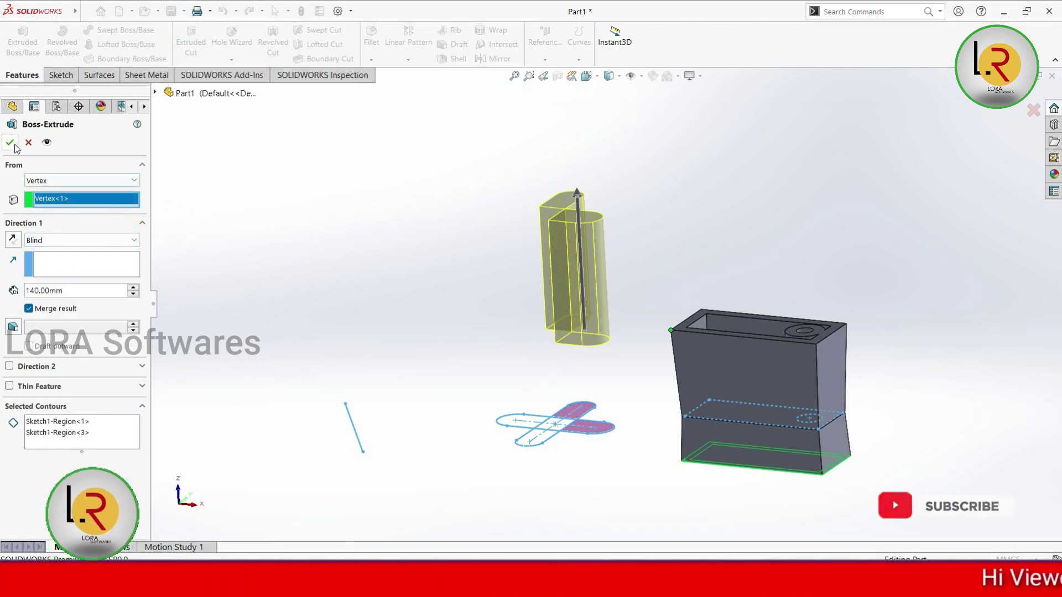
pyautogui.press('Return')
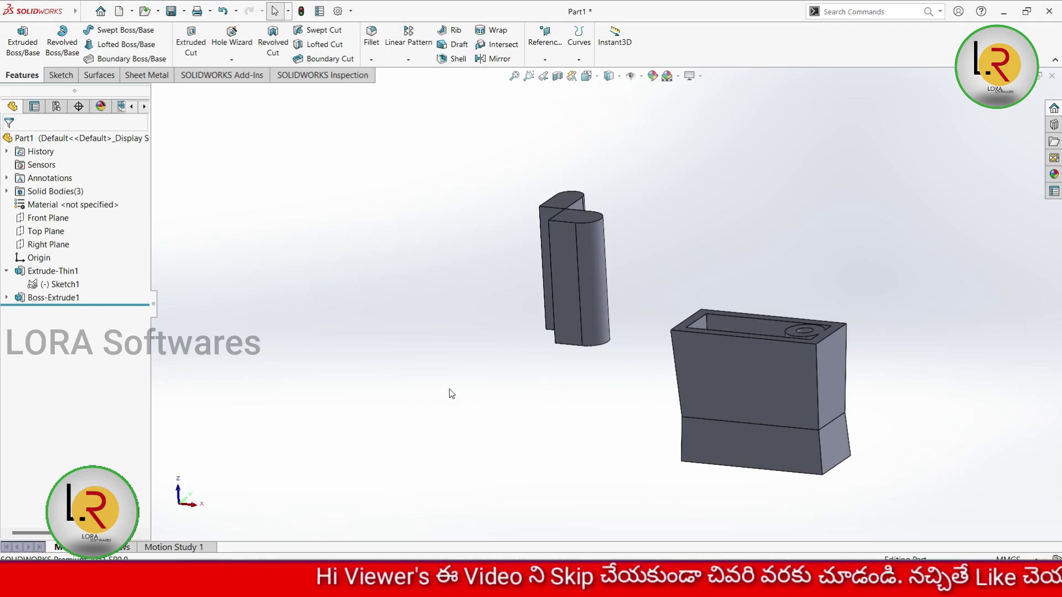
# Expand Boss-Extrude1 and select its Sketch1 for a new boss extrusion
pyautogui.click(63, 286)
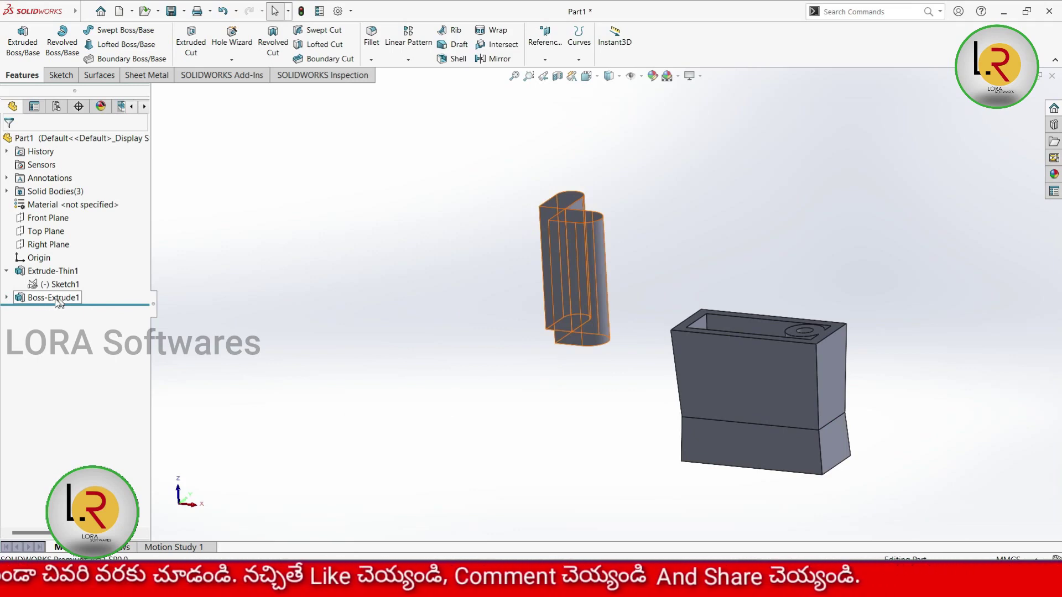
pyautogui.click(6, 299)
pyautogui.click(61, 311)
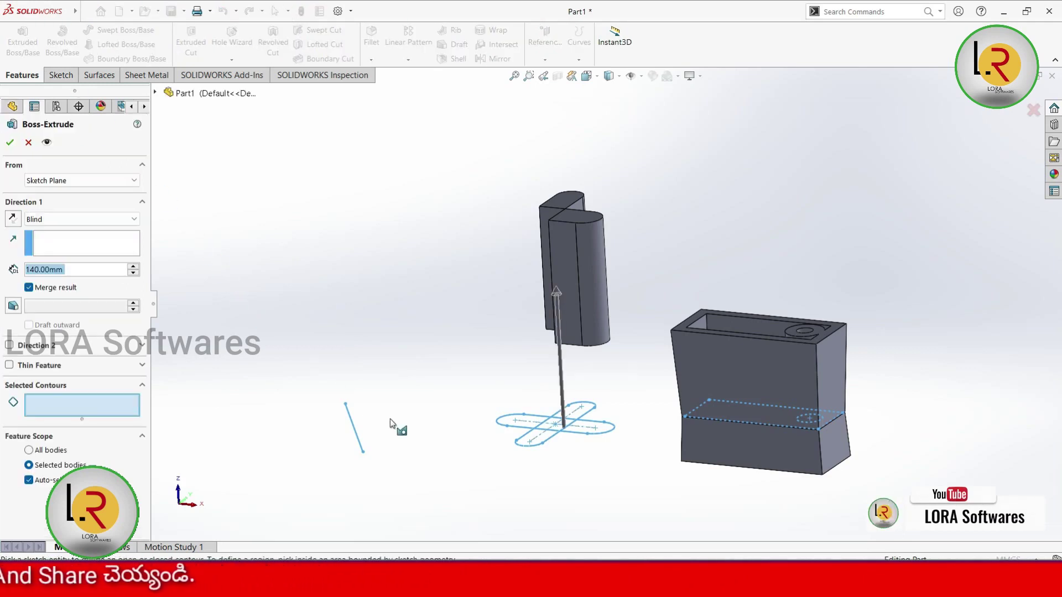
# Extrude only Sketch1-Region<1> and set the Direction 1 end condition to Up To Vertex
pyautogui.click(541, 440)
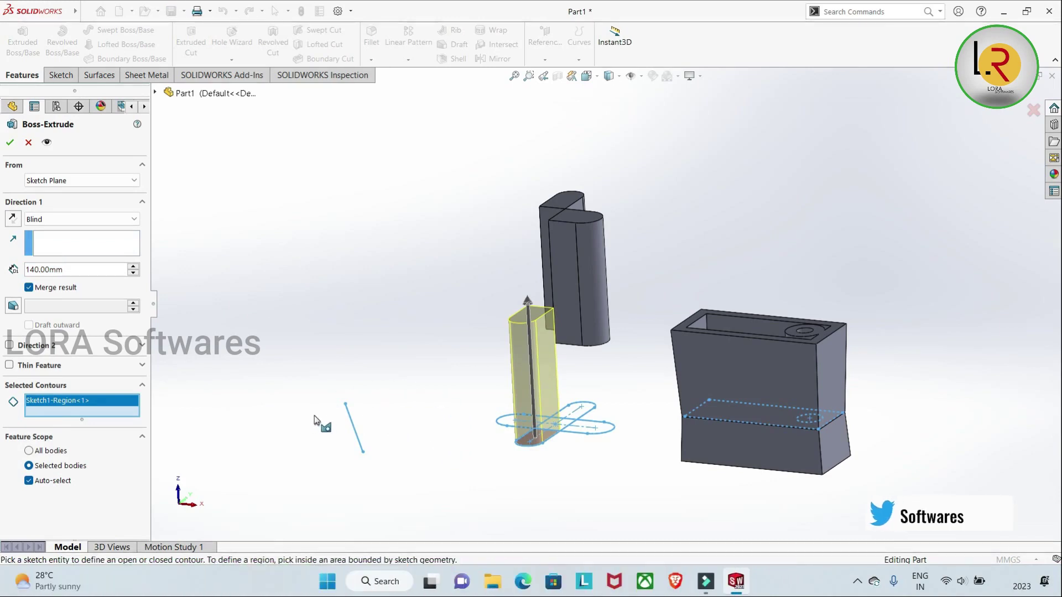
pyautogui.click(97, 222)
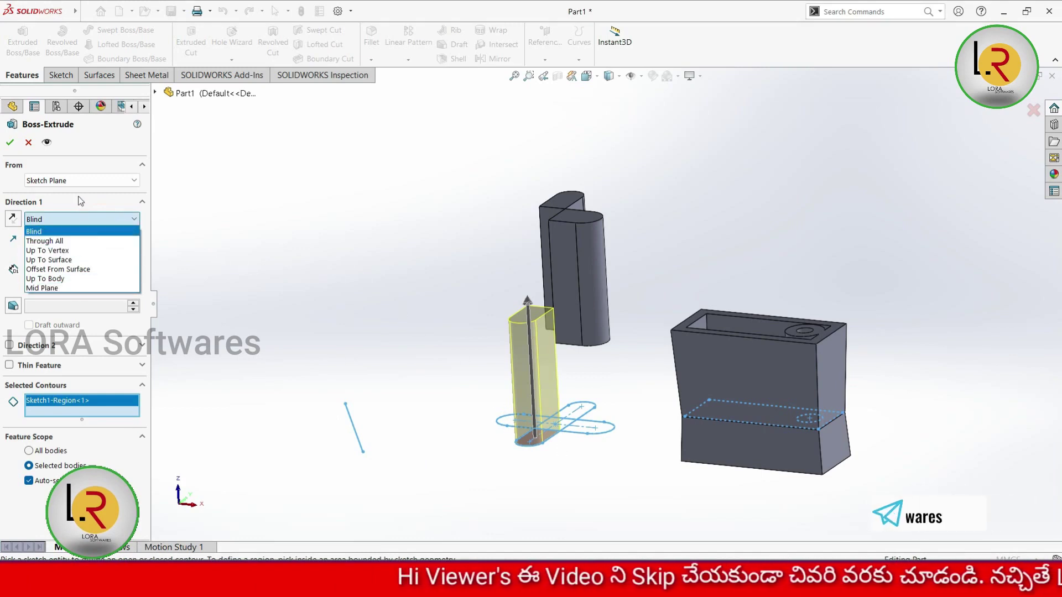
pyautogui.click(117, 184)
pyautogui.click(118, 182)
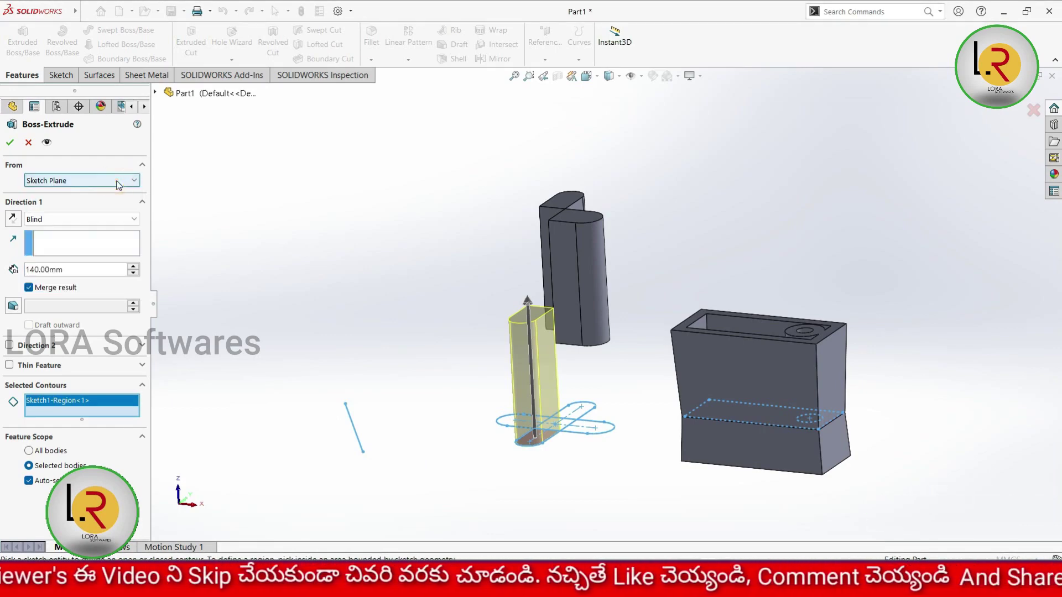
pyautogui.click(78, 217)
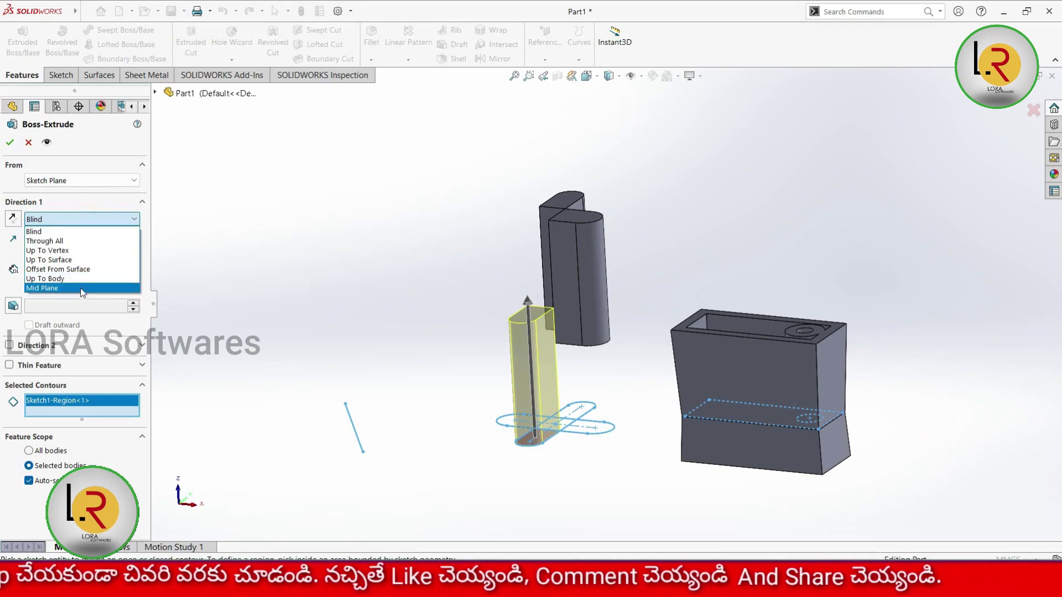
pyautogui.click(72, 231)
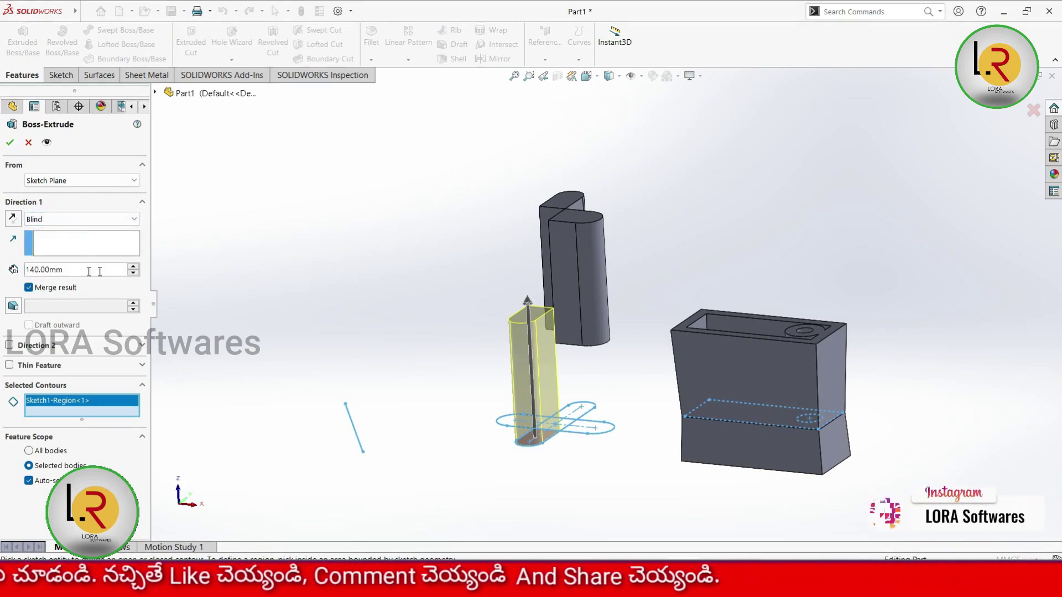
pyautogui.click(101, 222)
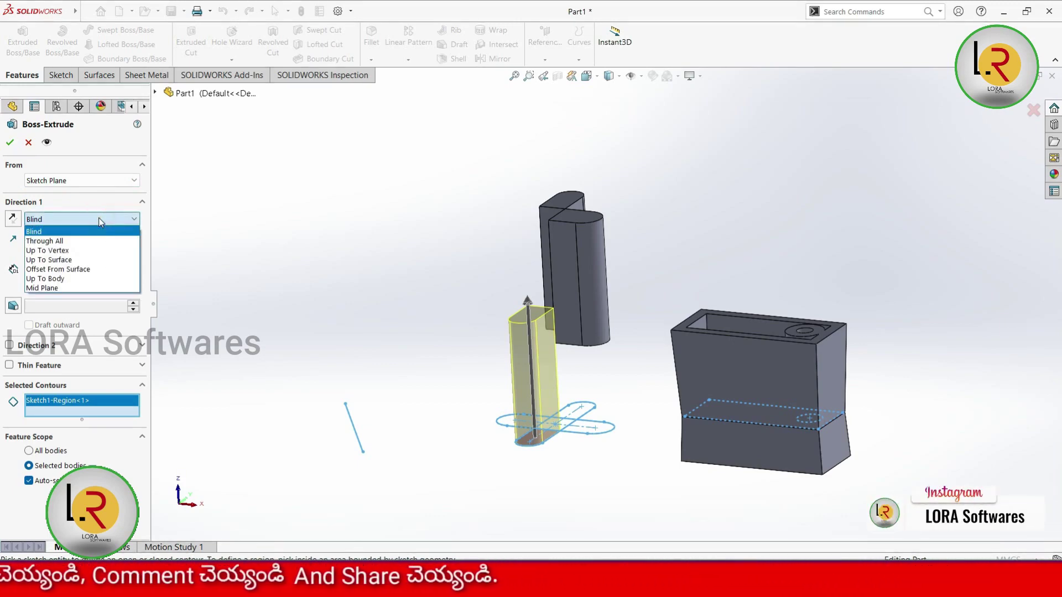
pyautogui.click(95, 252)
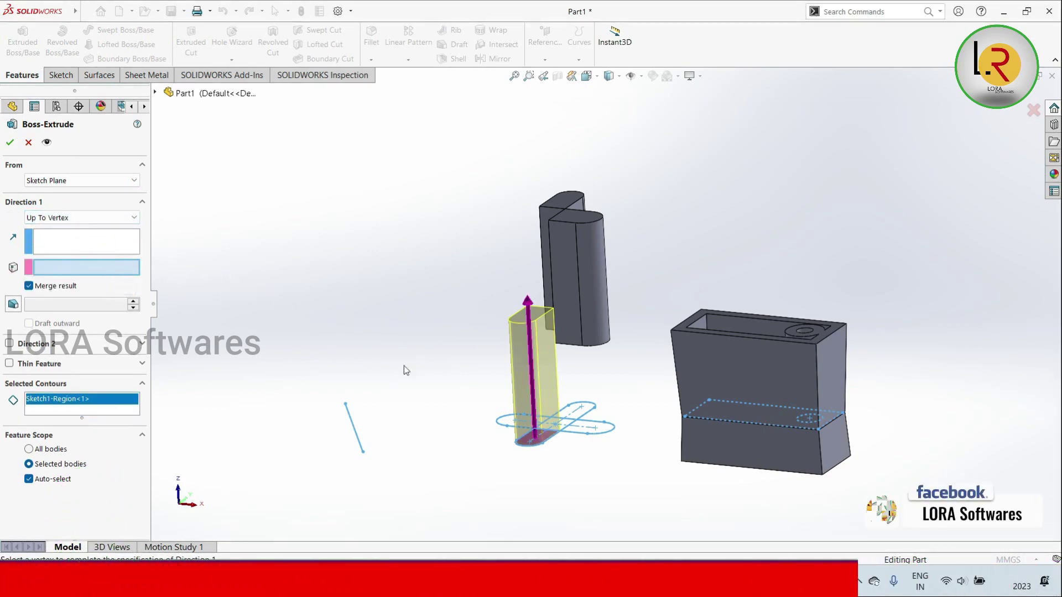
# Run the single-arm extrusion from a lower vertex of Boss-Extrude1 up to its top vertex
pyautogui.click(550, 220)
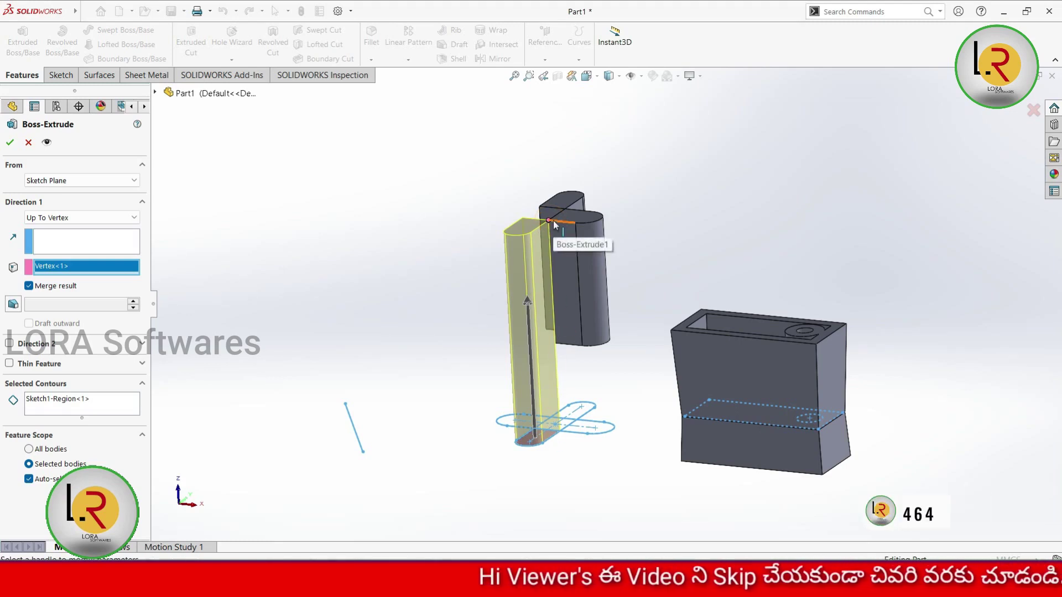
pyautogui.click(80, 181)
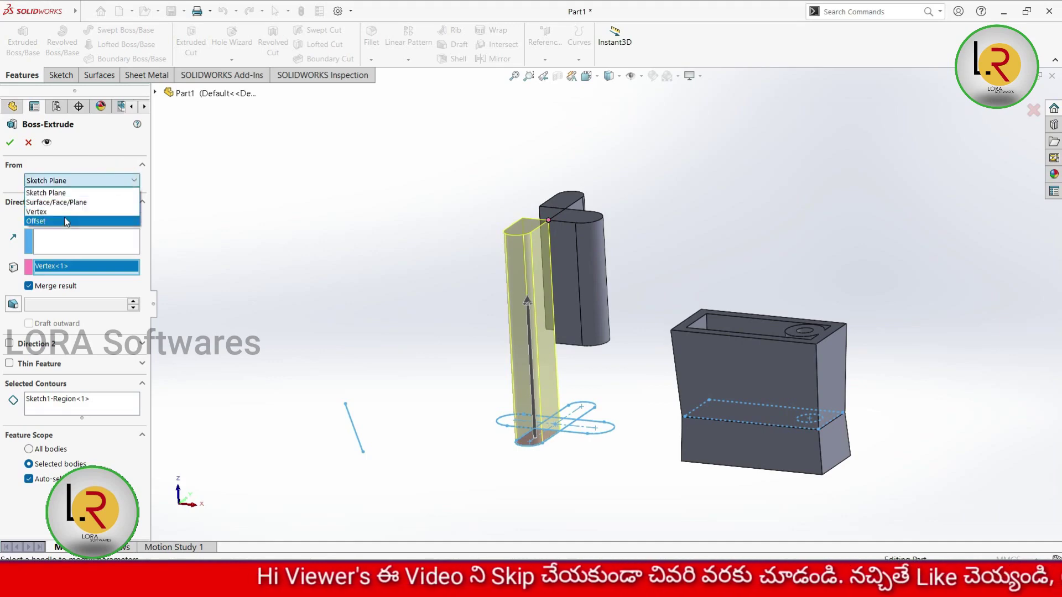
pyautogui.click(64, 220)
pyautogui.moveTo(387, 277); pyautogui.dragTo(502, 286, button='middle')
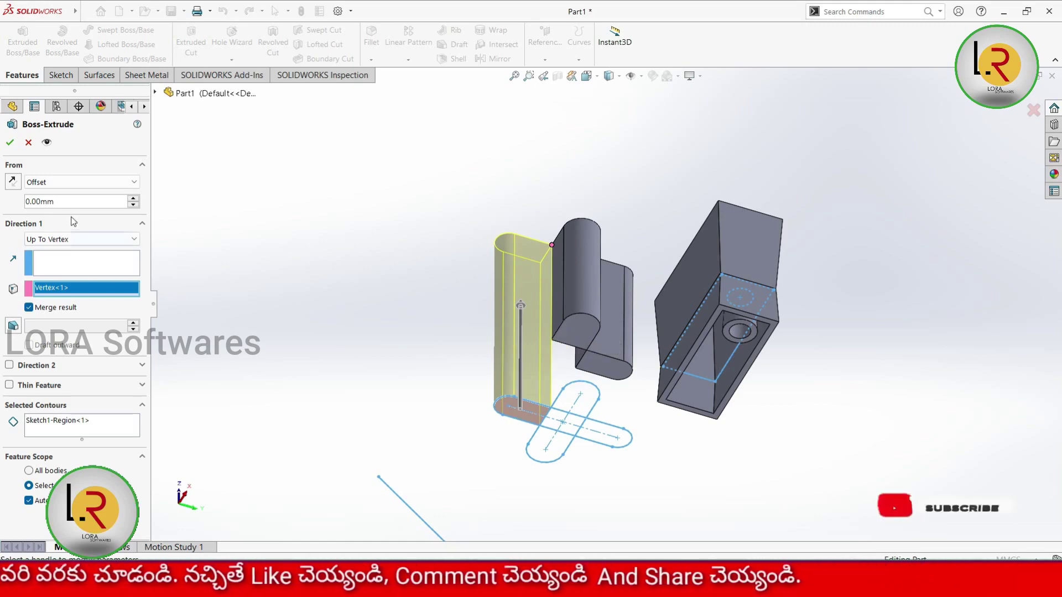
pyautogui.click(78, 182)
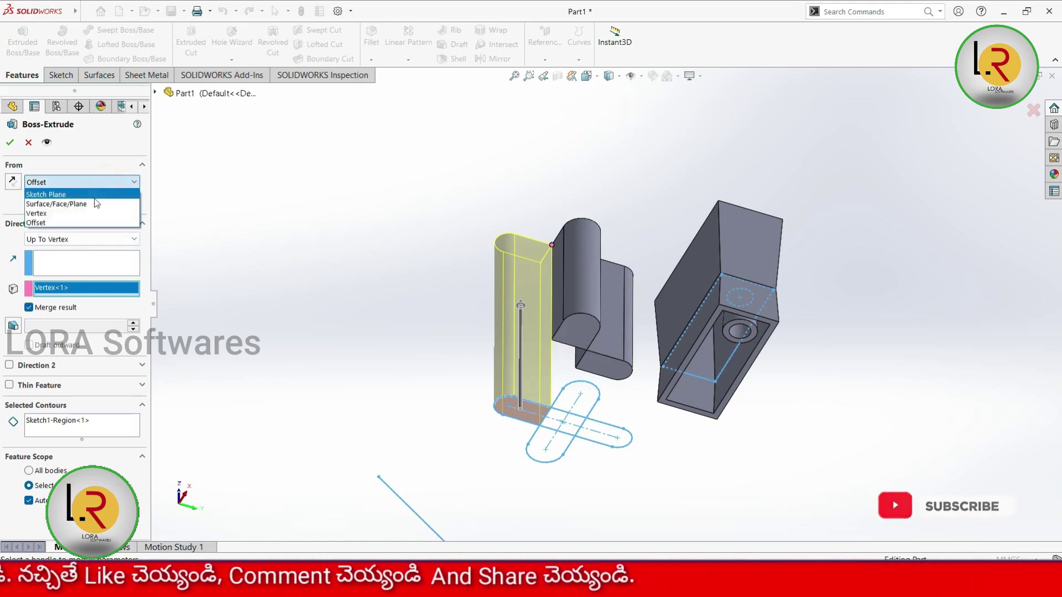
pyautogui.click(66, 213)
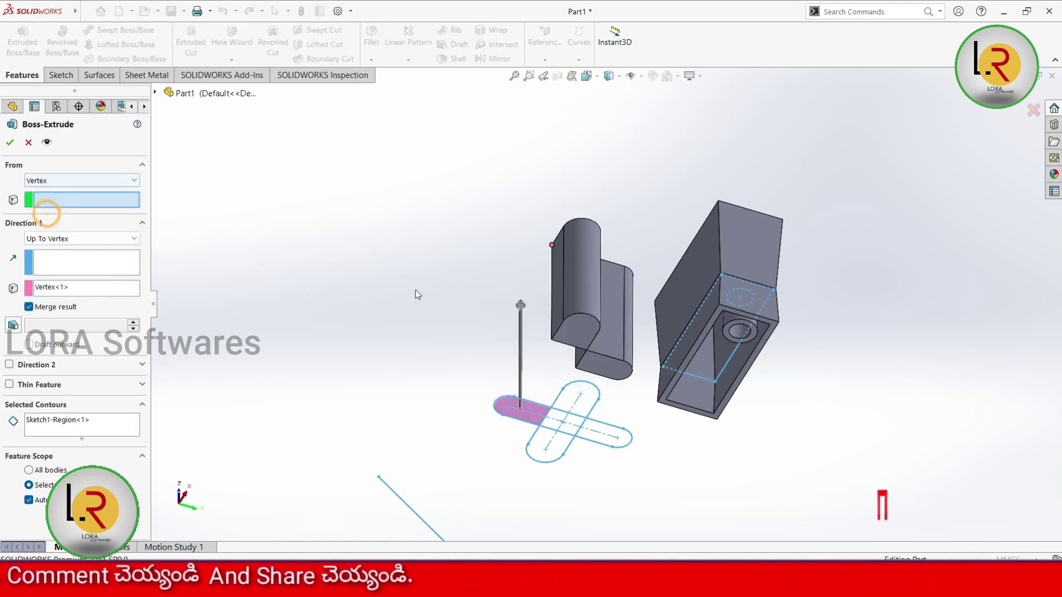
pyautogui.click(552, 340)
pyautogui.moveTo(458, 373); pyautogui.dragTo(645, 329, button='middle')
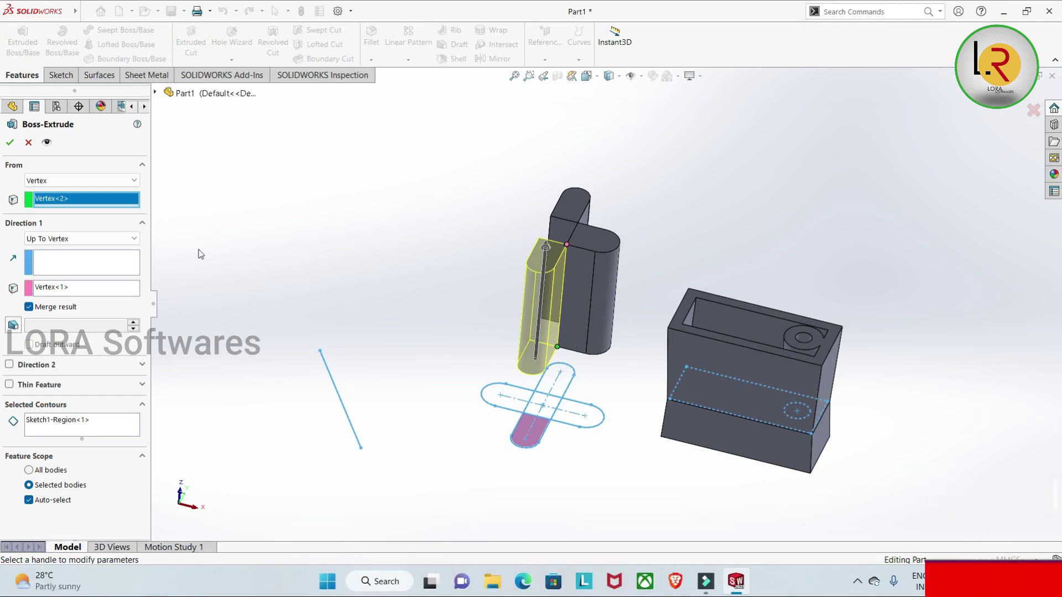
# End the single-arm extrusion Up To Surface at the box's bottom face
pyautogui.click(122, 243)
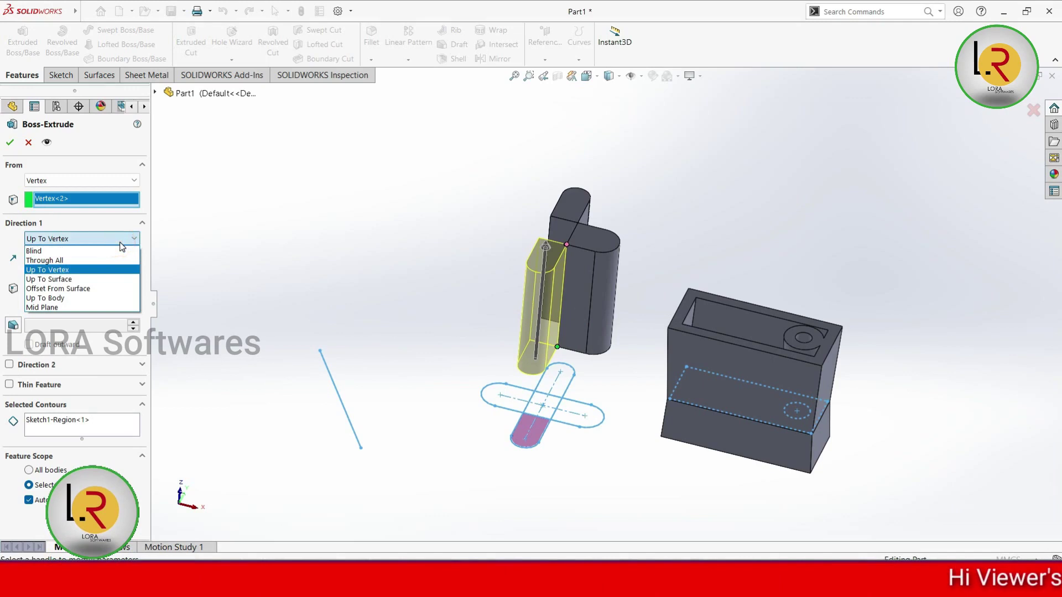
pyautogui.click(78, 280)
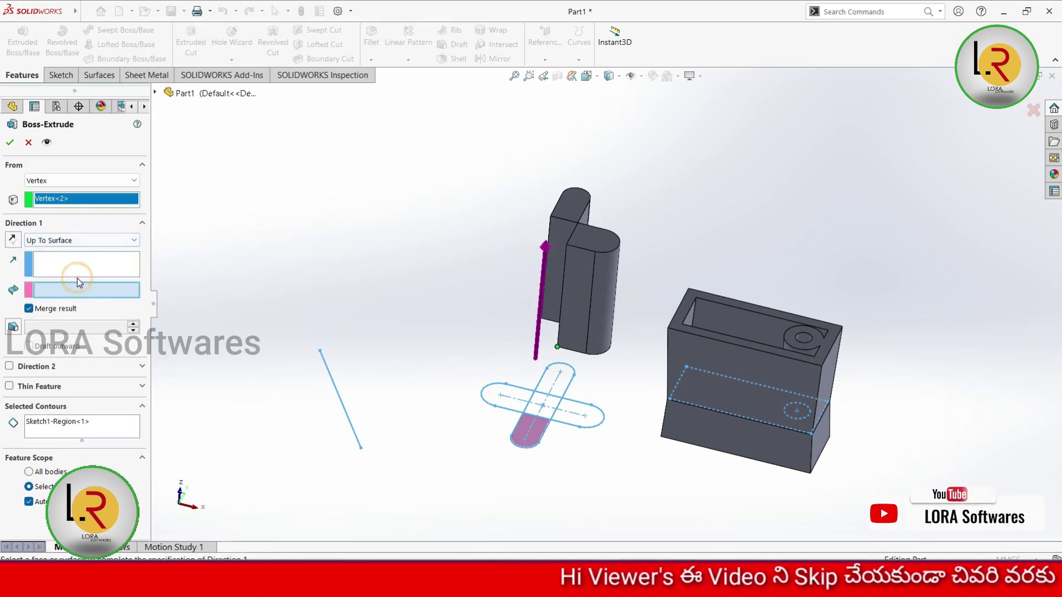
pyautogui.moveTo(640, 455)
pyautogui.mouseDown(button='middle')
pyautogui.moveTo(647, 368)
pyautogui.moveTo(664, 410)
pyautogui.mouseUp(button='middle')
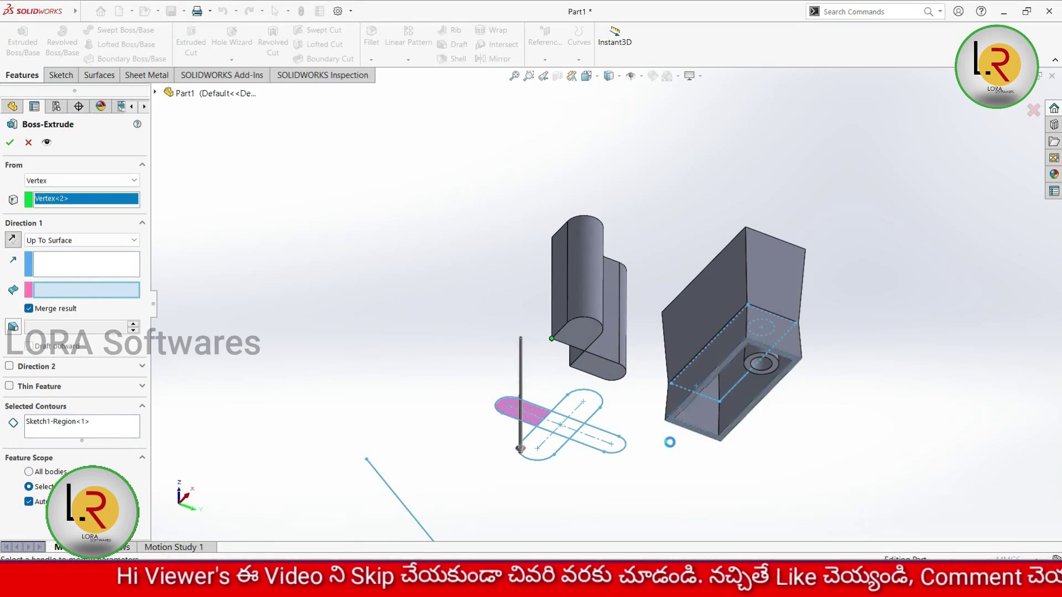
pyautogui.click(764, 387)
pyautogui.moveTo(442, 307)
pyautogui.mouseDown(button='middle')
pyautogui.moveTo(457, 382)
pyautogui.moveTo(490, 430)
pyautogui.moveTo(609, 469)
pyautogui.mouseUp(button='middle')
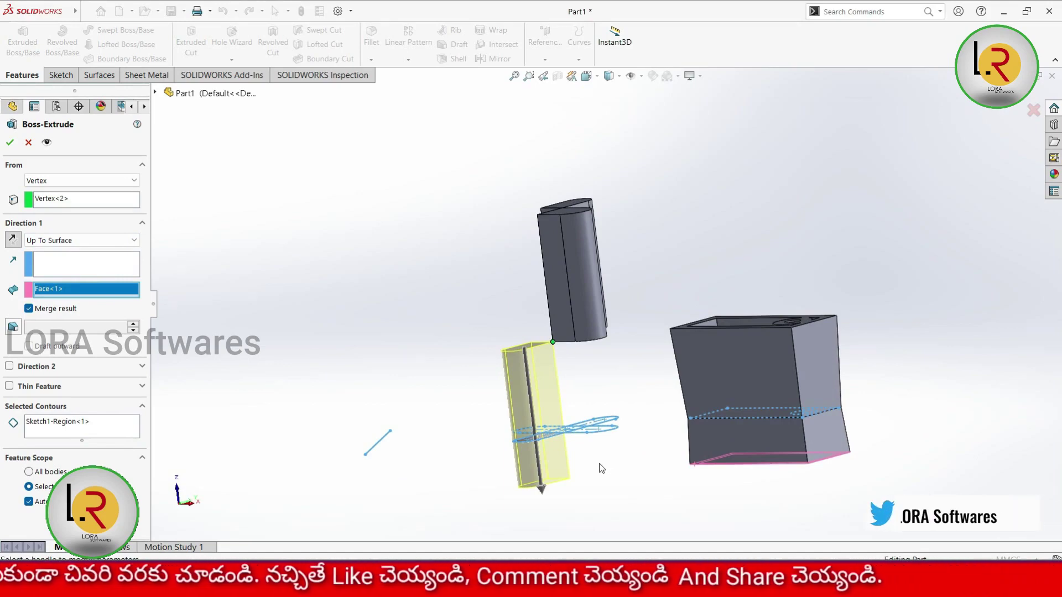
pyautogui.click(83, 240)
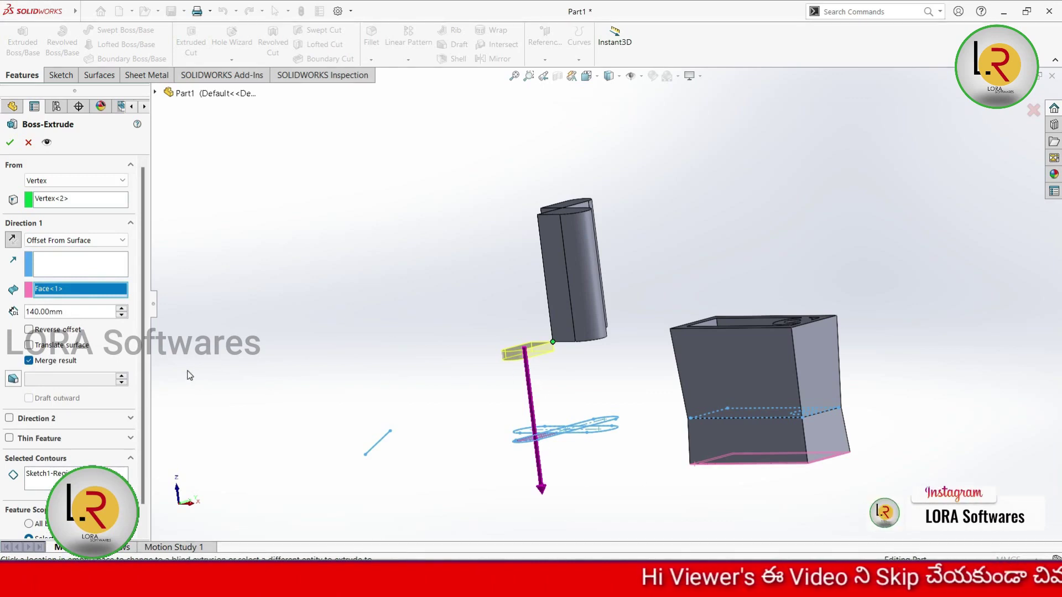
# Try reversing the direction, then set the Offset From Surface distance to 20 mm
pyautogui.click(12, 240)
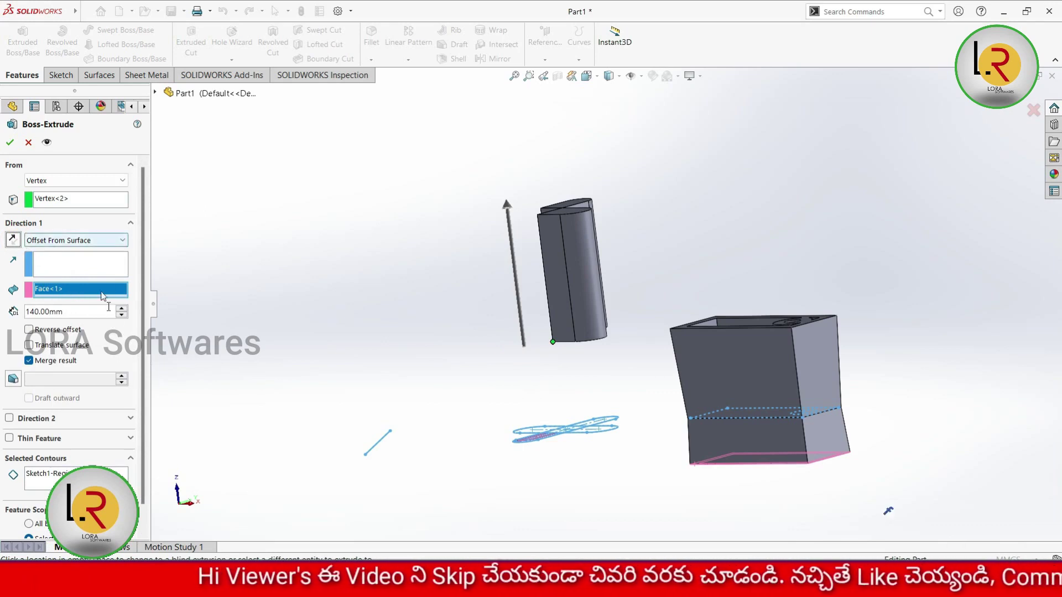
pyautogui.click(13, 240)
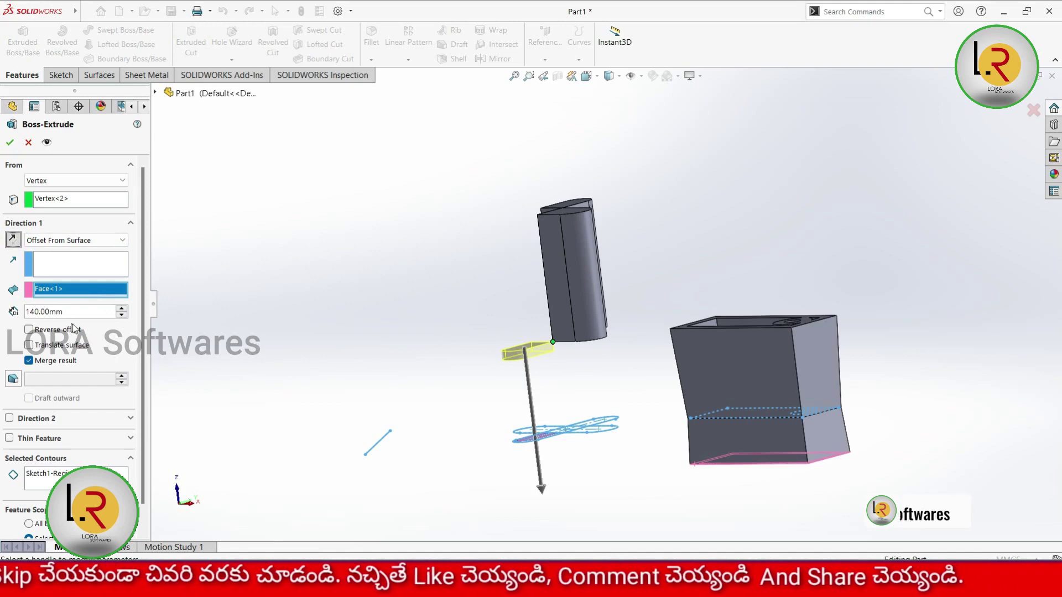
pyautogui.doubleClick(53, 312)
pyautogui.write('2')
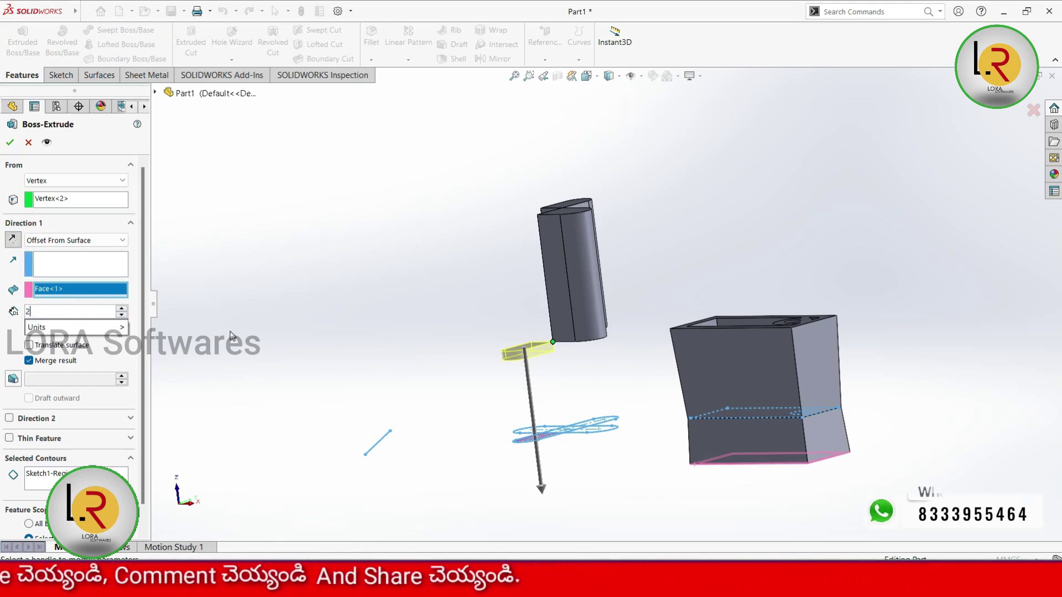
pyautogui.write('0')
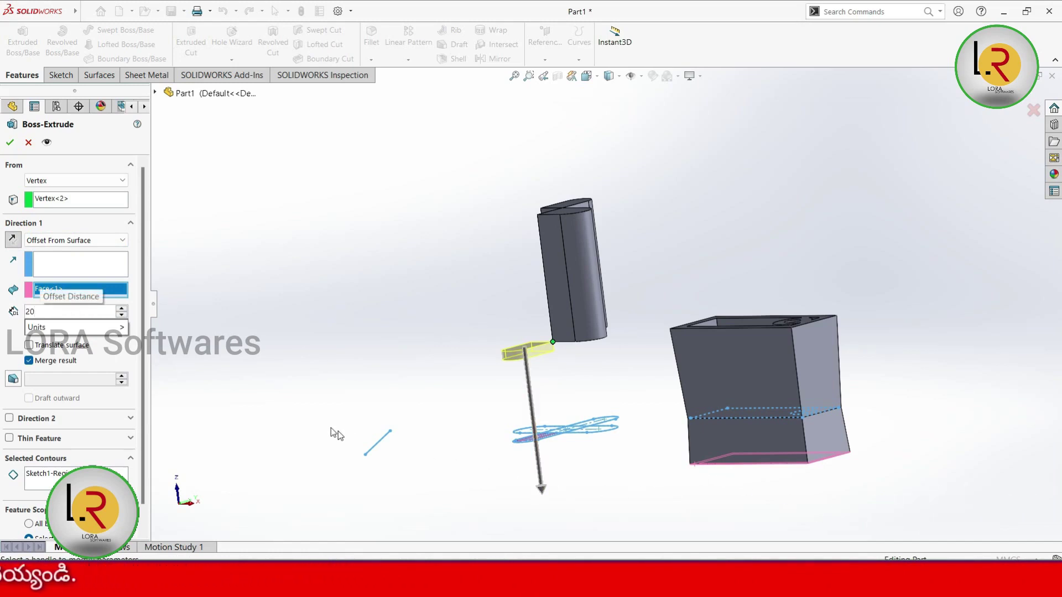
pyautogui.click(297, 369)
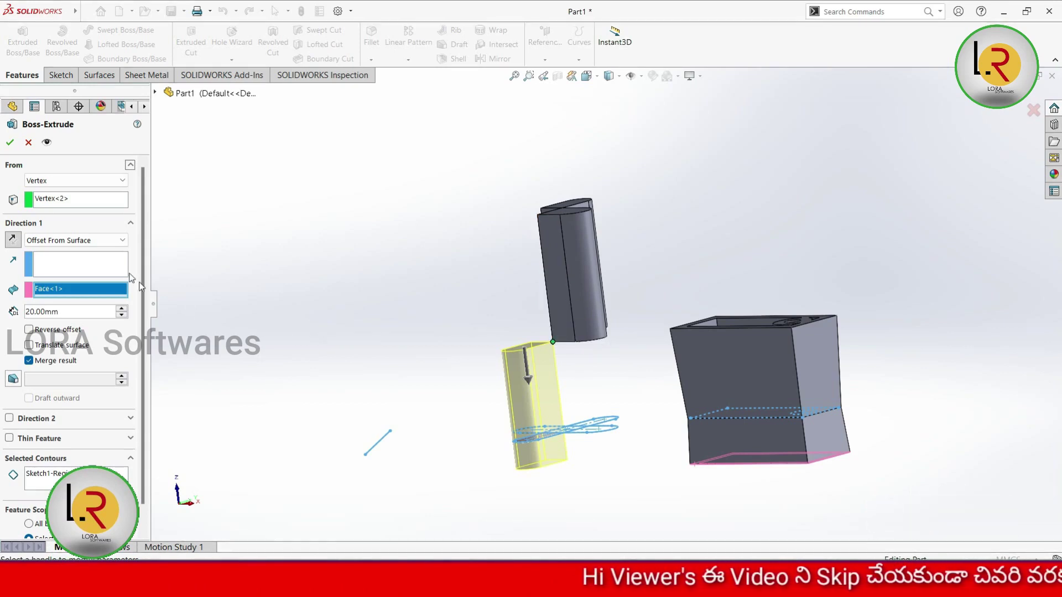
# Keep Offset From Surface as the end condition and accept Boss-Extrude2
pyautogui.click(122, 240)
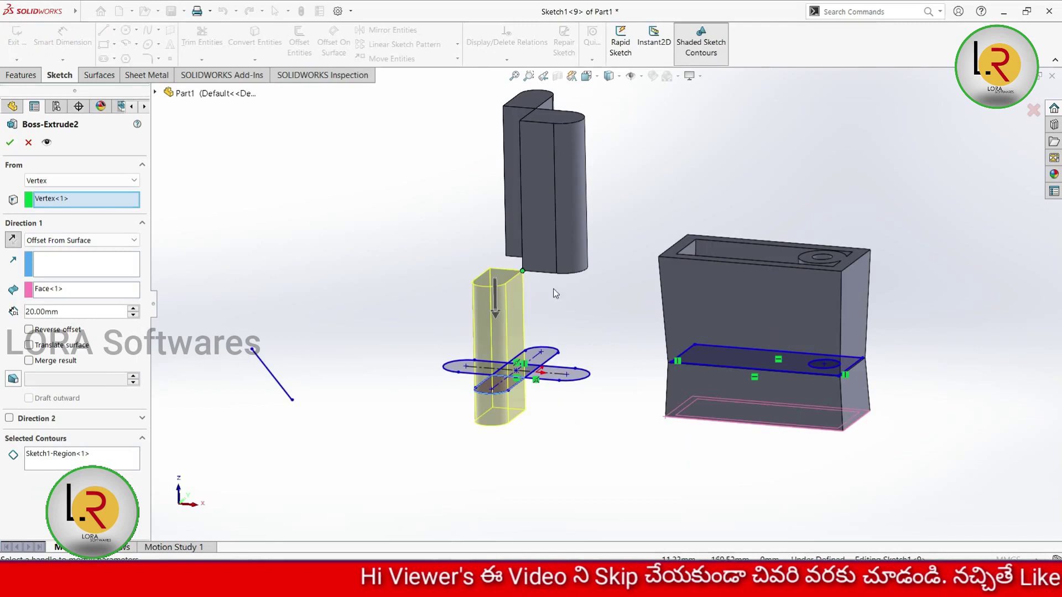
pyautogui.click(86, 243)
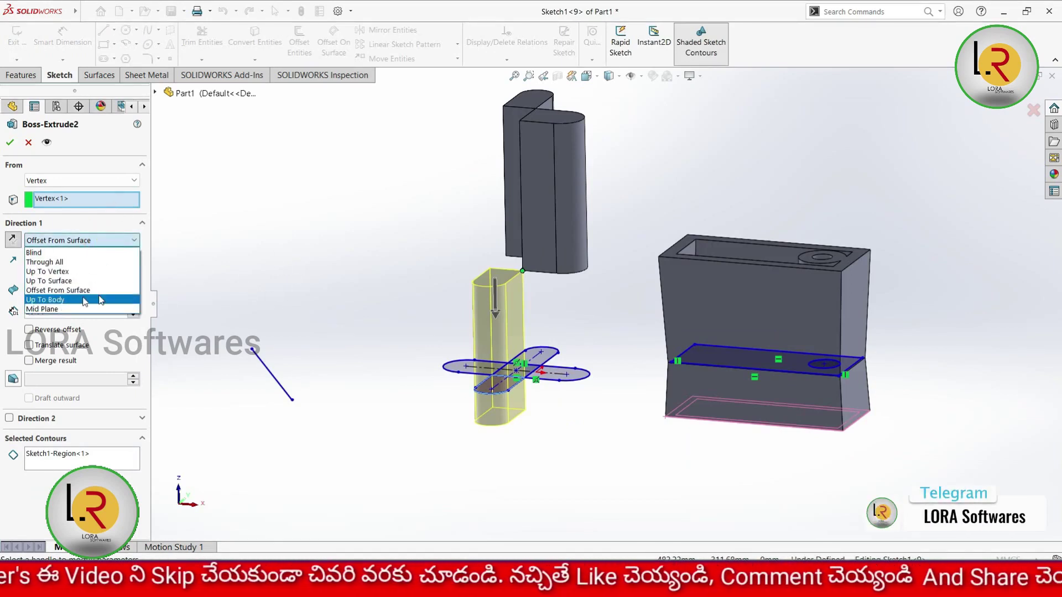
pyautogui.click(320, 294)
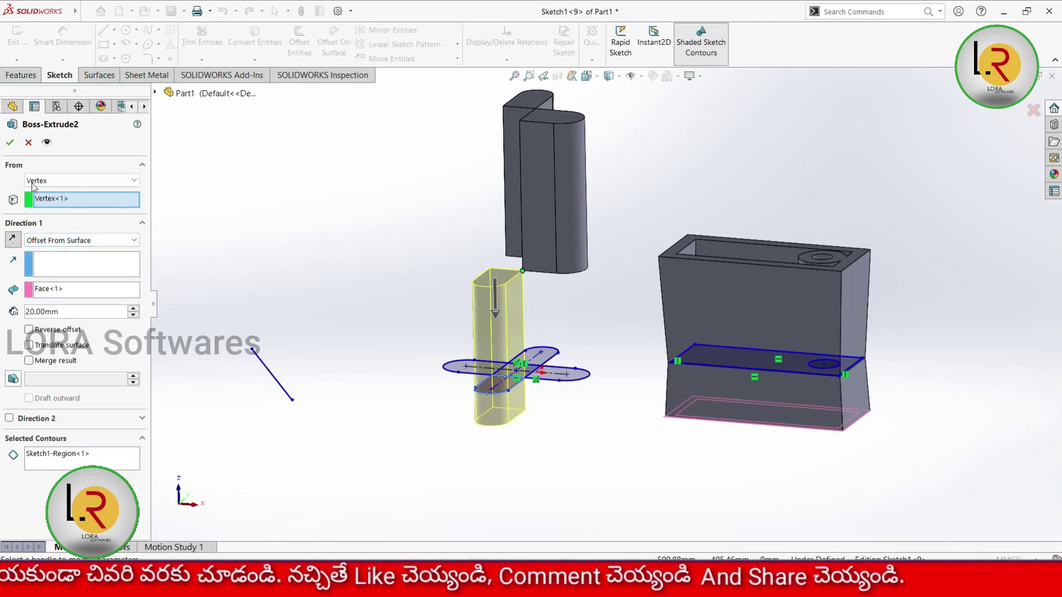
pyautogui.click(10, 143)
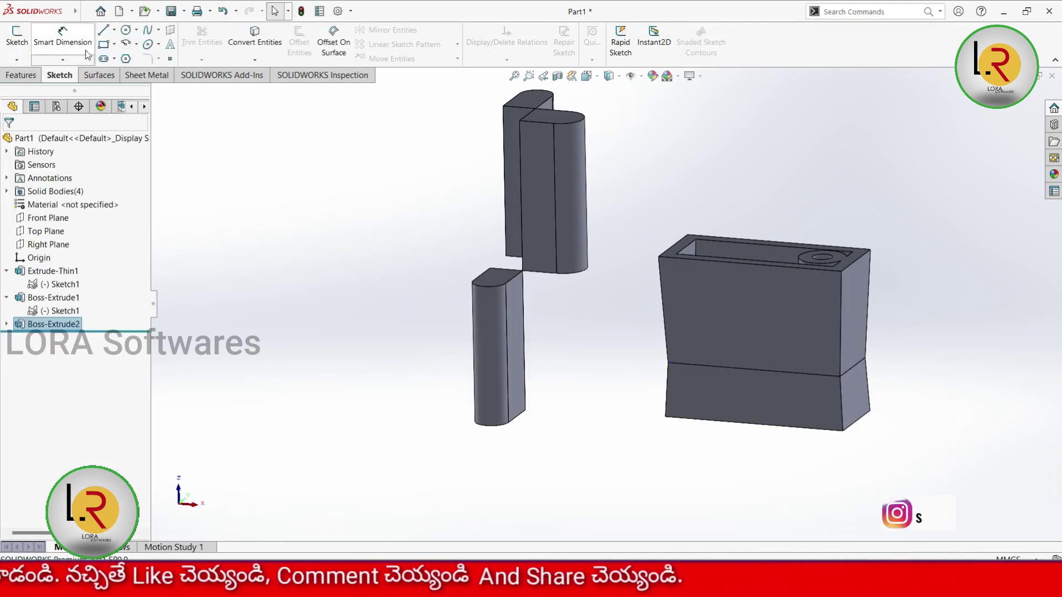
# Start Sketch3 on a flat box face and draw a circle of about 29.37 mm radius
pyautogui.click(17, 41)
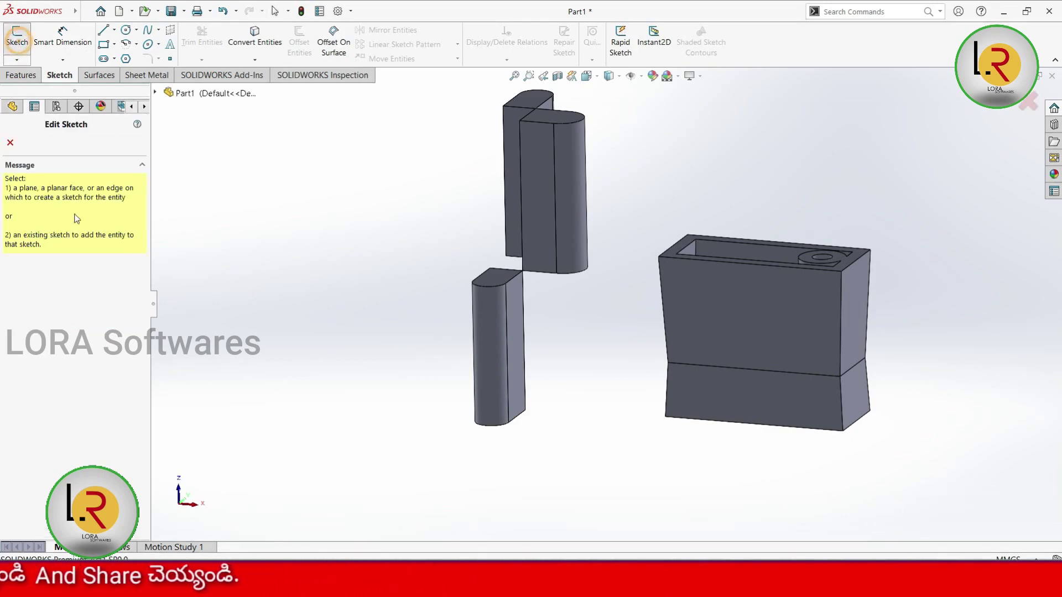
pyautogui.moveTo(423, 326)
pyautogui.mouseDown(button='middle')
pyautogui.moveTo(450, 350)
pyautogui.moveTo(407, 273)
pyautogui.moveTo(405, 220)
pyautogui.moveTo(422, 381)
pyautogui.moveTo(466, 359)
pyautogui.mouseUp(button='middle')
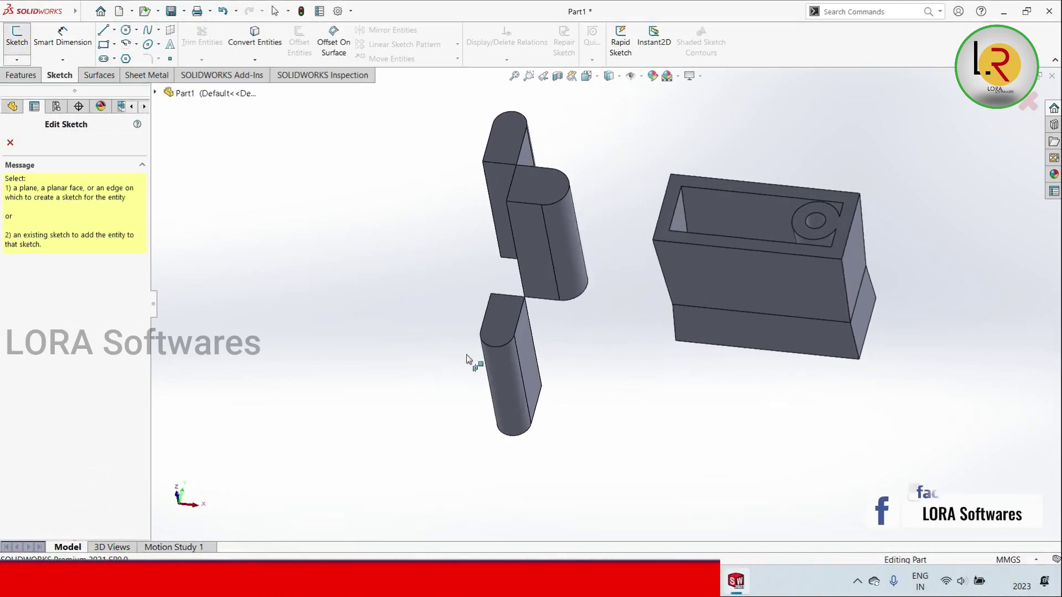
pyautogui.click(529, 260)
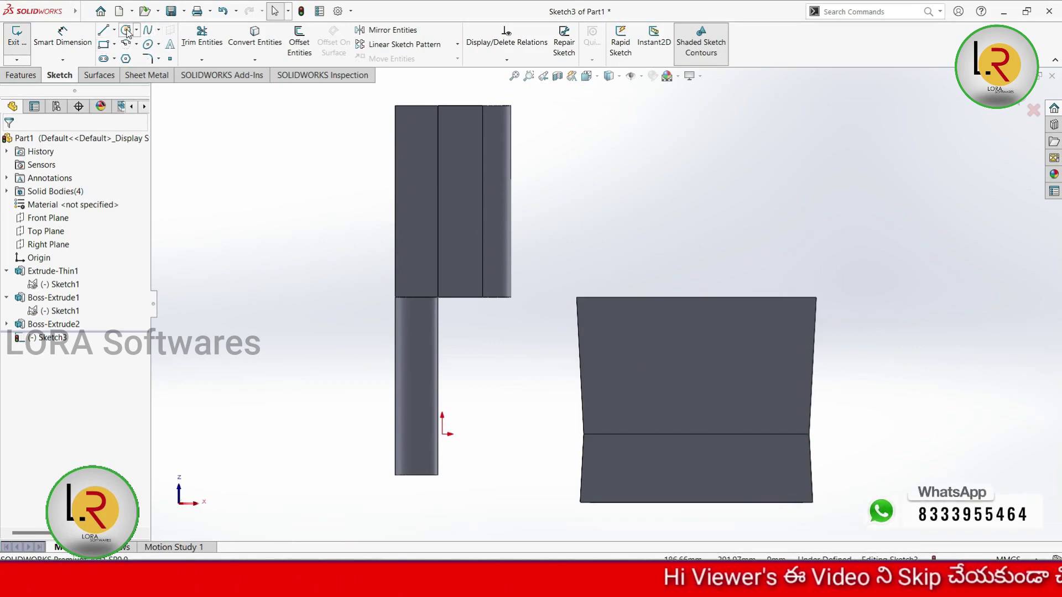
pyautogui.click(127, 31)
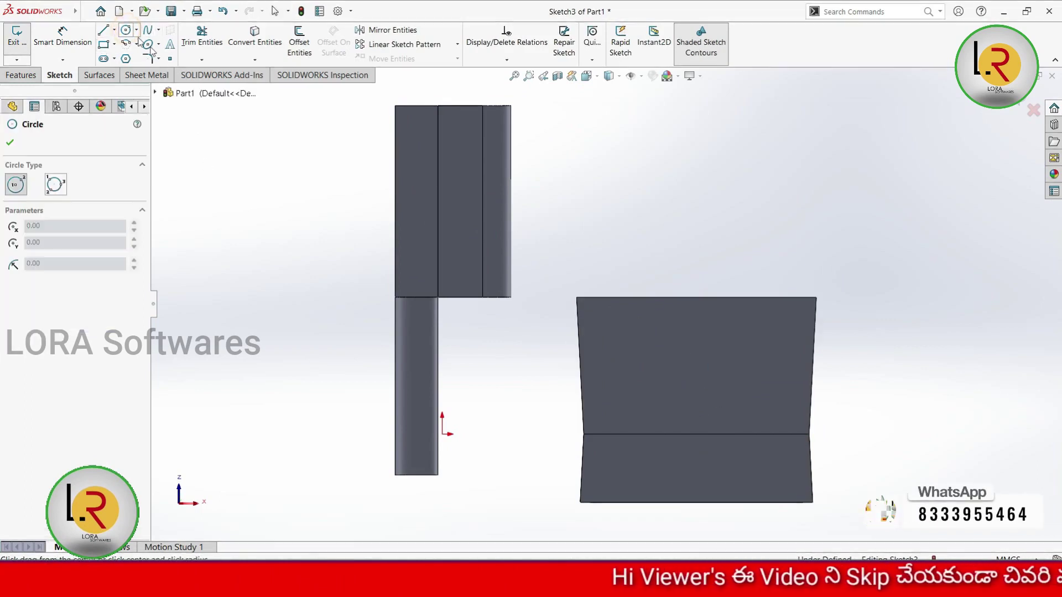
pyautogui.click(651, 350)
pyautogui.click(676, 381)
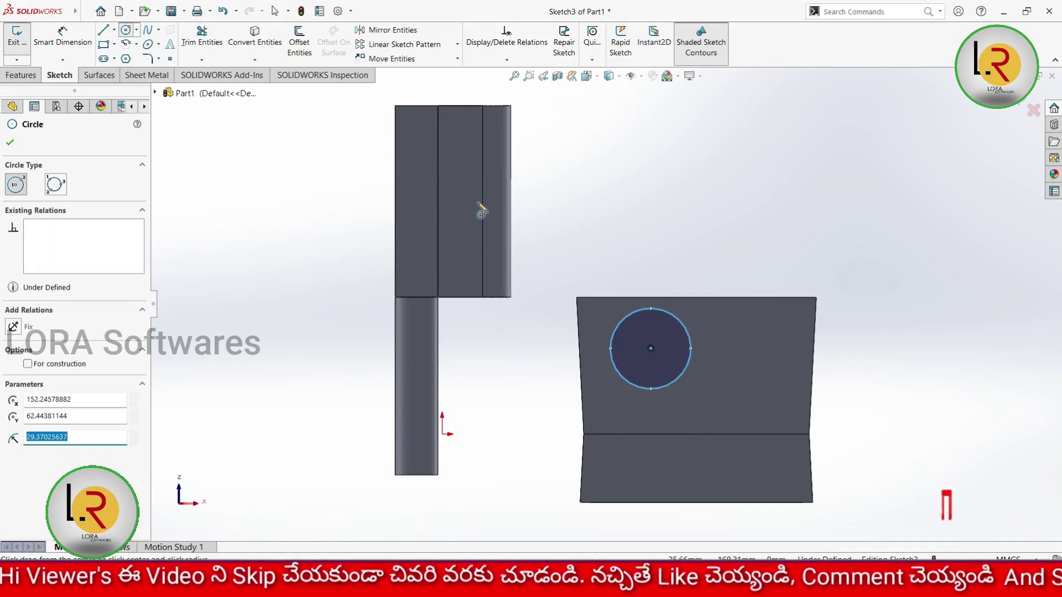
pyautogui.moveTo(477, 161)
pyautogui.mouseDown(button='middle')
pyautogui.moveTo(441, 335)
pyautogui.moveTo(667, 308)
pyautogui.mouseUp(button='middle')
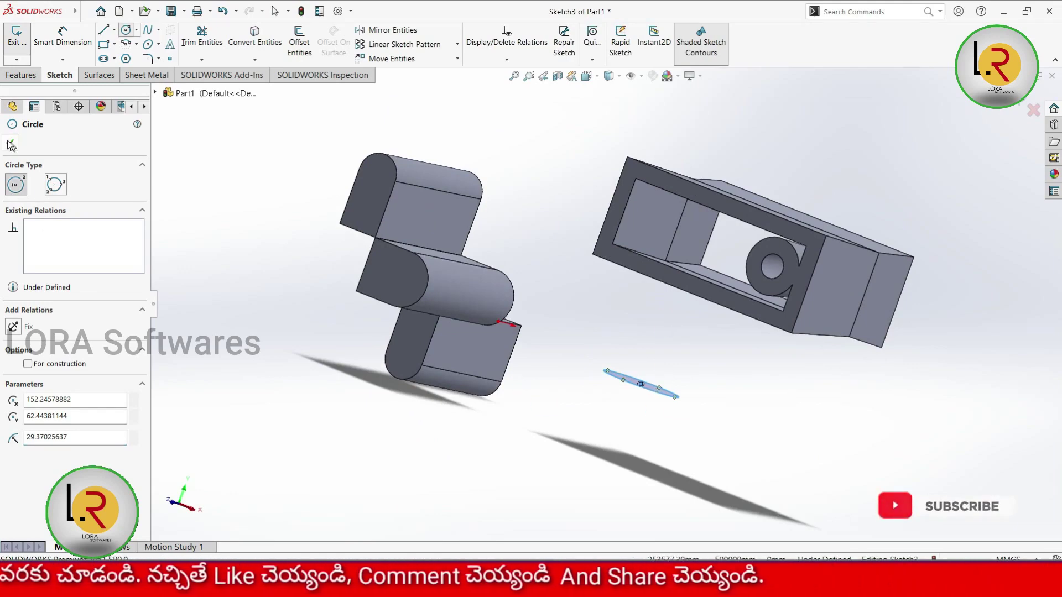
pyautogui.press('Escape')
# Drag the circle's centre point to reposition the circle beside the box
pyautogui.moveTo(229, 297)
pyautogui.mouseDown(button='middle')
pyautogui.moveTo(215, 407)
pyautogui.moveTo(465, 389)
pyautogui.mouseUp(button='middle')
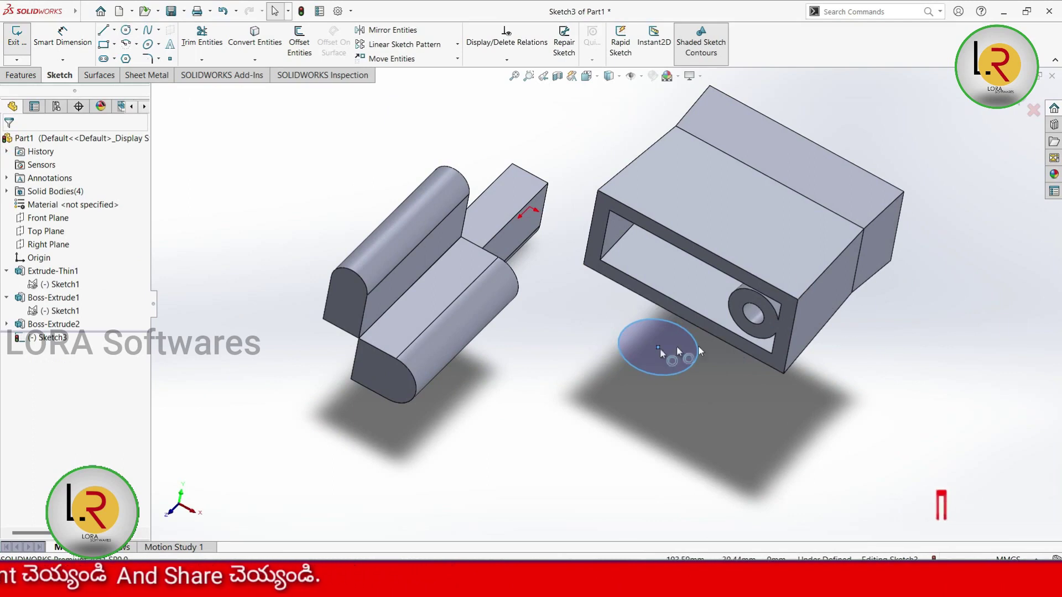
pyautogui.click(658, 348)
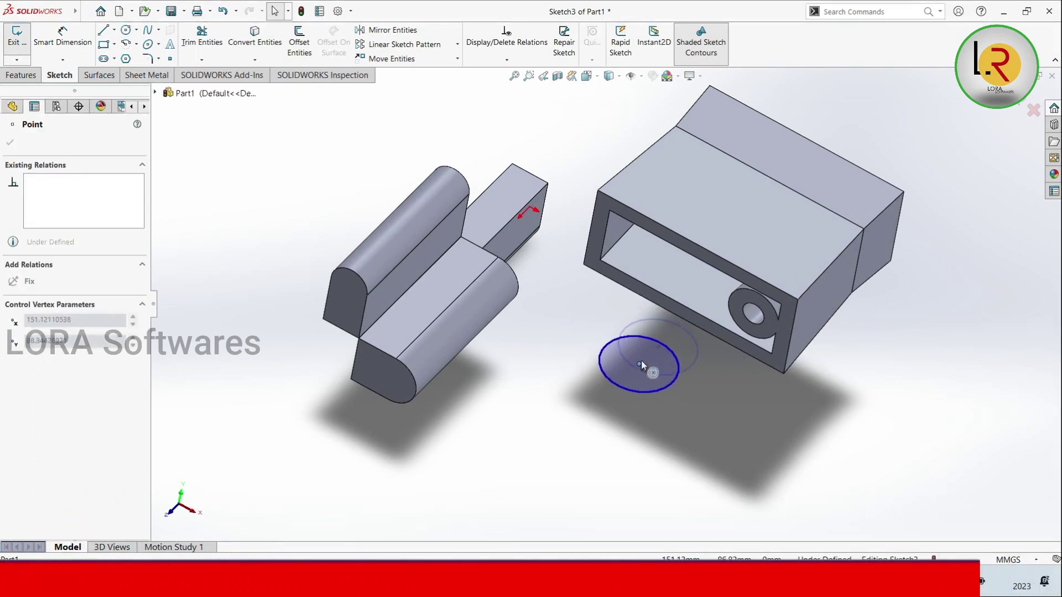
pyautogui.moveTo(637, 371); pyautogui.dragTo(648, 351)
pyautogui.moveTo(664, 252); pyautogui.dragTo(643, 343, button='middle')
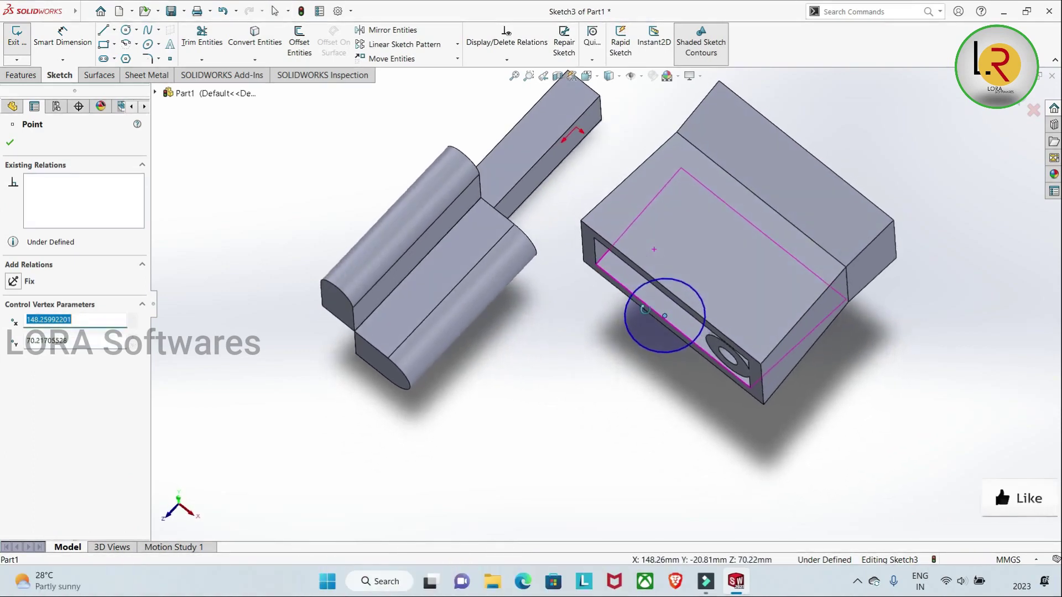
pyautogui.moveTo(668, 293); pyautogui.dragTo(638, 323)
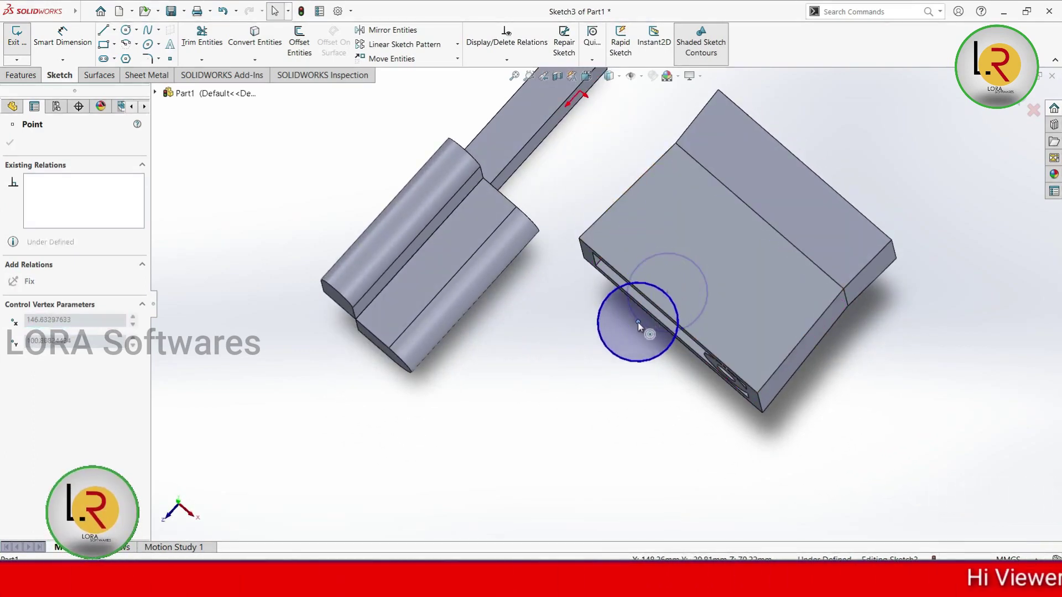
pyautogui.moveTo(640, 321); pyautogui.dragTo(676, 275)
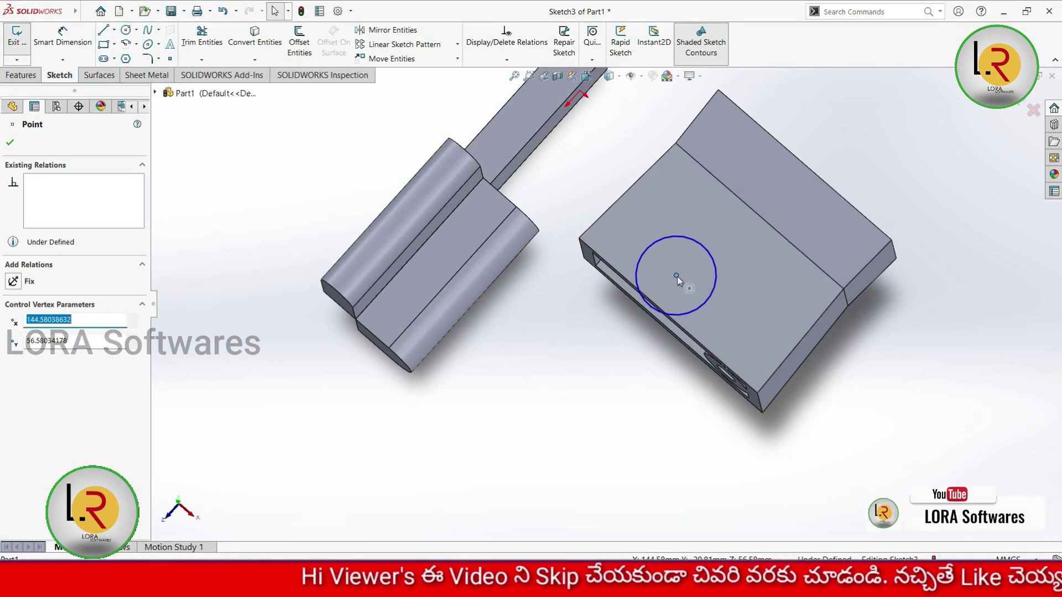
pyautogui.moveTo(677, 276); pyautogui.dragTo(686, 272)
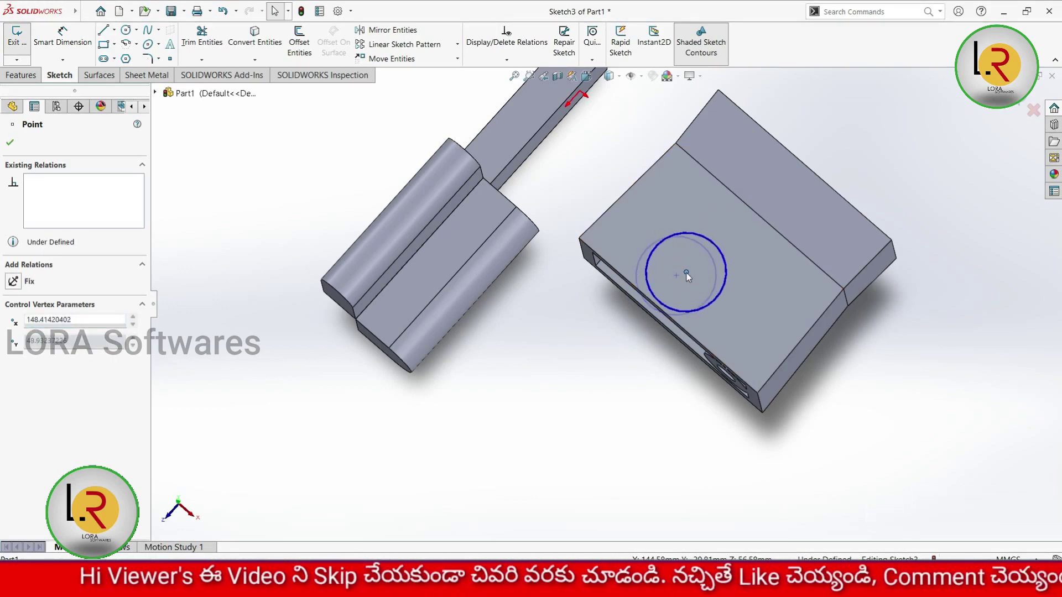
pyautogui.click(514, 414)
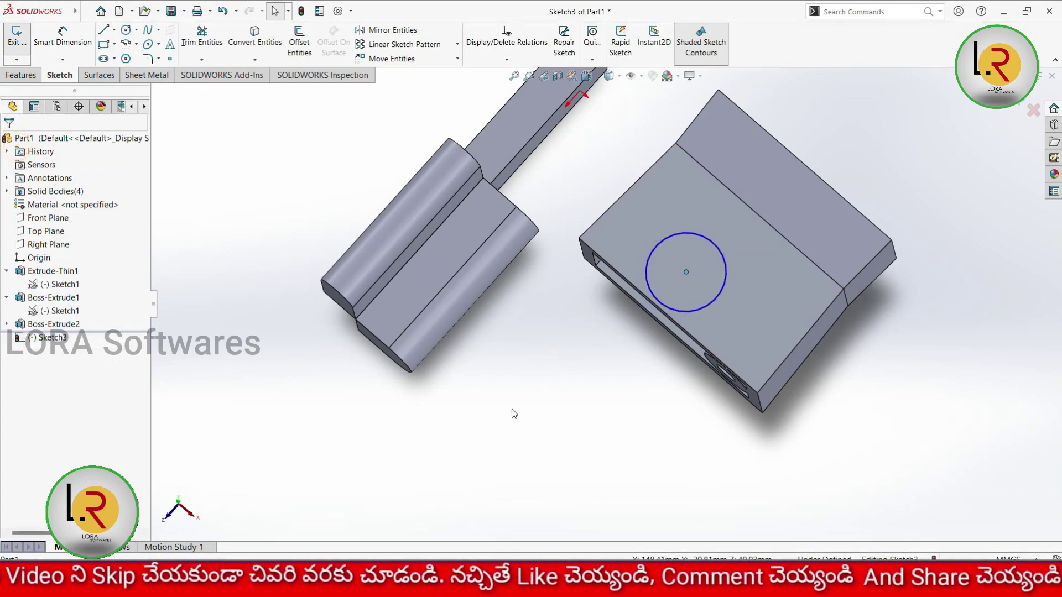
pyautogui.moveTo(562, 403); pyautogui.dragTo(523, 441, button='middle')
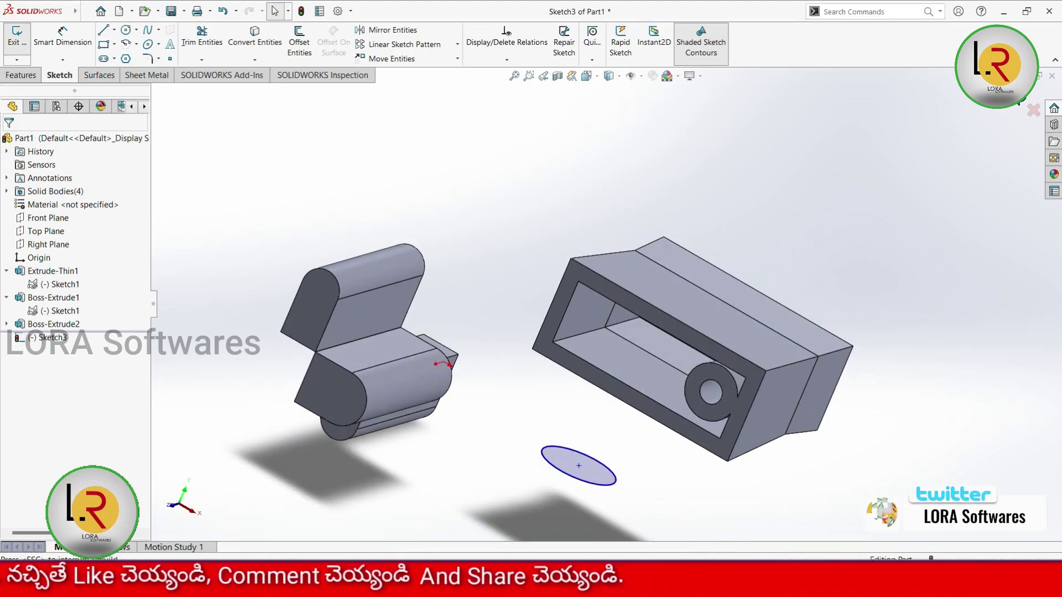
# Exit Sketch3 and start an Extruded Boss on the circle contour, after one cancelled attempt
pyautogui.hotkey('ctrl', 'b')
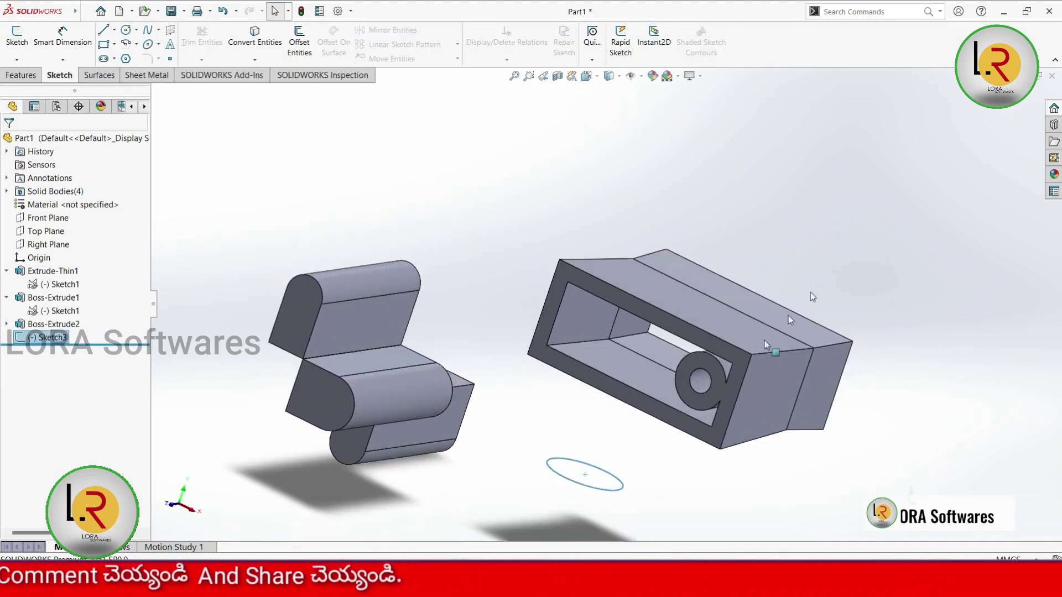
pyautogui.scroll(3, 678, 300)
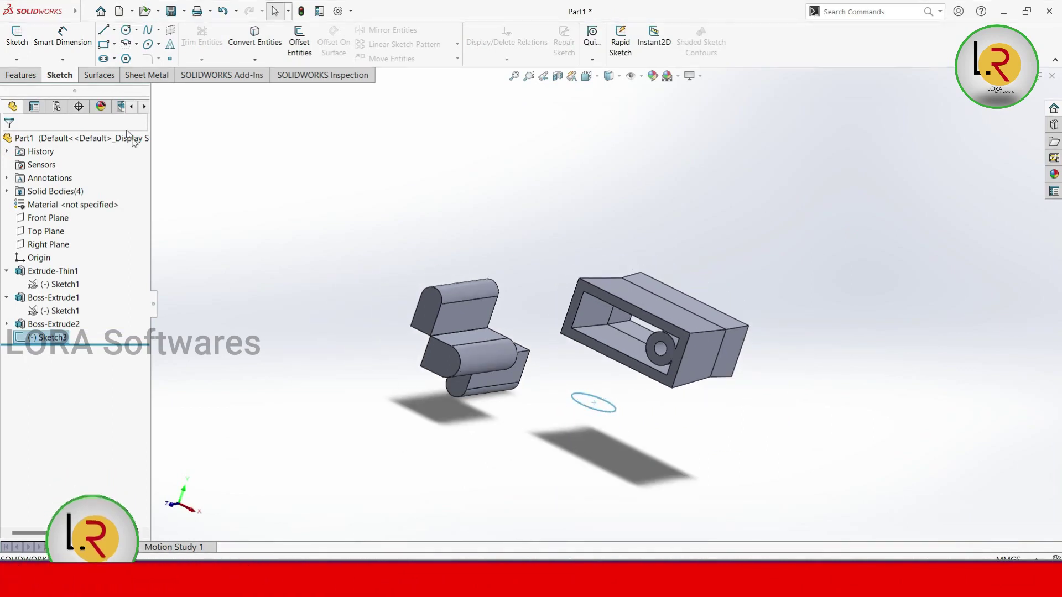
pyautogui.click(22, 75)
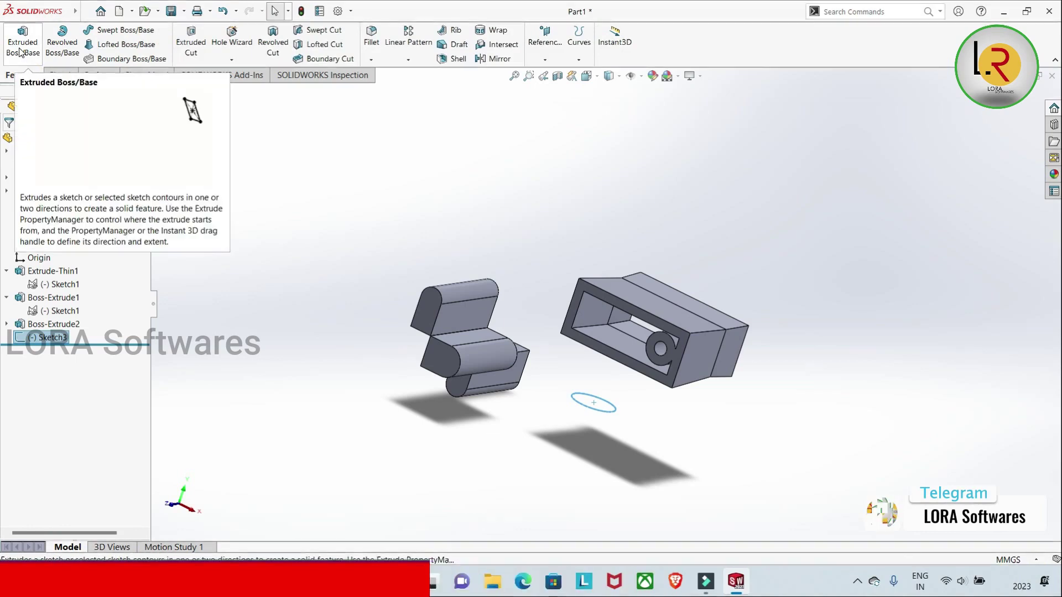
pyautogui.click(20, 52)
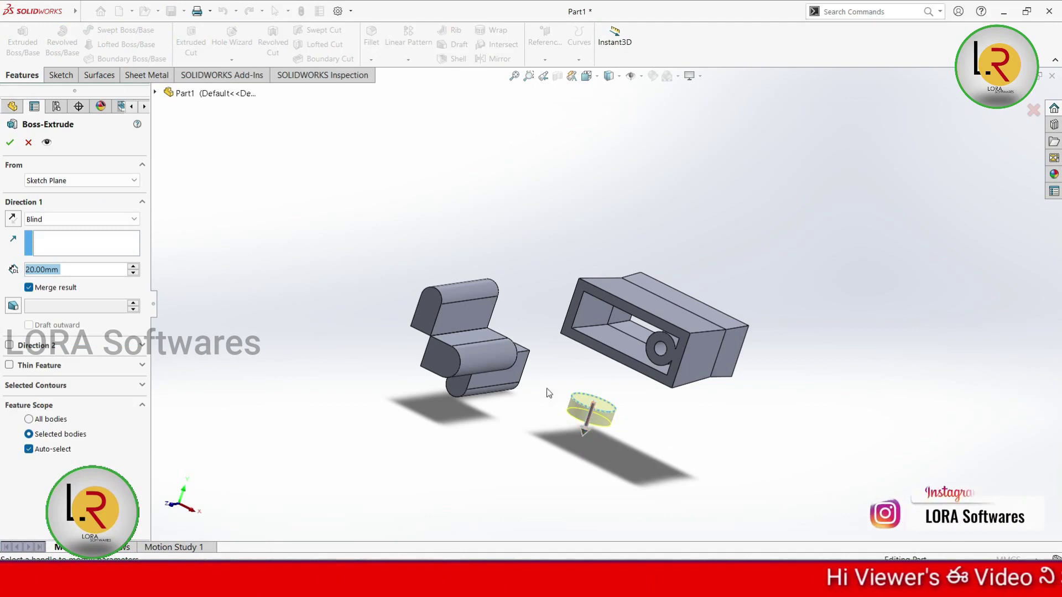
pyautogui.click(26, 142)
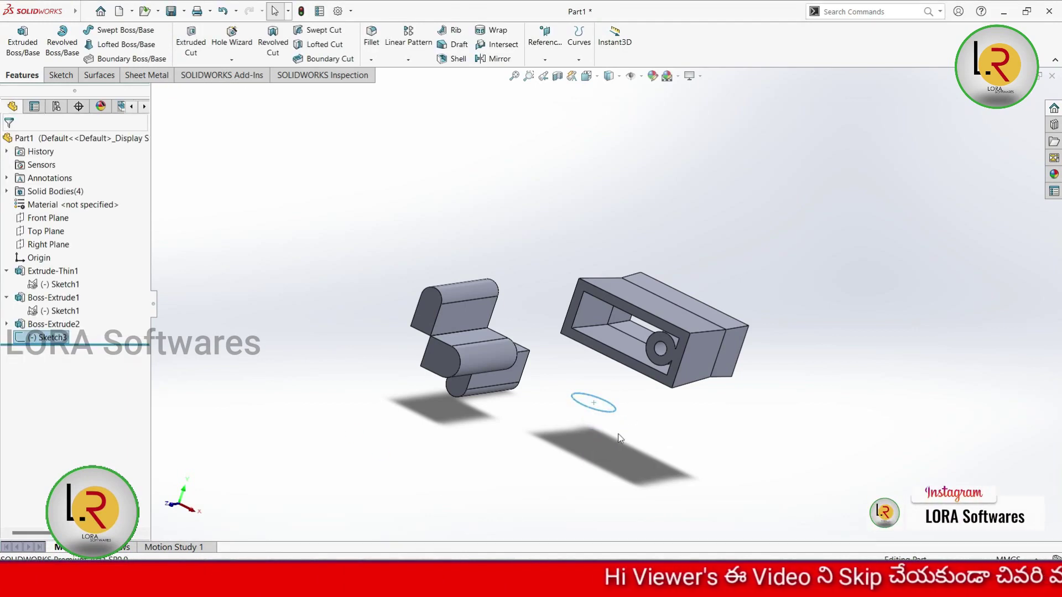
pyautogui.click(592, 428)
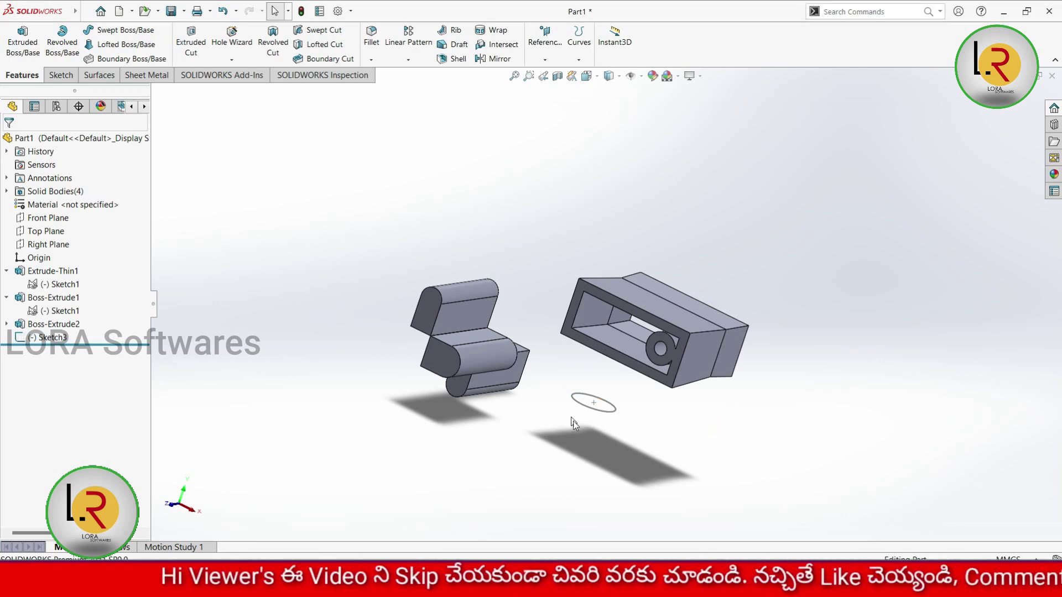
pyautogui.click(23, 40)
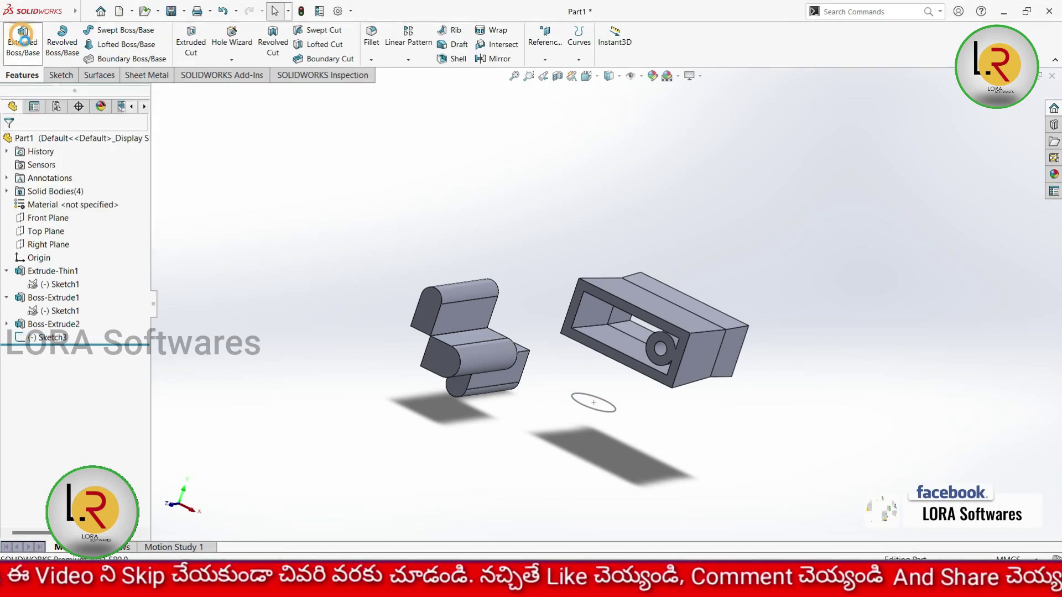
pyautogui.click(596, 412)
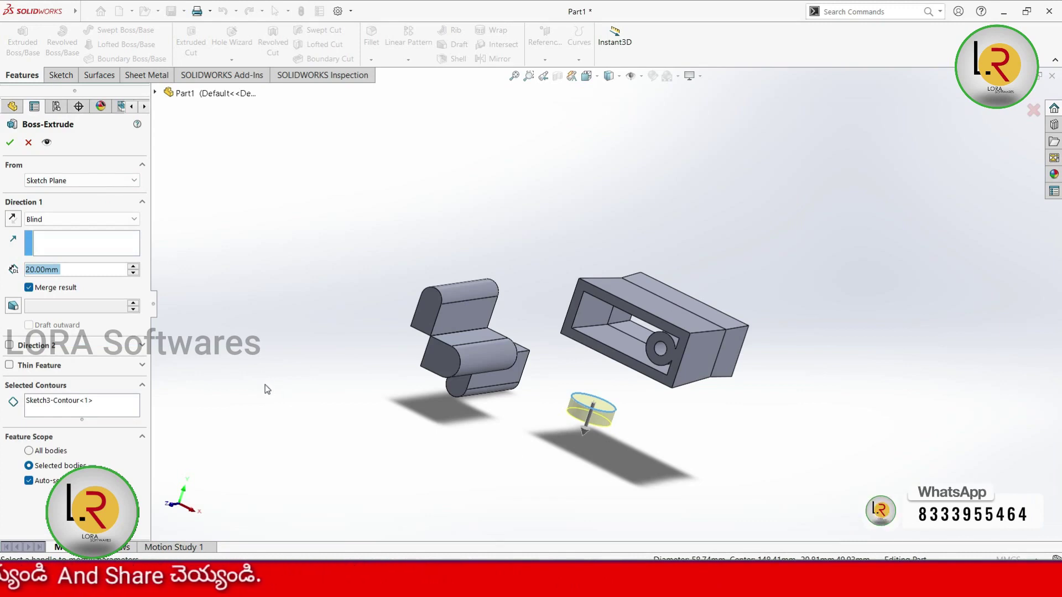
# Set the circle boss to end Up To Body and check the cylinder reaching the box
pyautogui.click(120, 221)
pyautogui.click(82, 279)
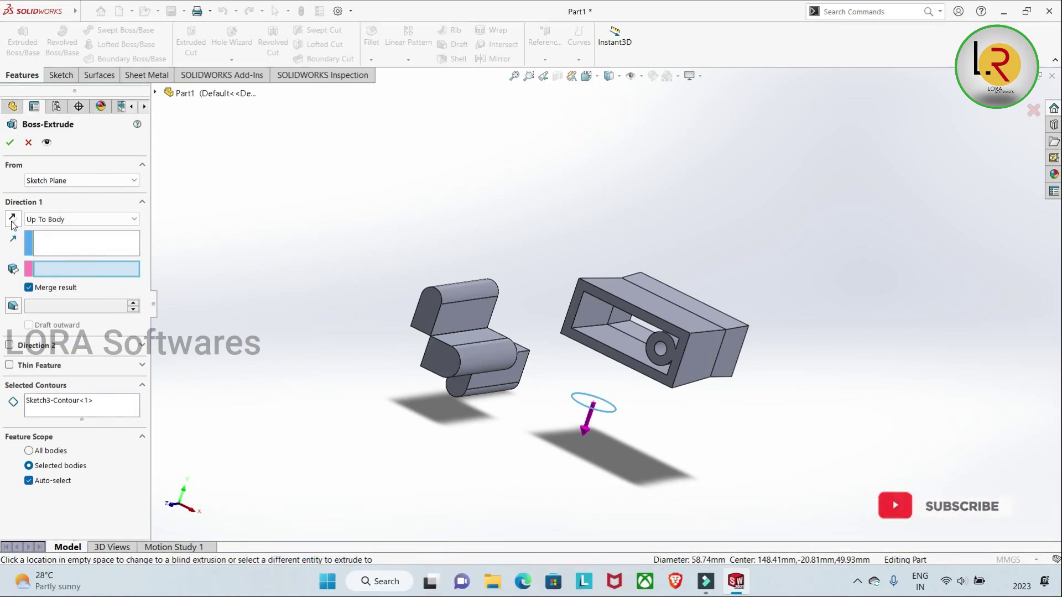
pyautogui.moveTo(463, 525); pyautogui.dragTo(486, 391, button='middle')
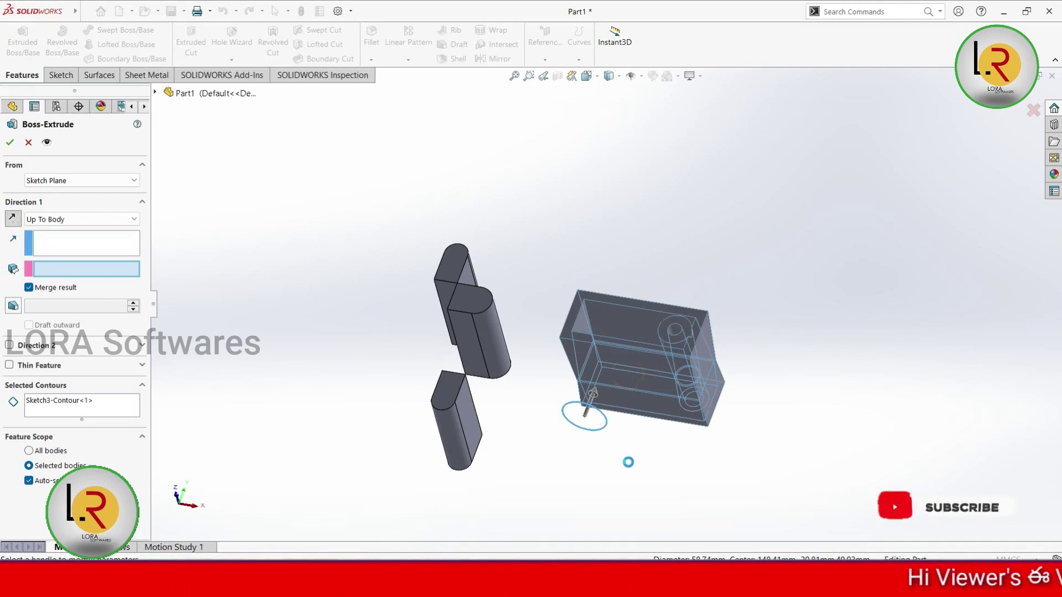
pyautogui.moveTo(630, 442)
pyautogui.mouseDown(button='middle')
pyautogui.moveTo(640, 505)
pyautogui.moveTo(626, 479)
pyautogui.mouseUp(button='middle')
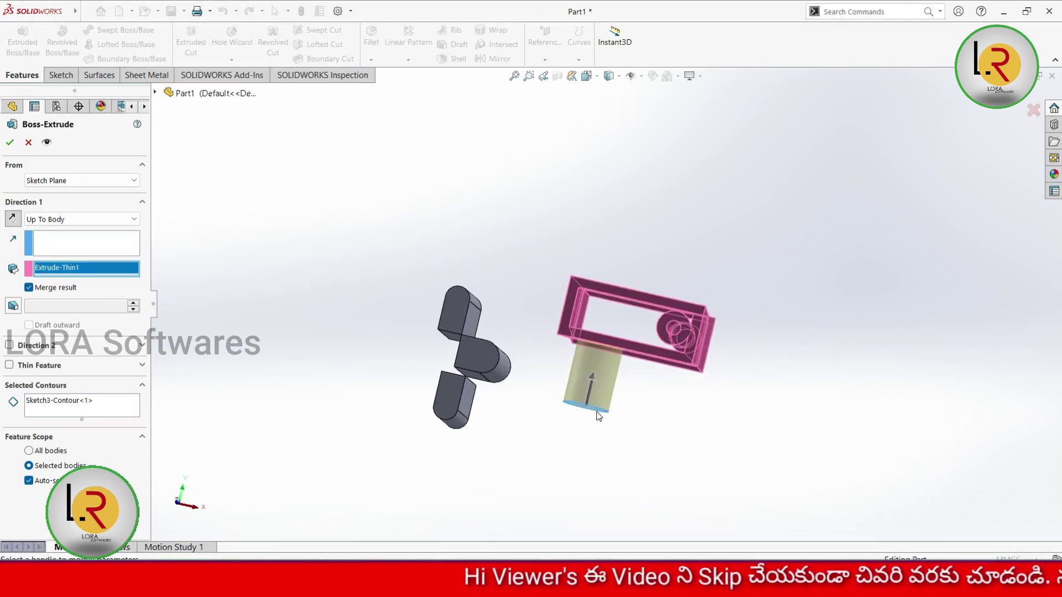
pyautogui.moveTo(606, 424); pyautogui.dragTo(578, 415, button='middle')
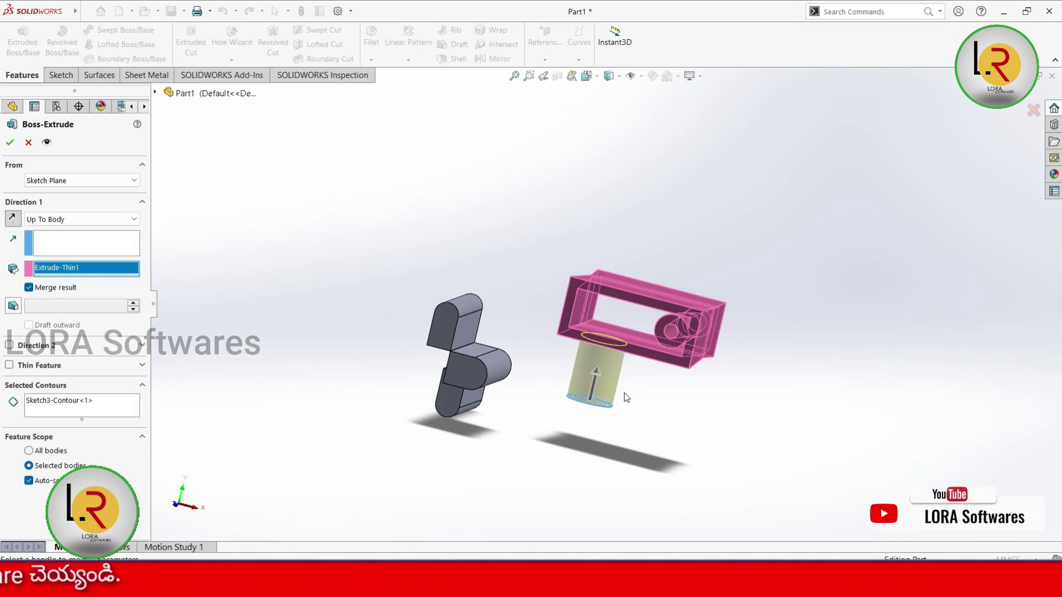
pyautogui.moveTo(647, 412); pyautogui.dragTo(651, 405, button='middle')
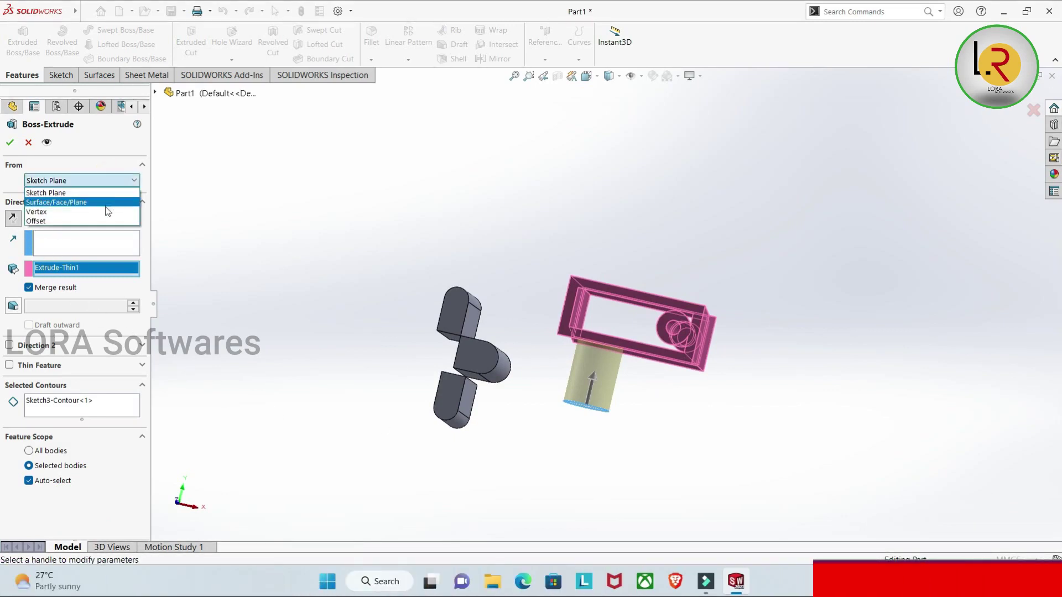
# Start the circle boss from a cross-body vertex, run it Through All, then cancel it
pyautogui.click(60, 215)
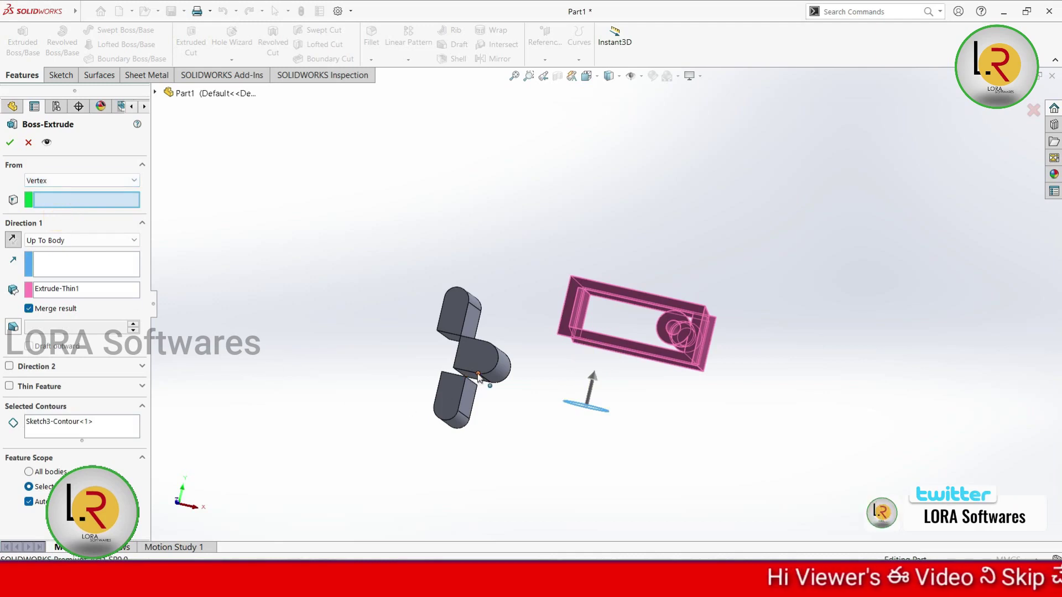
pyautogui.click(485, 341)
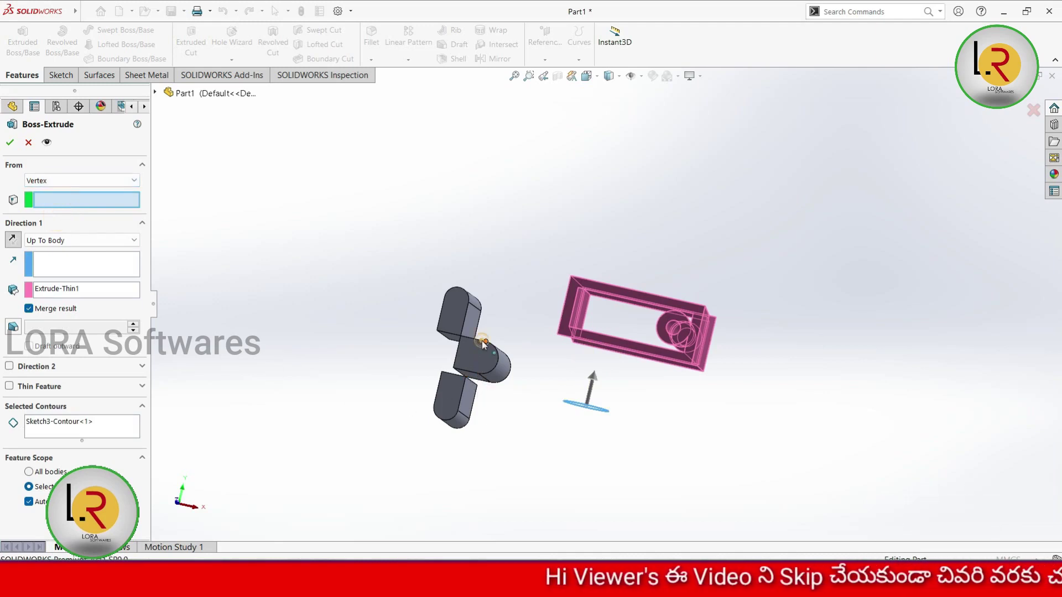
pyautogui.moveTo(659, 427); pyautogui.dragTo(602, 380, button='middle')
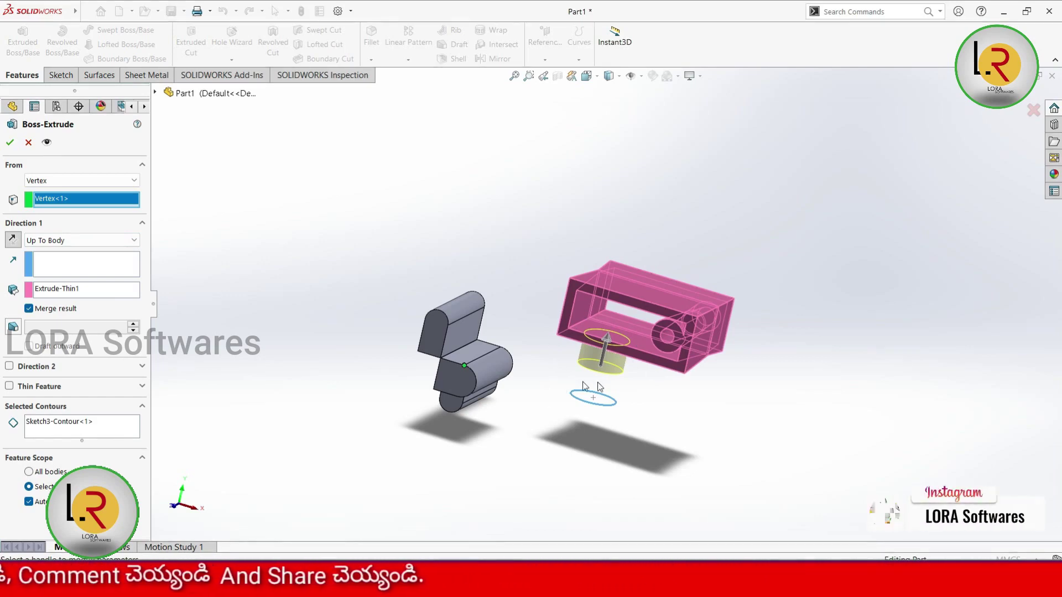
pyautogui.moveTo(486, 416); pyautogui.dragTo(503, 403, button='middle')
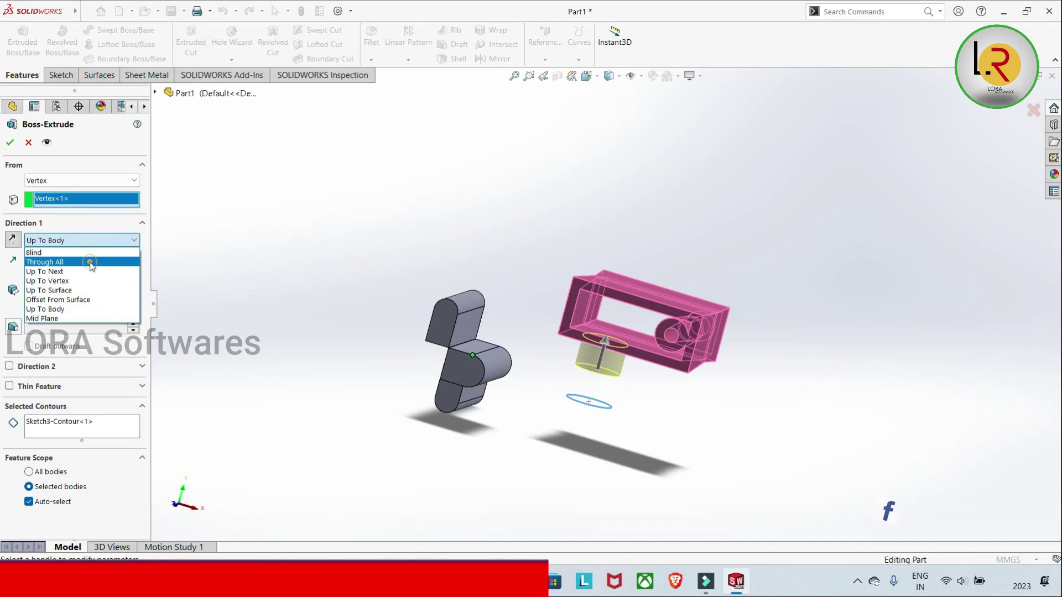
pyautogui.click(92, 262)
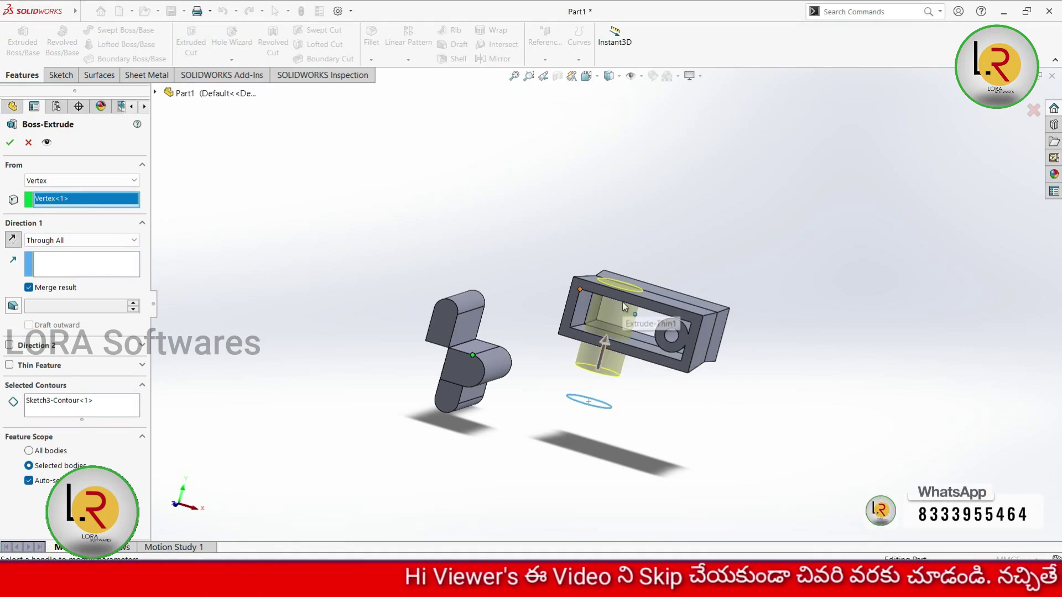
pyautogui.moveTo(709, 265)
pyautogui.mouseDown(button='middle')
pyautogui.moveTo(664, 364)
pyautogui.moveTo(808, 481)
pyautogui.moveTo(792, 505)
pyautogui.moveTo(790, 466)
pyautogui.moveTo(738, 382)
pyautogui.moveTo(714, 284)
pyautogui.mouseUp(button='middle')
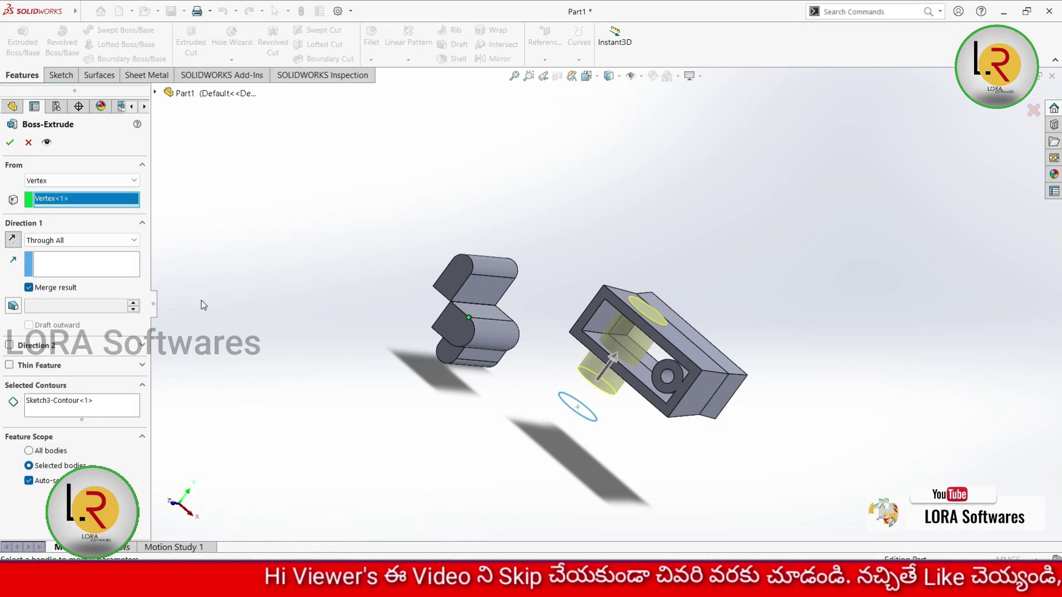
pyautogui.click(29, 143)
pyautogui.moveTo(565, 439)
pyautogui.mouseDown(button='middle')
pyautogui.moveTo(607, 417)
pyautogui.moveTo(586, 453)
pyautogui.mouseUp(button='middle')
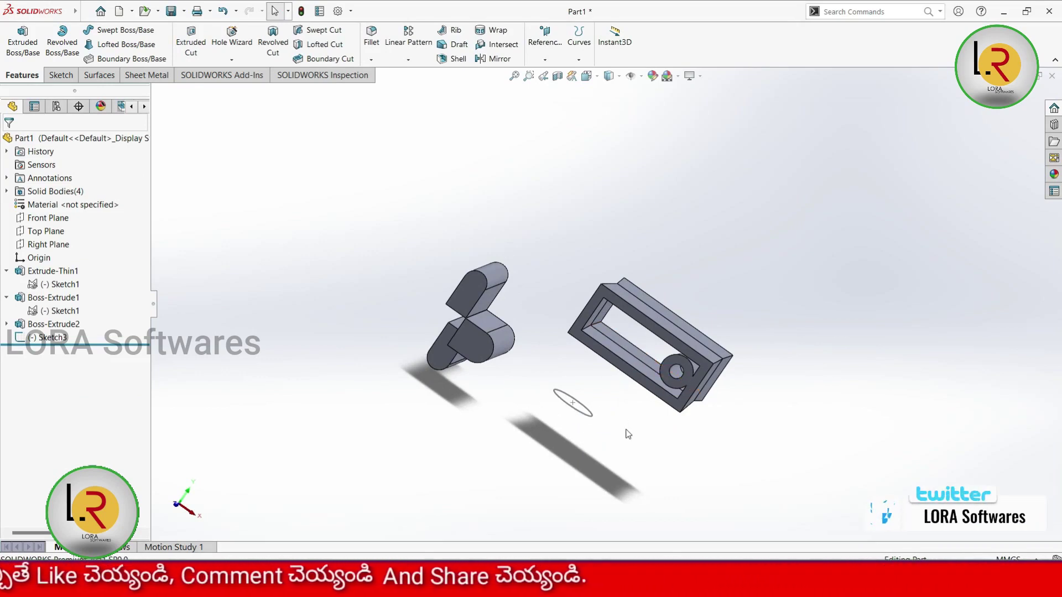
pyautogui.moveTo(624, 435); pyautogui.dragTo(627, 408, button='middle')
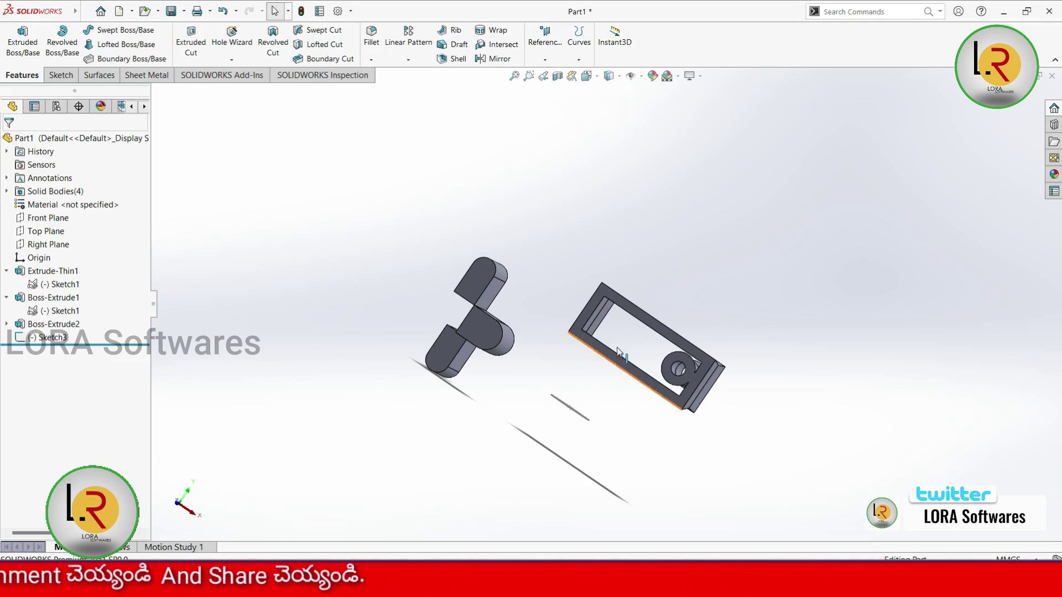
pyautogui.moveTo(590, 427); pyautogui.dragTo(624, 258, button='middle')
pyautogui.moveTo(640, 235)
pyautogui.mouseDown(button='middle')
pyautogui.moveTo(593, 301)
pyautogui.moveTo(566, 372)
pyautogui.mouseUp(button='middle')
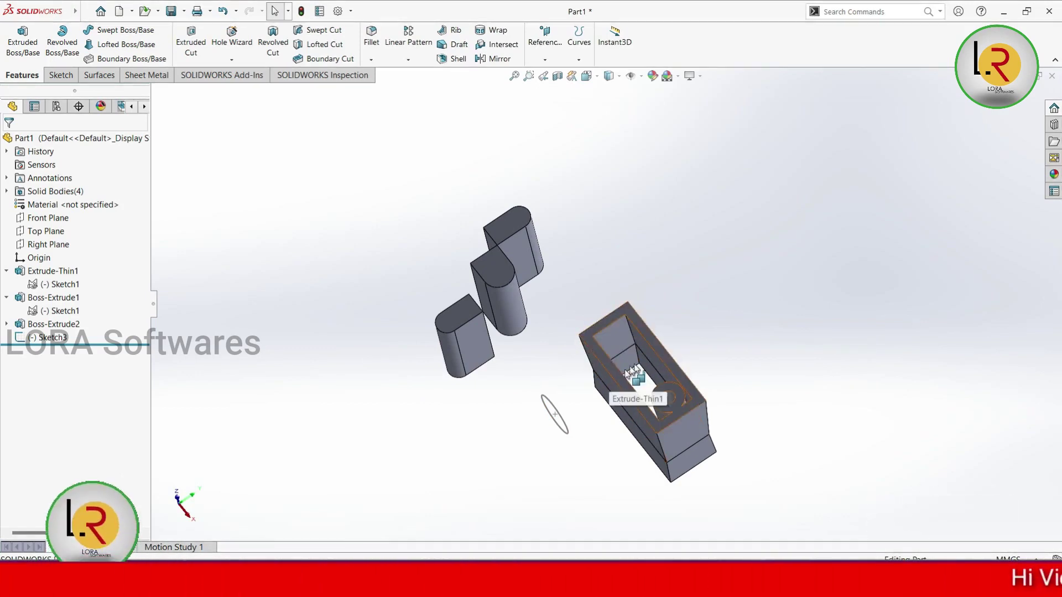
pyautogui.moveTo(616, 400); pyautogui.dragTo(654, 334, button='middle')
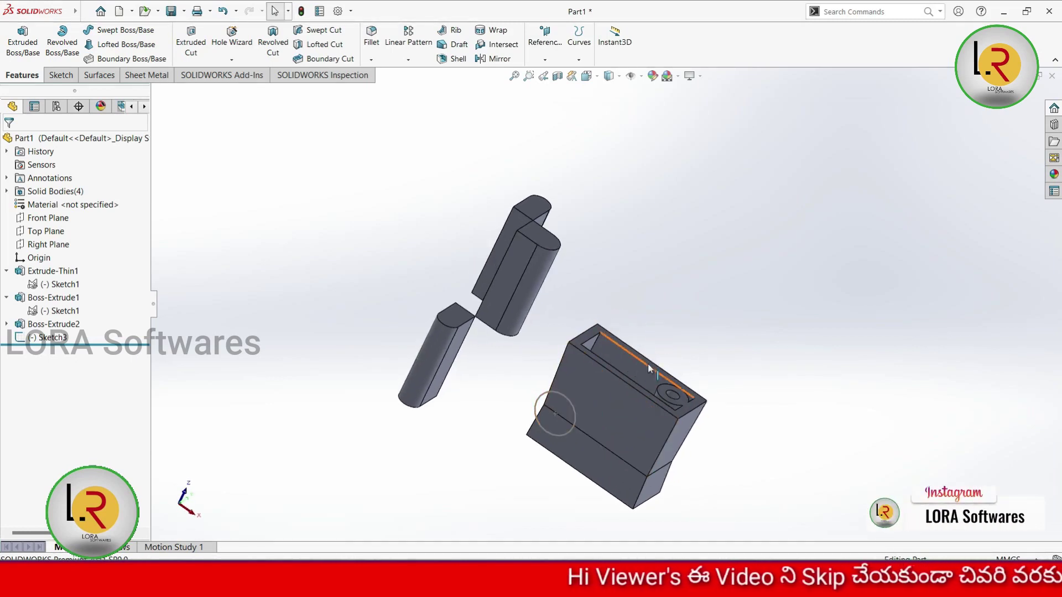
pyautogui.moveTo(585, 412); pyautogui.dragTo(624, 368, button='middle')
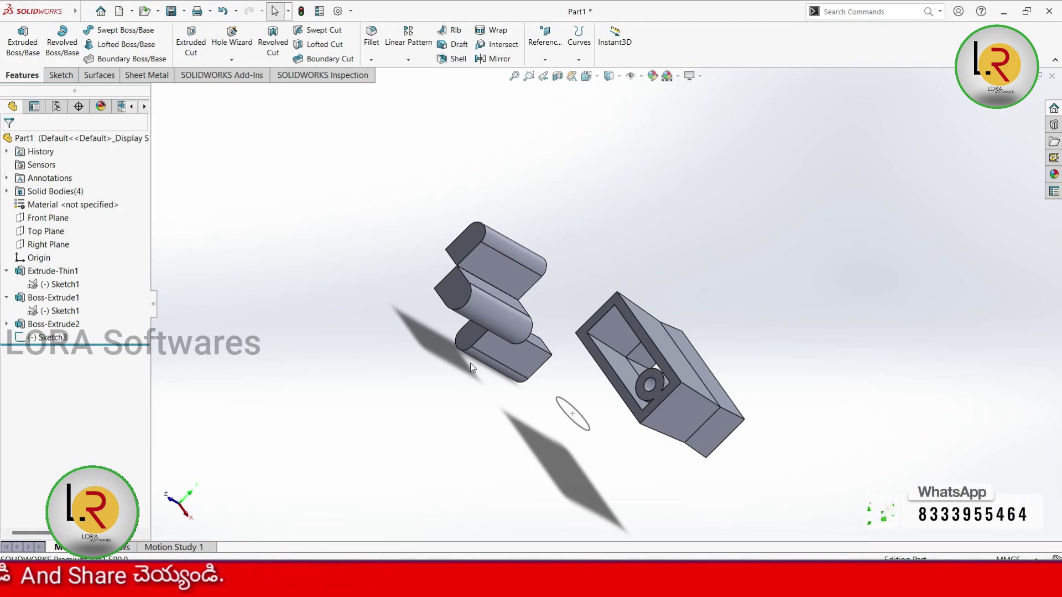
pyautogui.click(191, 44)
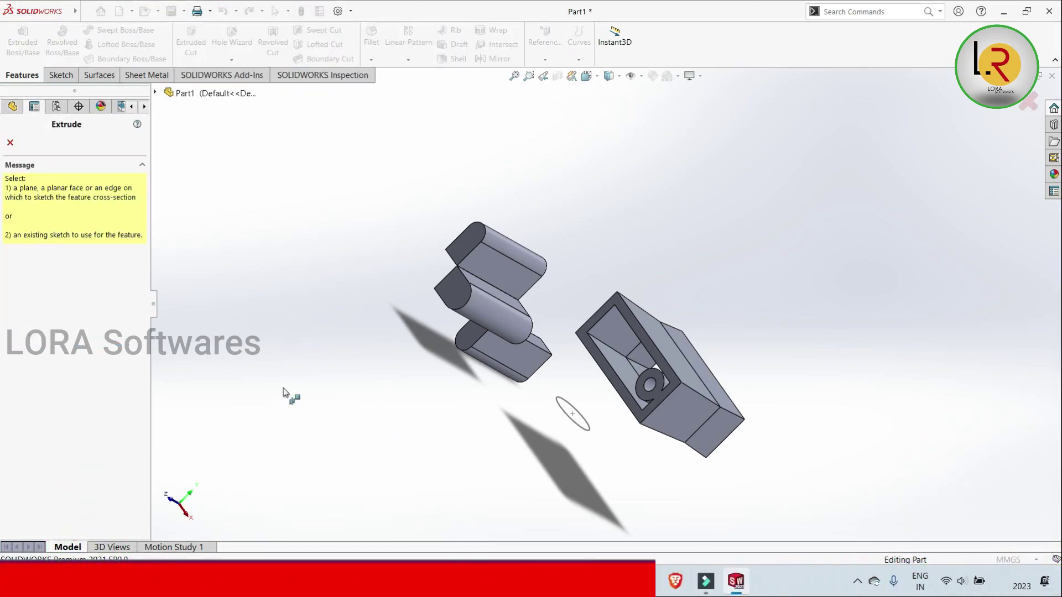
# Cut with Sketch3's circle set Through All and inspect it in Detailed Preview
pyautogui.click(568, 419)
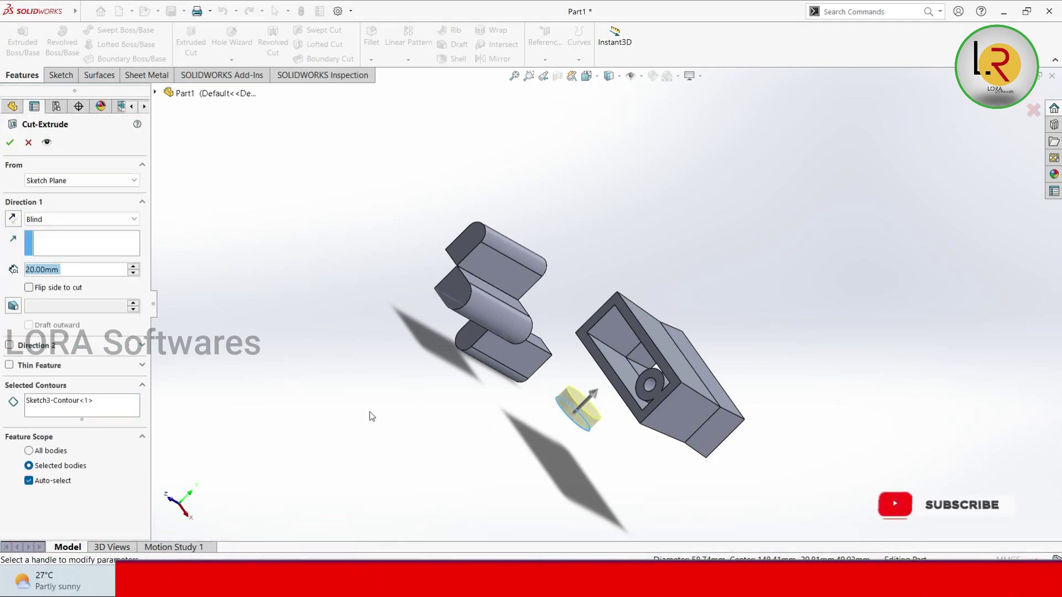
pyautogui.click(83, 219)
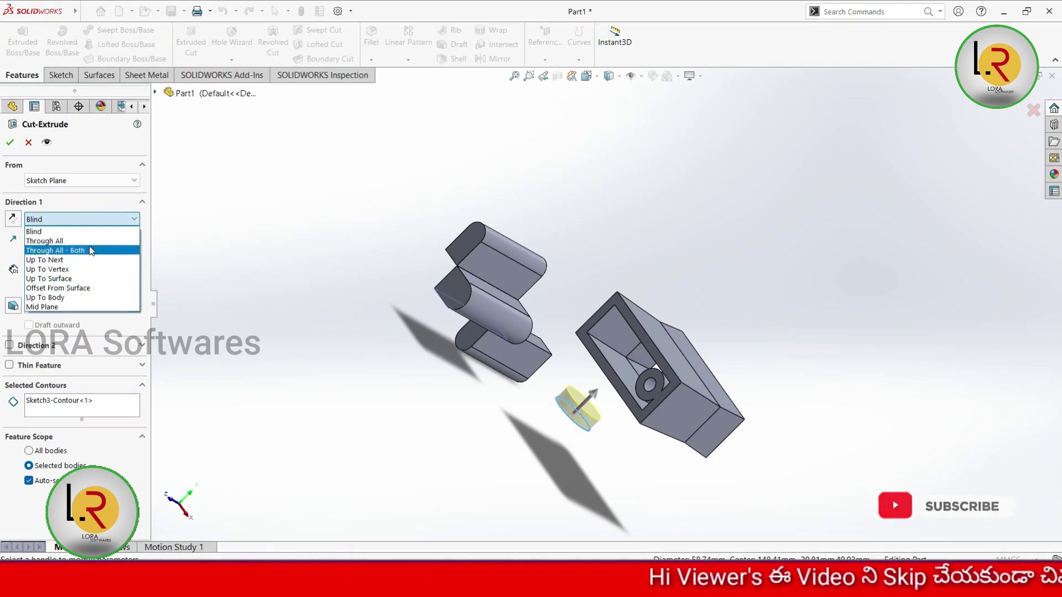
pyautogui.click(47, 241)
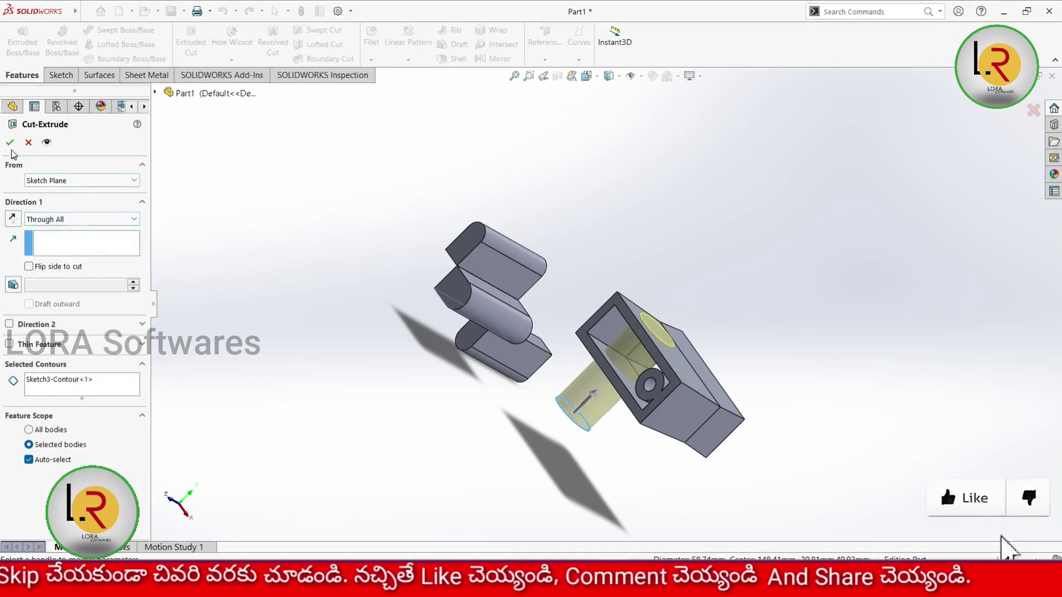
pyautogui.click(46, 142)
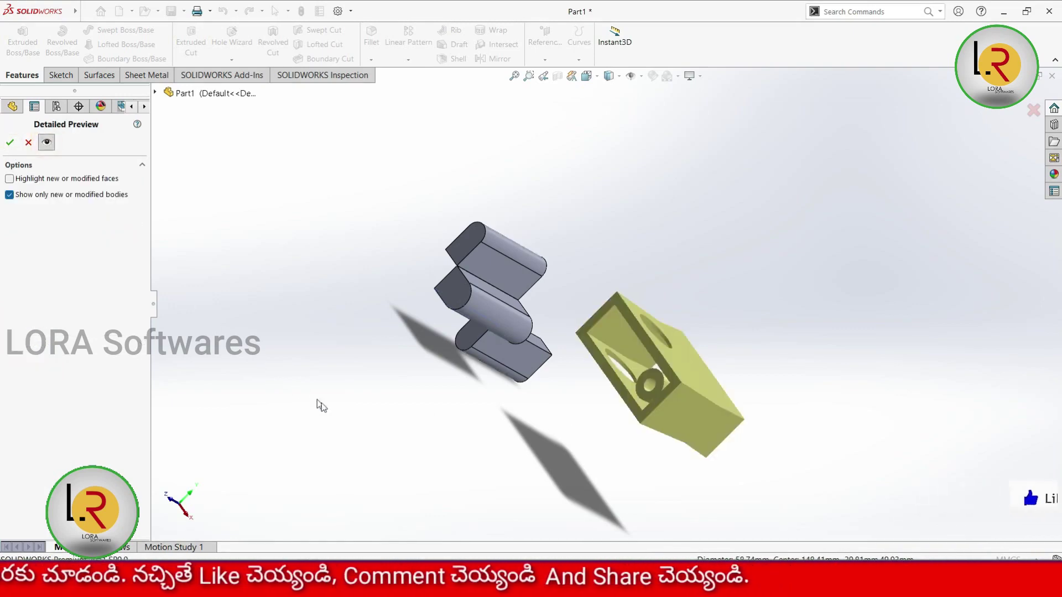
pyautogui.moveTo(324, 426)
pyautogui.mouseDown(button='middle')
pyautogui.moveTo(379, 452)
pyautogui.moveTo(361, 478)
pyautogui.mouseUp(button='middle')
pyautogui.click(47, 142)
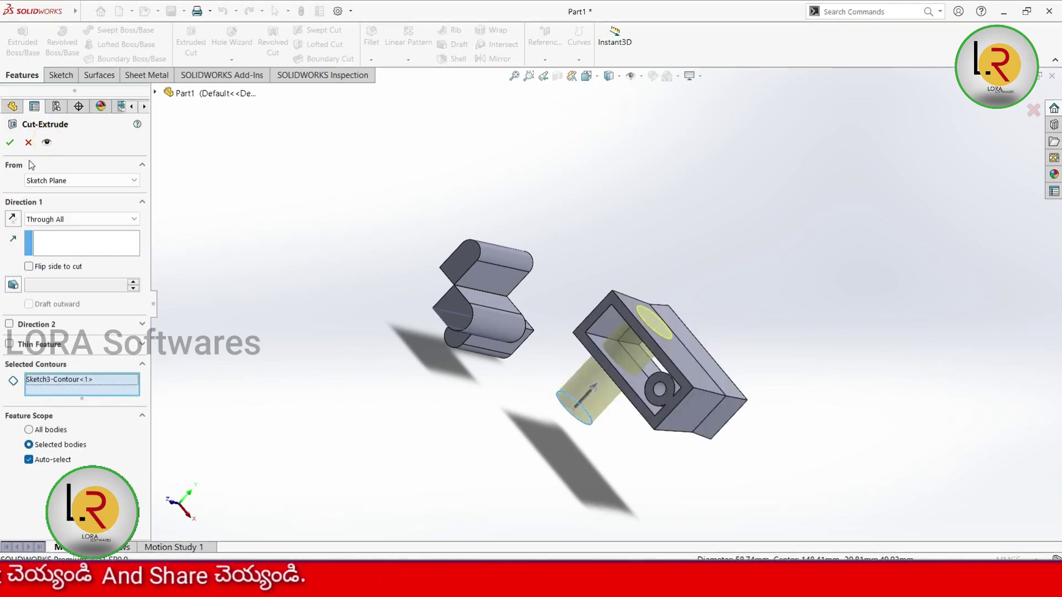
# Try Through All - Both and Through All, then set the cut to Blind 20 mm
pyautogui.click(79, 221)
pyautogui.click(86, 252)
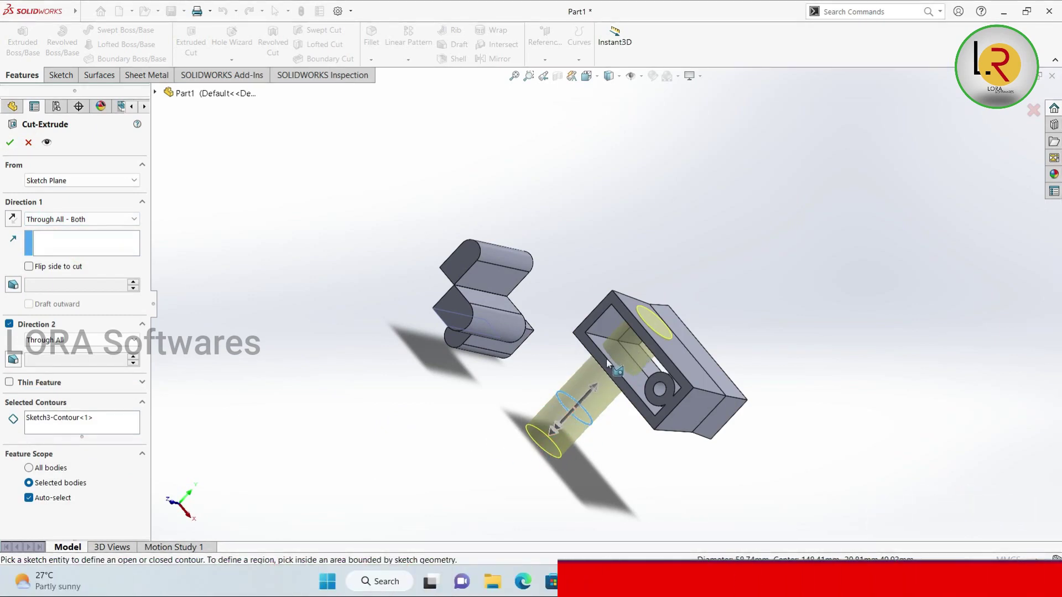
pyautogui.click(117, 220)
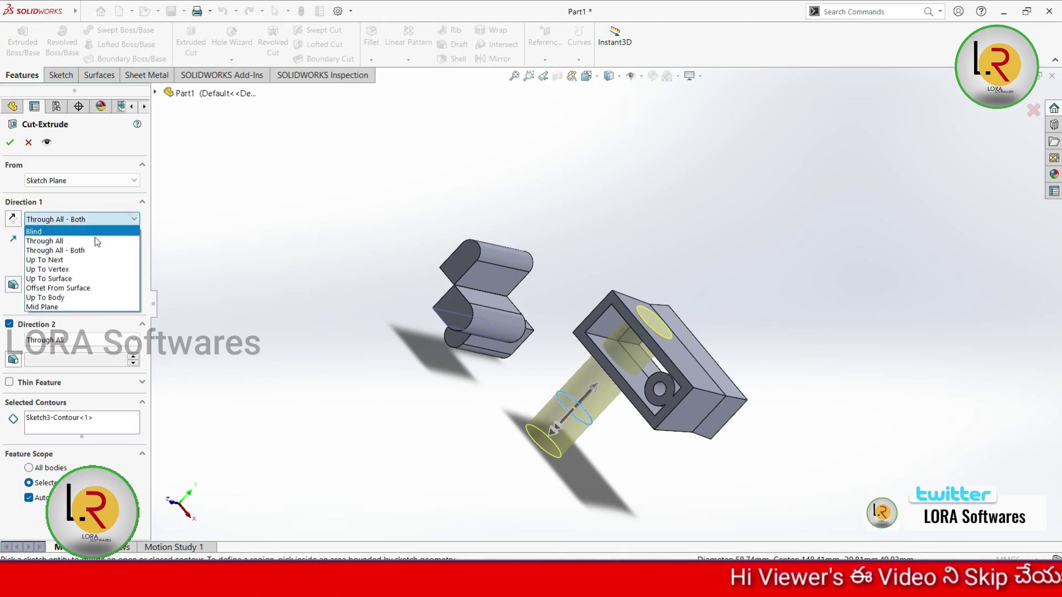
pyautogui.click(92, 242)
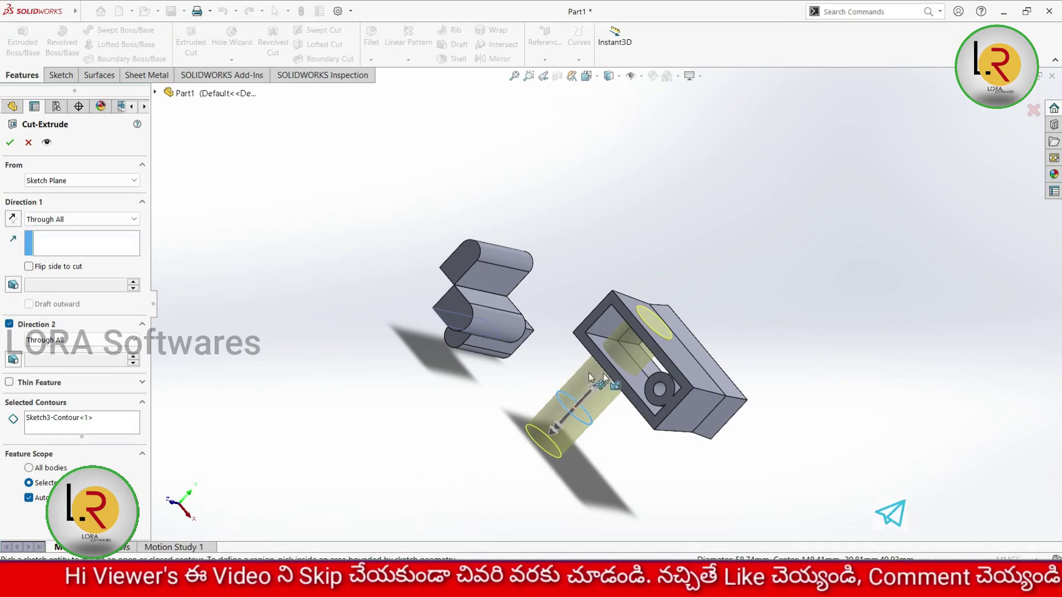
pyautogui.click(115, 221)
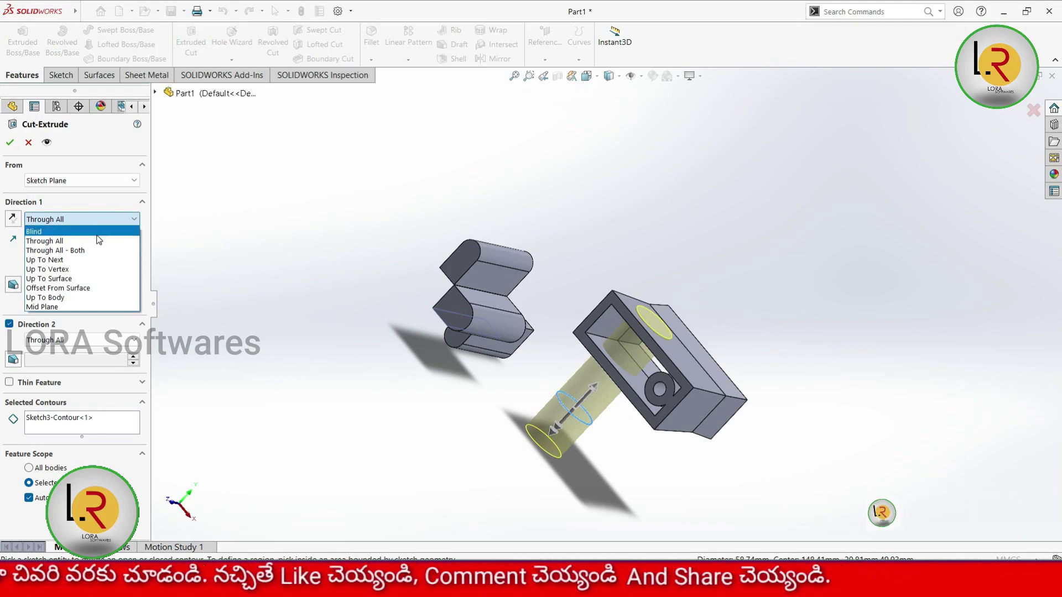
pyautogui.click(56, 231)
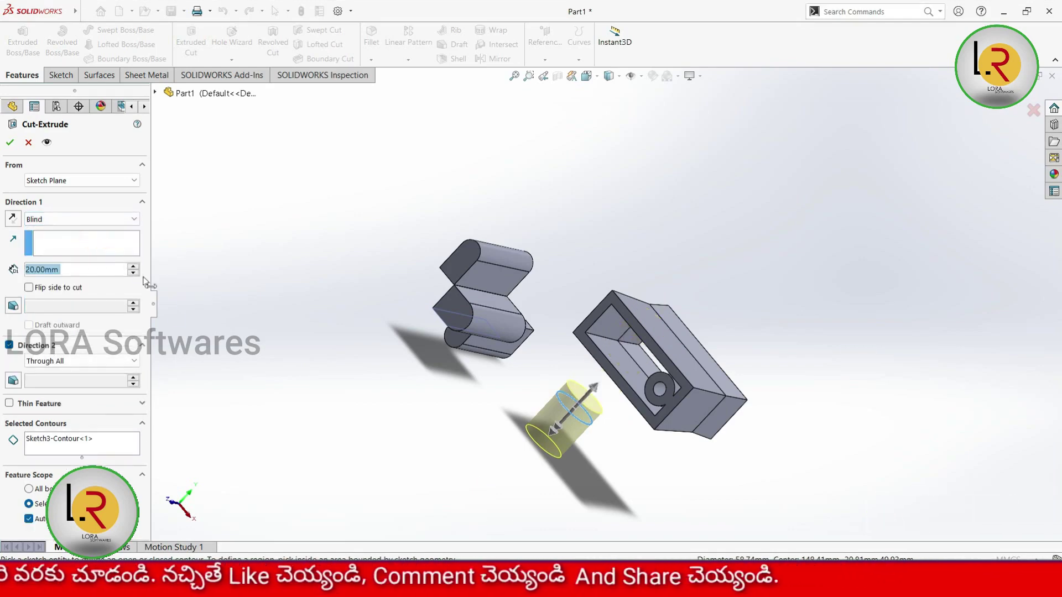
# Start the cut from a 110 mm offset, Blind 10 mm deep, with Direction 2 off
pyautogui.click(105, 183)
pyautogui.click(58, 221)
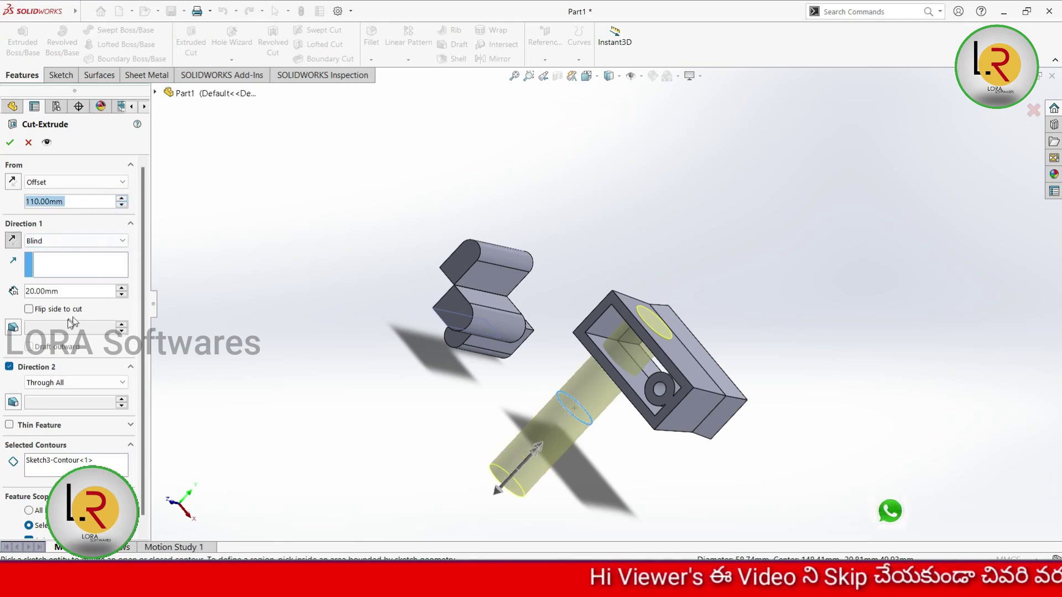
pyautogui.click(120, 290)
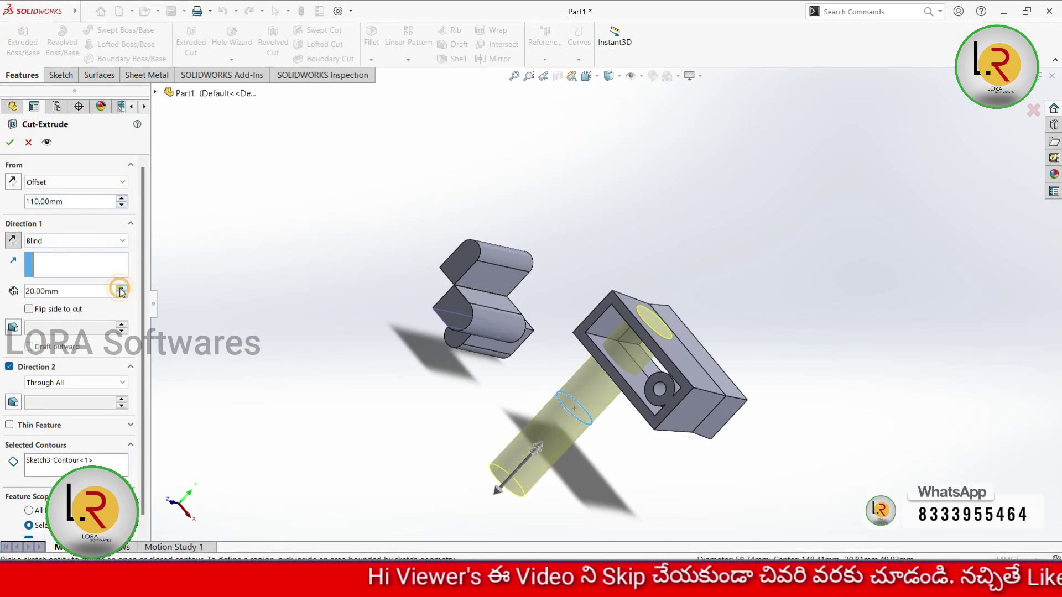
pyautogui.click(120, 288)
pyautogui.click(120, 288)
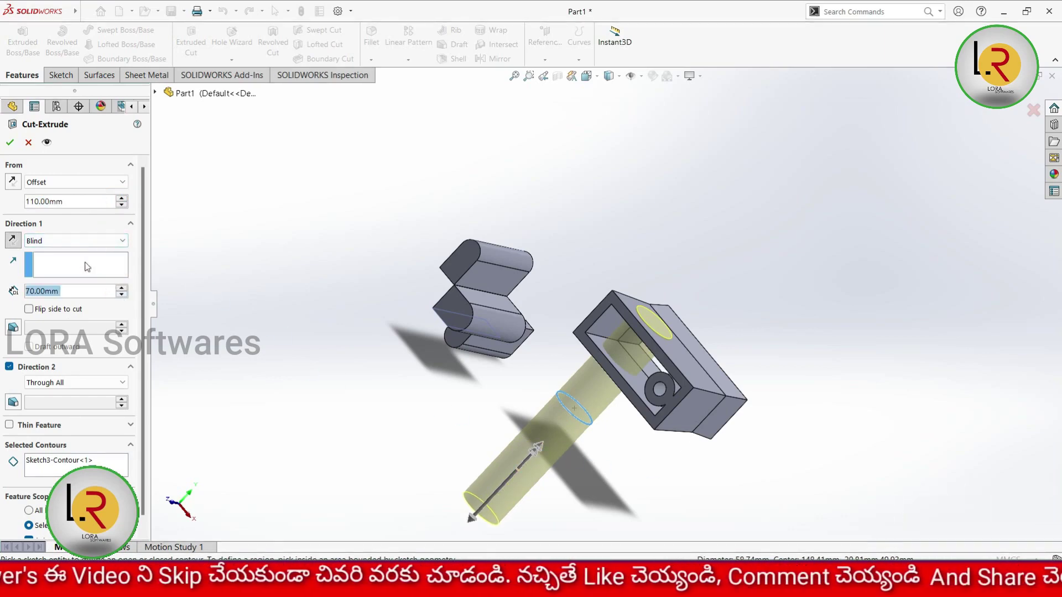
pyautogui.click(122, 296)
pyautogui.click(123, 296)
pyautogui.click(122, 296)
pyautogui.click(122, 296)
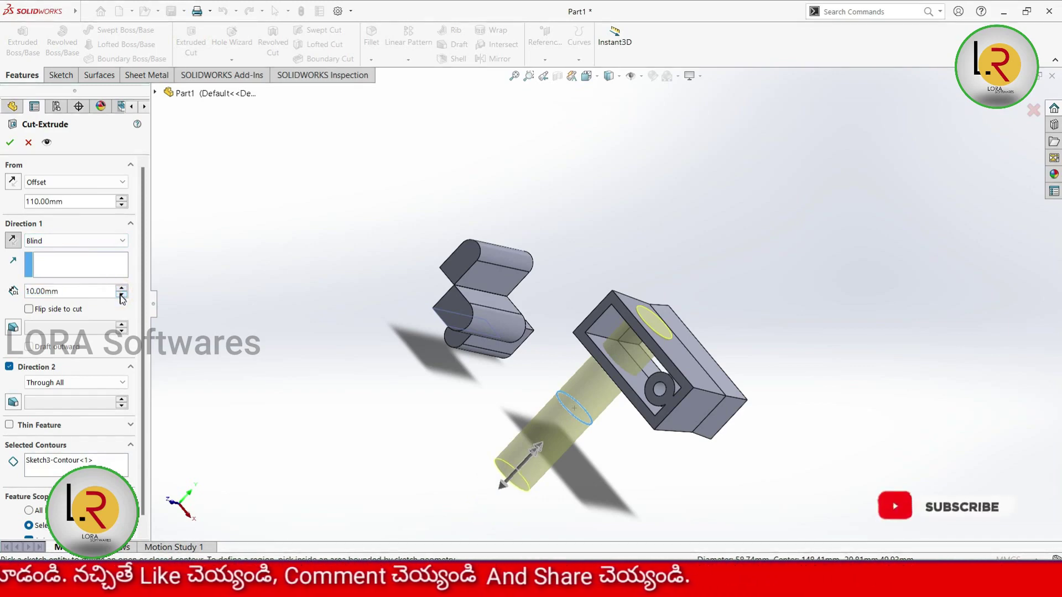
pyautogui.click(122, 296)
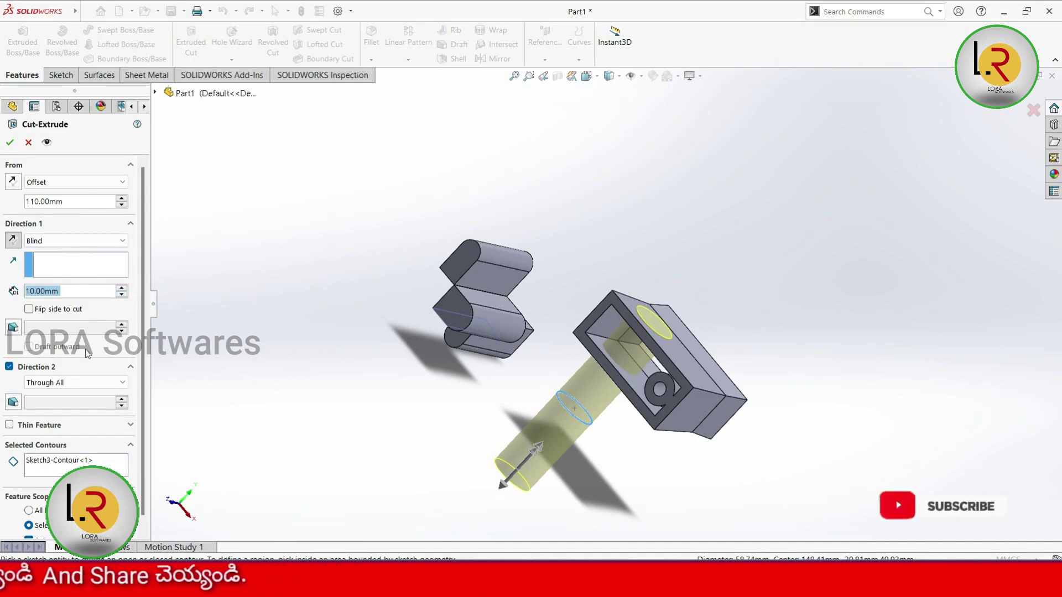
pyautogui.click(10, 368)
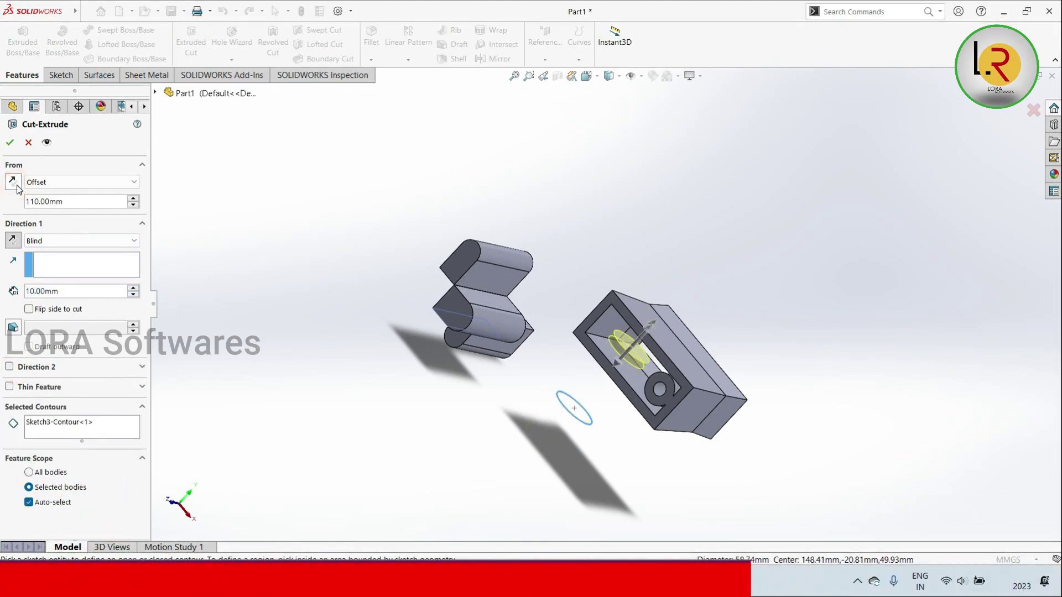
pyautogui.moveTo(586, 422); pyautogui.dragTo(606, 398, button='middle')
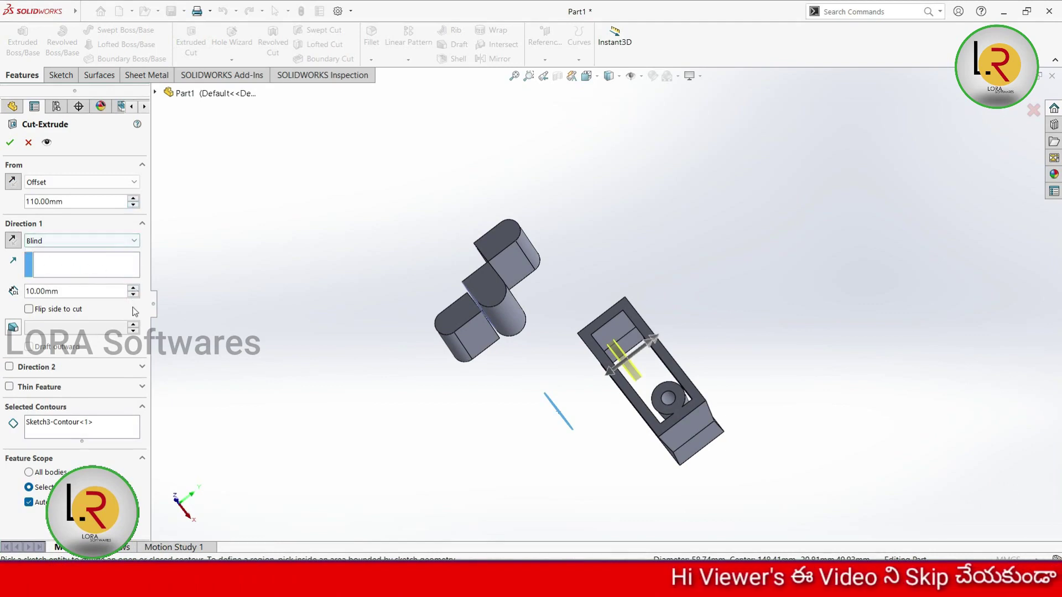
# Lower the cut's start offset to 90 mm and check it in Detailed Preview
pyautogui.click(133, 205)
pyautogui.click(133, 205)
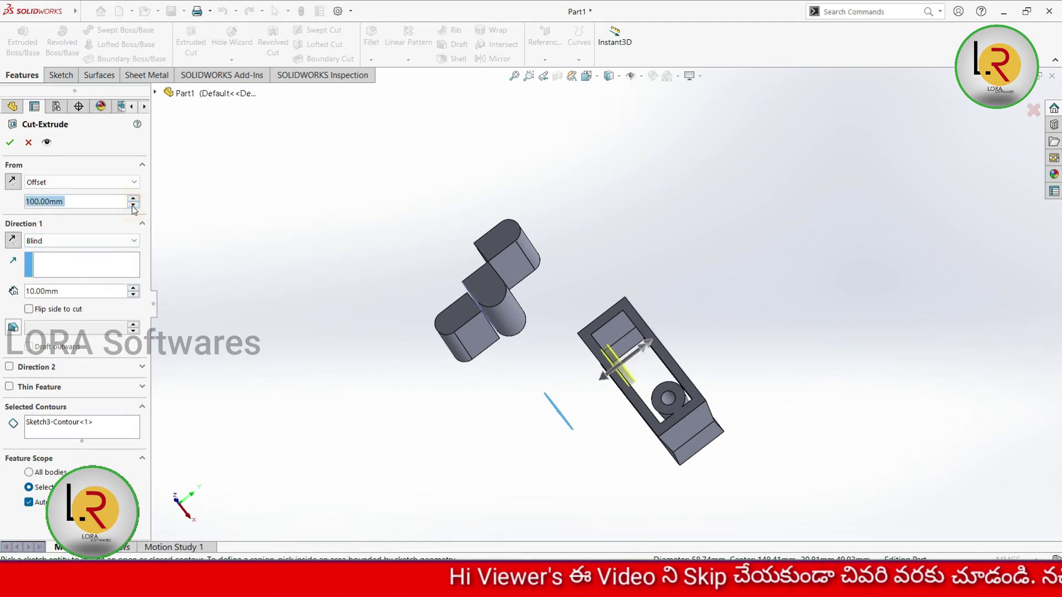
pyautogui.moveTo(391, 344)
pyautogui.mouseDown(button='middle')
pyautogui.moveTo(438, 423)
pyautogui.moveTo(475, 350)
pyautogui.moveTo(417, 422)
pyautogui.moveTo(417, 503)
pyautogui.mouseUp(button='middle')
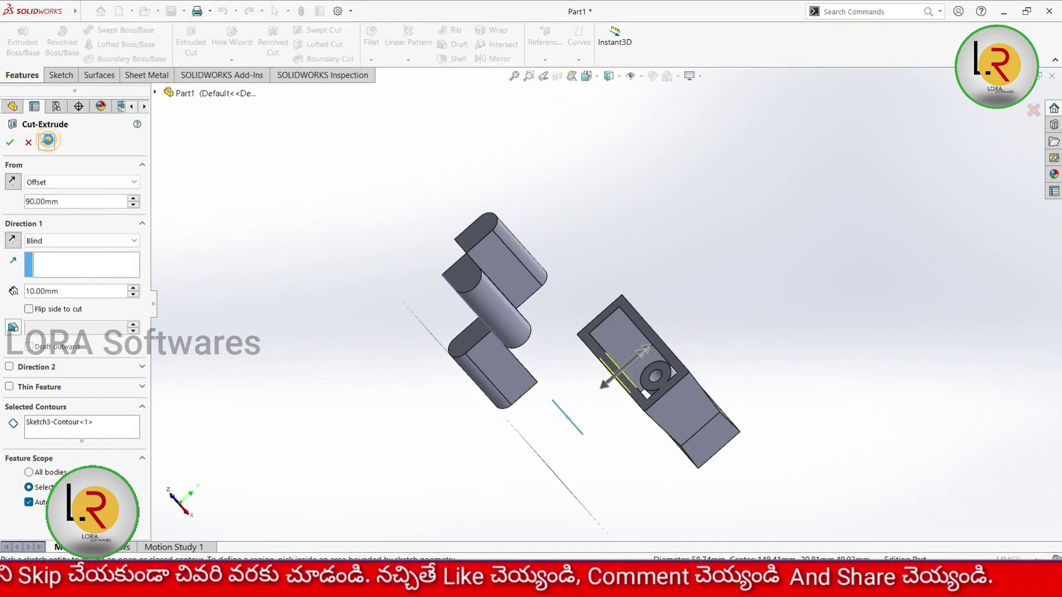
pyautogui.click(46, 142)
pyautogui.moveTo(397, 382)
pyautogui.mouseDown(button='middle')
pyautogui.moveTo(497, 502)
pyautogui.moveTo(486, 515)
pyautogui.moveTo(571, 294)
pyautogui.moveTo(472, 334)
pyautogui.mouseUp(button='middle')
pyautogui.click(49, 143)
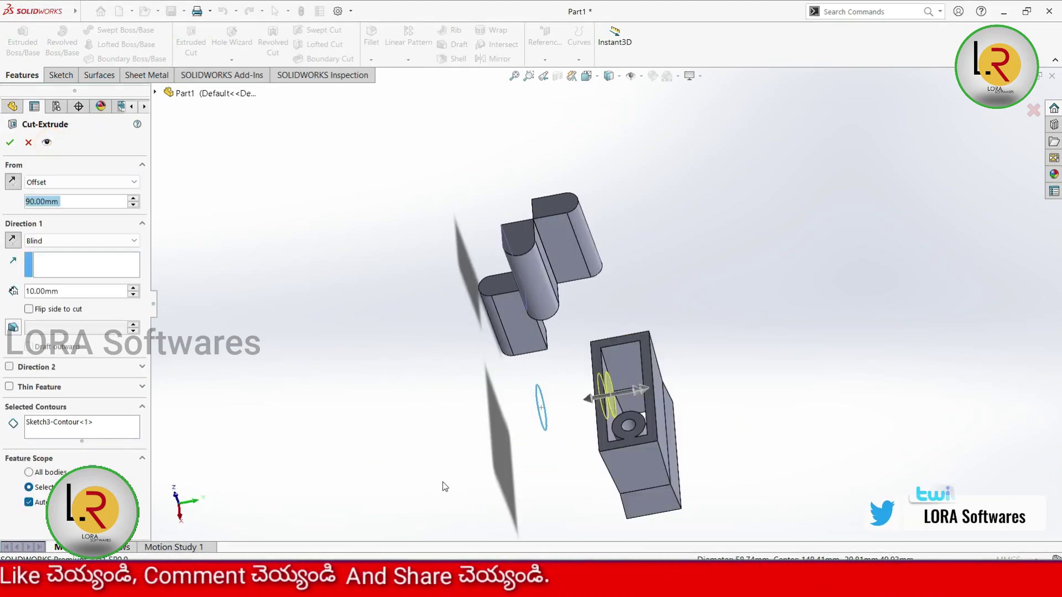
pyautogui.moveTo(441, 484); pyautogui.dragTo(474, 474, button='middle')
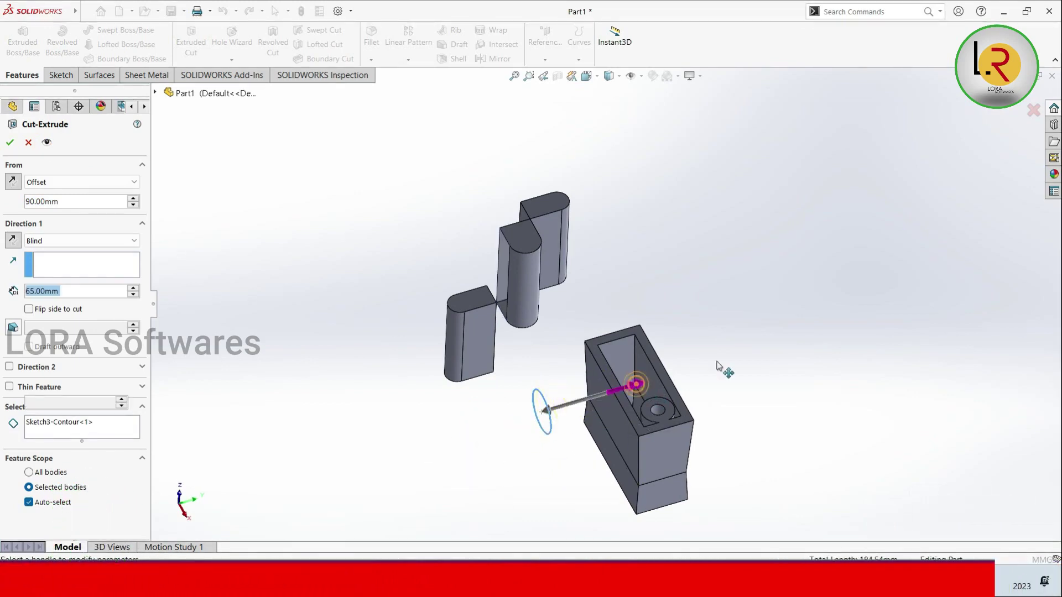
# Finish the cut at 28 mm Blind in one direction only, creating Cut-Extrude1
pyautogui.moveTo(674, 379); pyautogui.dragTo(620, 397)
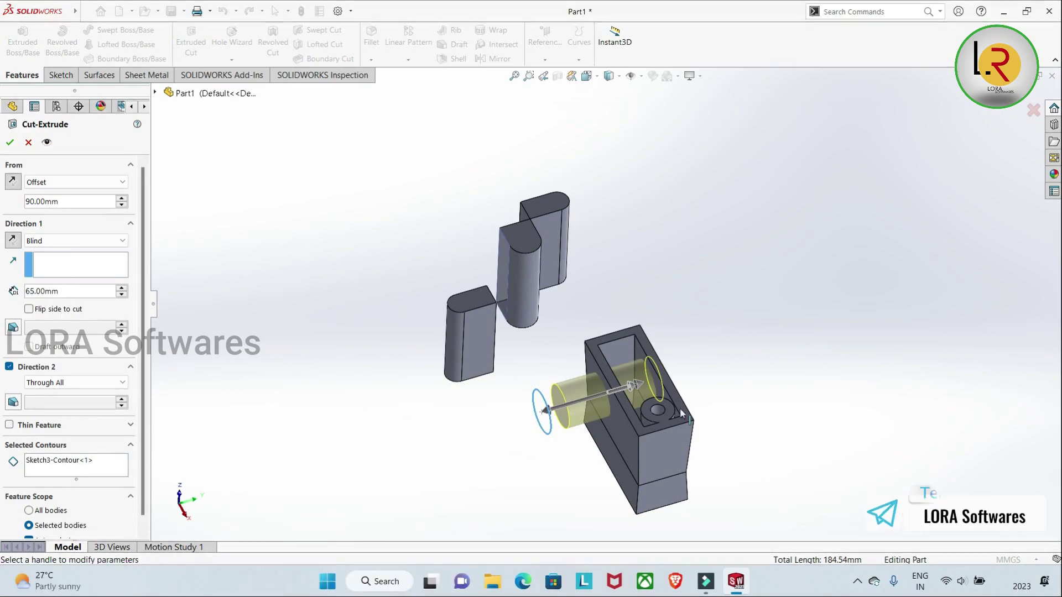
pyautogui.click(546, 412)
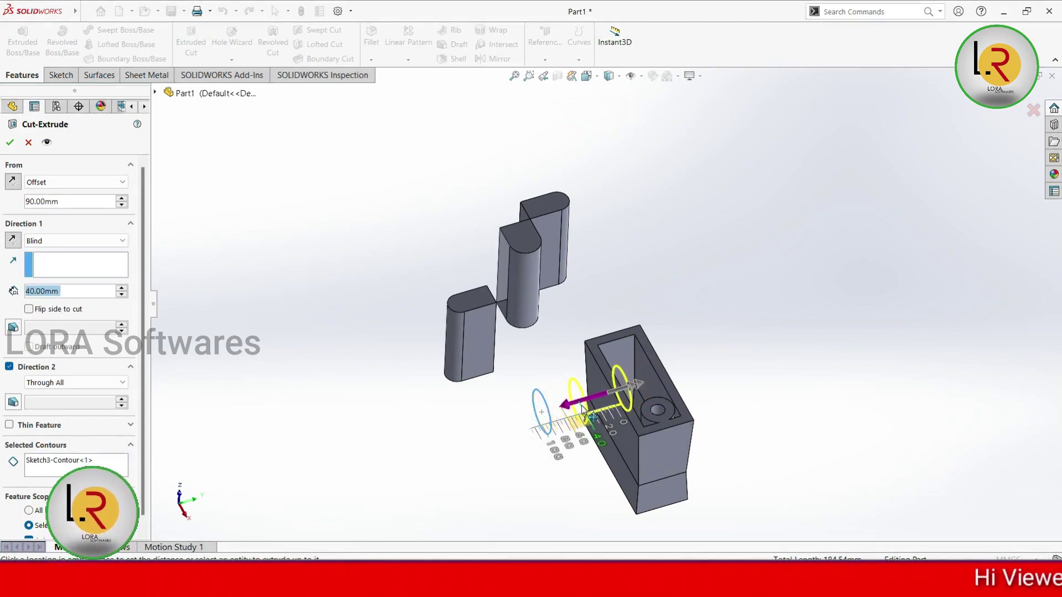
pyautogui.moveTo(759, 383); pyautogui.dragTo(688, 399, button='middle')
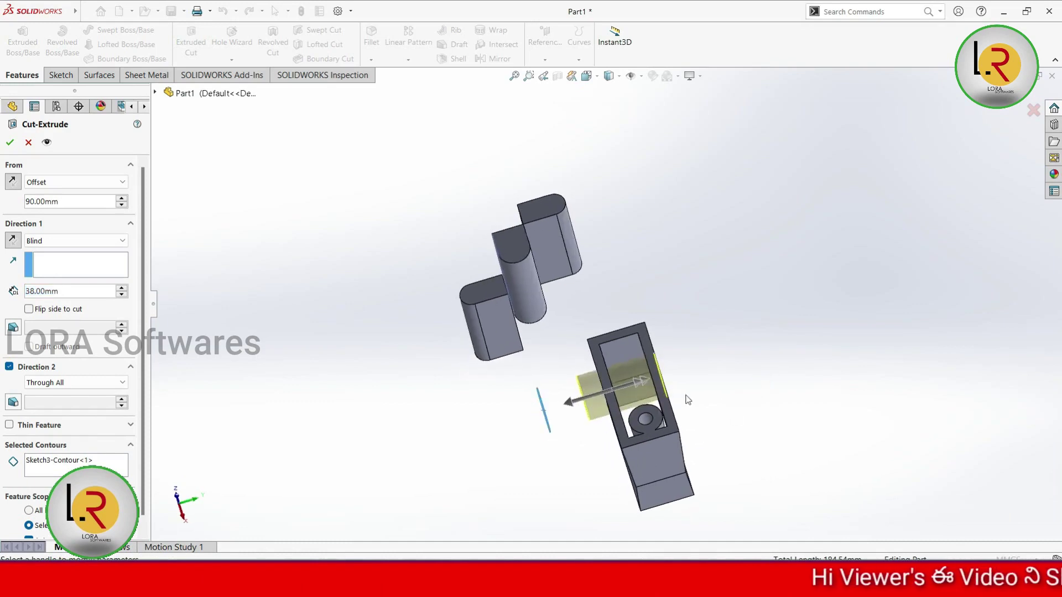
pyautogui.click(640, 387)
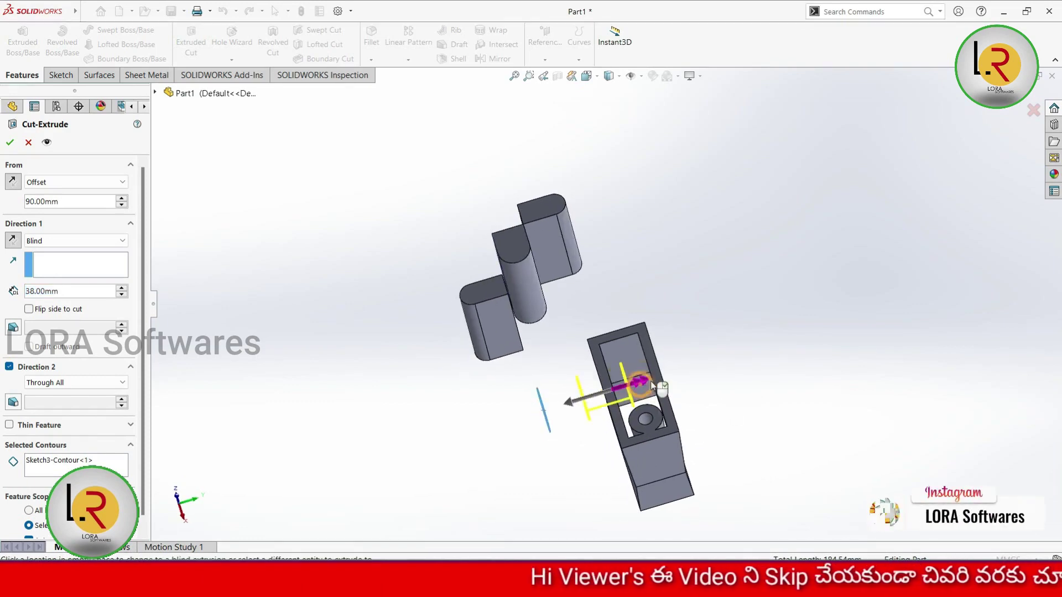
pyautogui.moveTo(684, 355); pyautogui.dragTo(704, 434, button='middle')
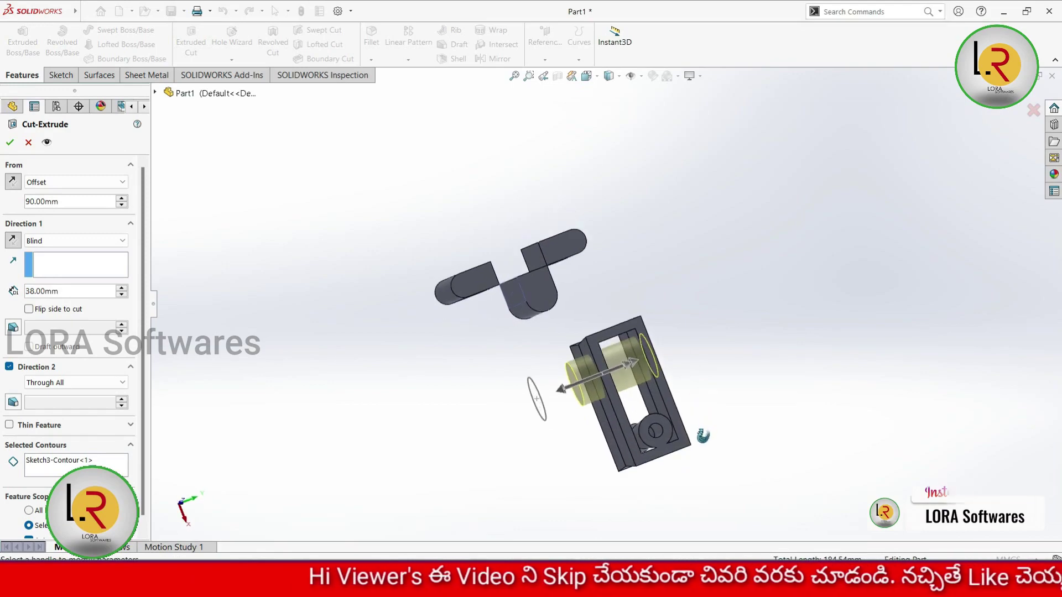
pyautogui.click(642, 357)
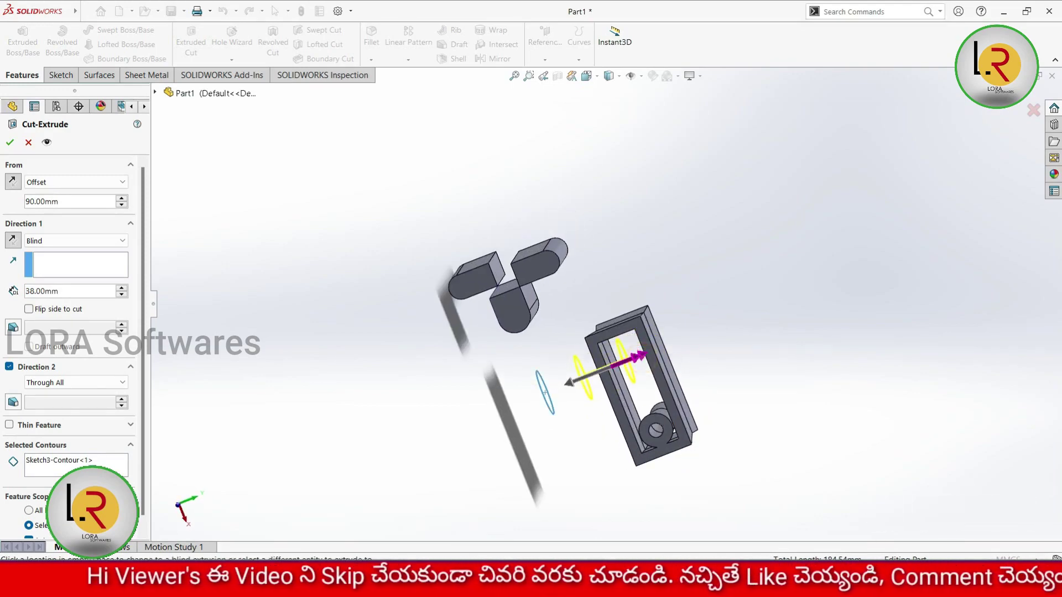
pyautogui.click(646, 358)
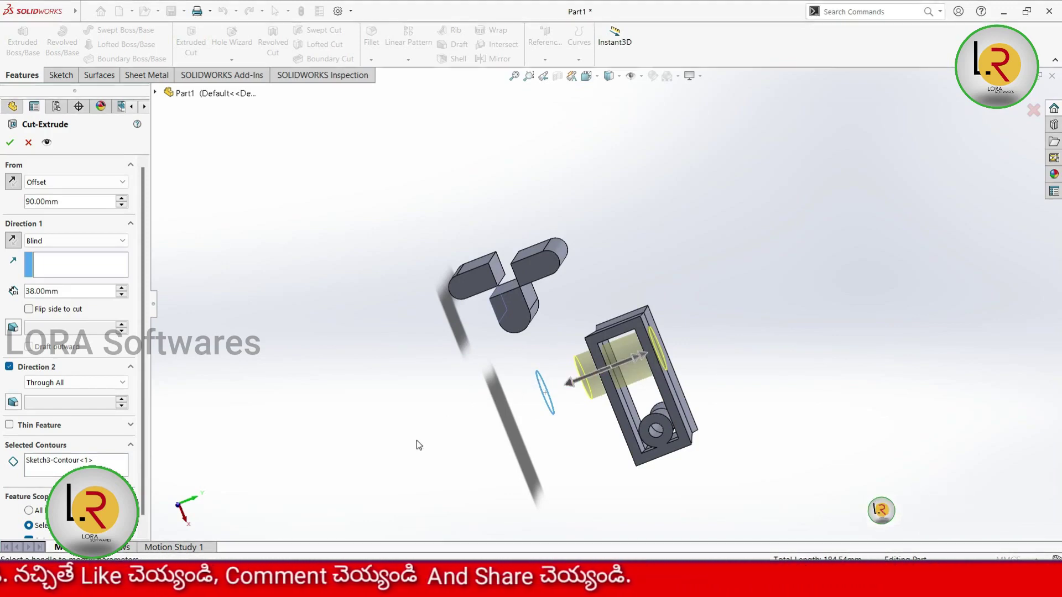
pyautogui.moveTo(417, 443); pyautogui.dragTo(410, 359, button='middle')
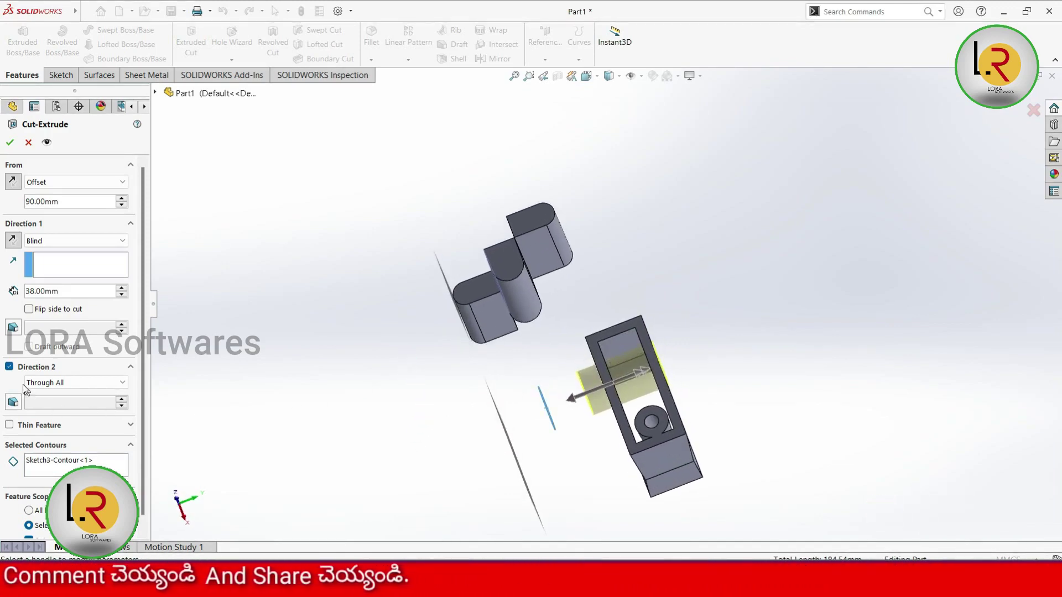
pyautogui.click(10, 367)
pyautogui.moveTo(413, 473)
pyautogui.mouseDown(button='middle')
pyautogui.moveTo(429, 493)
pyautogui.moveTo(408, 500)
pyautogui.moveTo(425, 482)
pyautogui.mouseUp(button='middle')
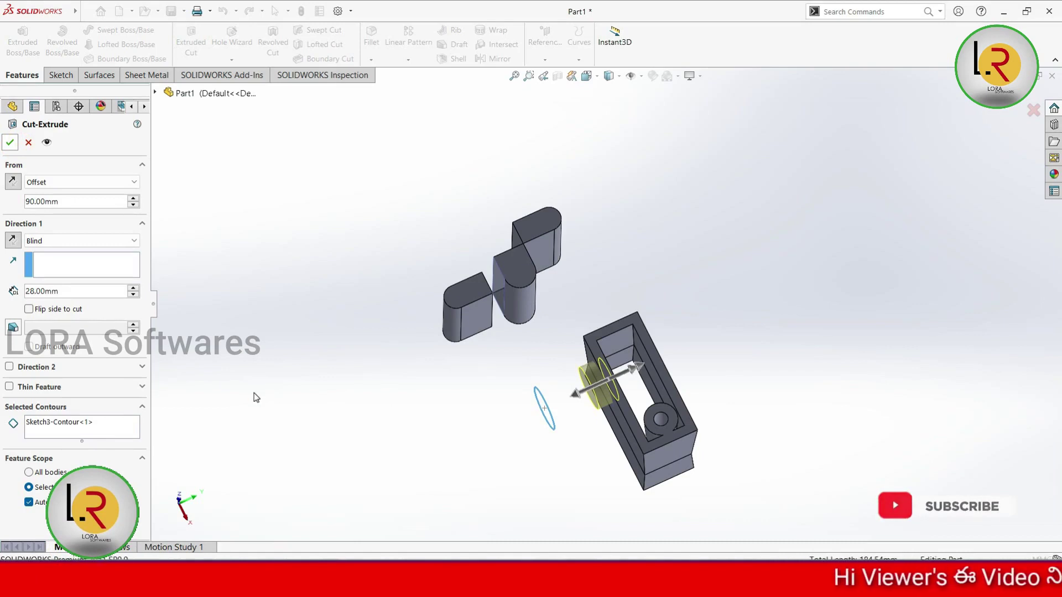
pyautogui.press('Return')
# Select Sketch3 and start a Boss-Extrude previewing a 28 mm Blind cylinder
pyautogui.moveTo(438, 459); pyautogui.dragTo(273, 300, button='middle')
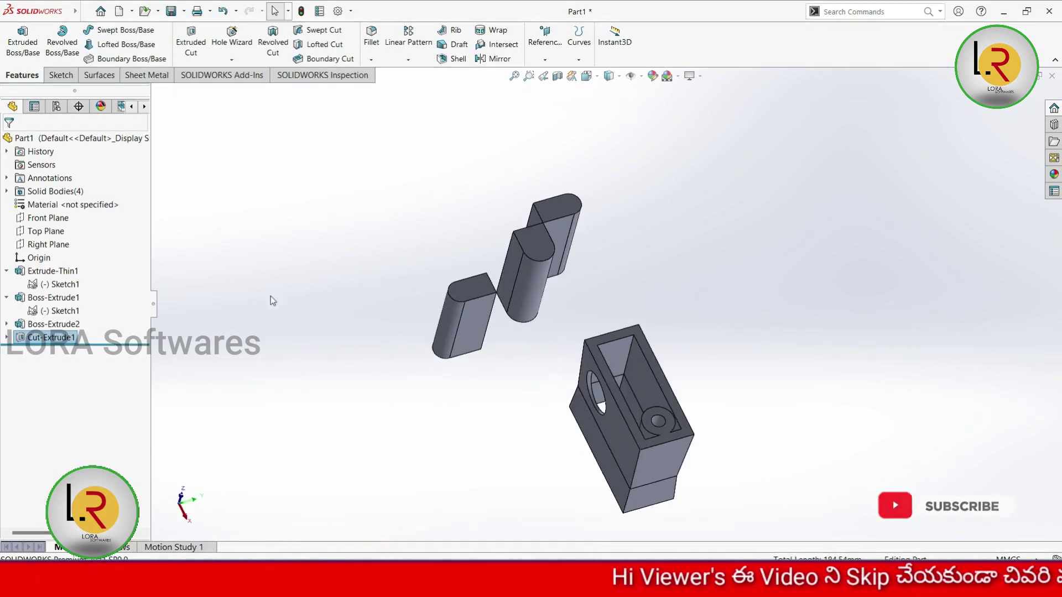
pyautogui.moveTo(74, 11)
pyautogui.click(44, 62)
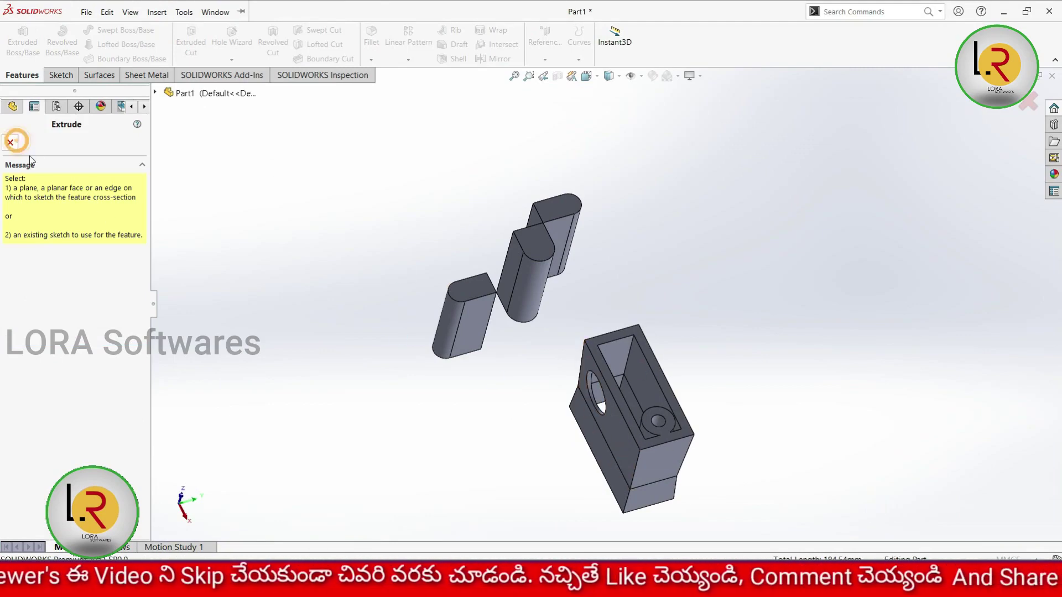
pyautogui.click(10, 142)
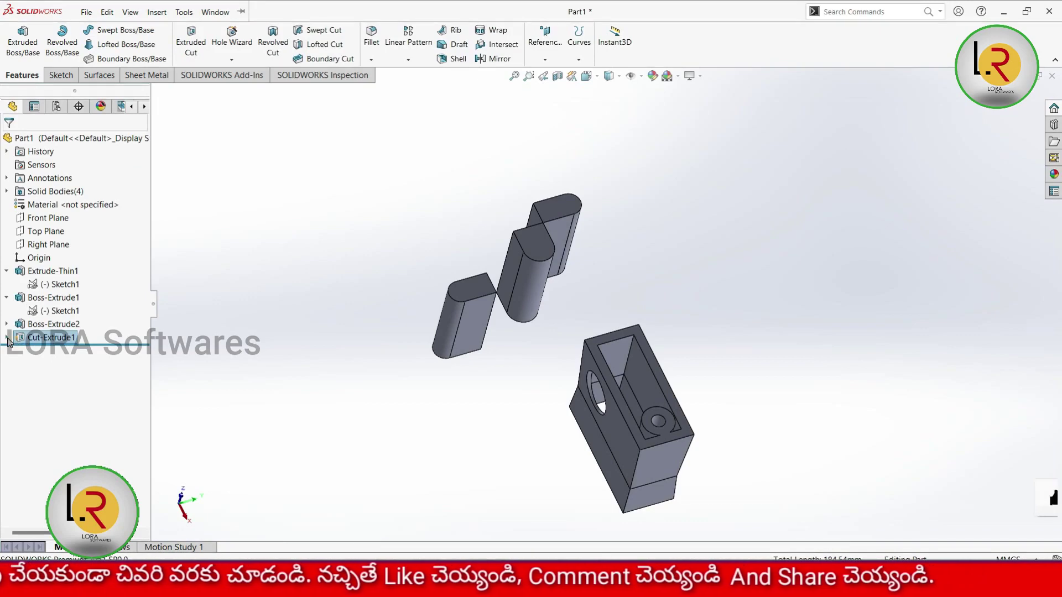
pyautogui.click(76, 354)
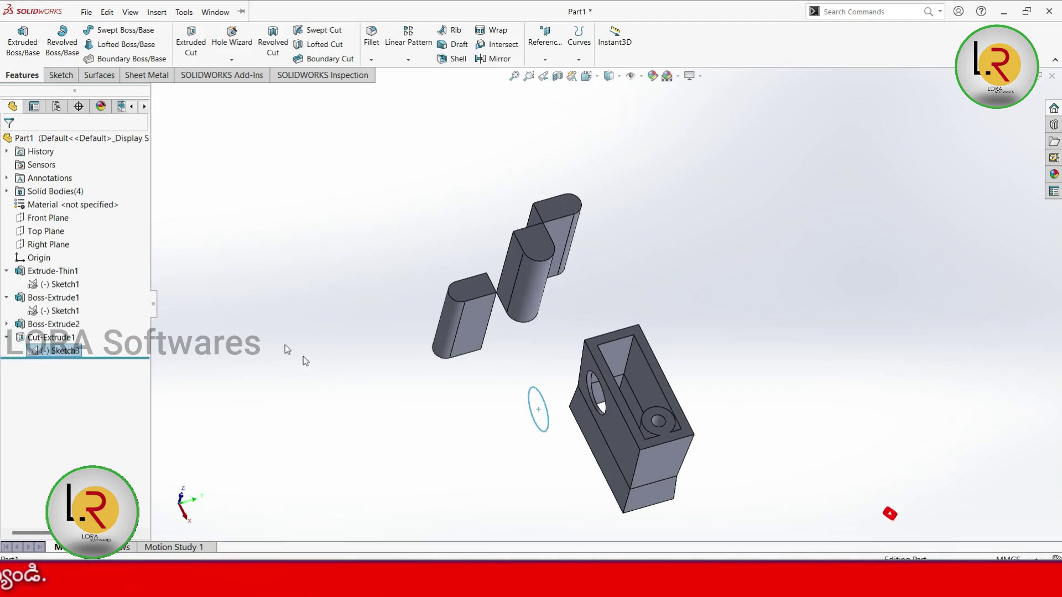
pyautogui.click(22, 39)
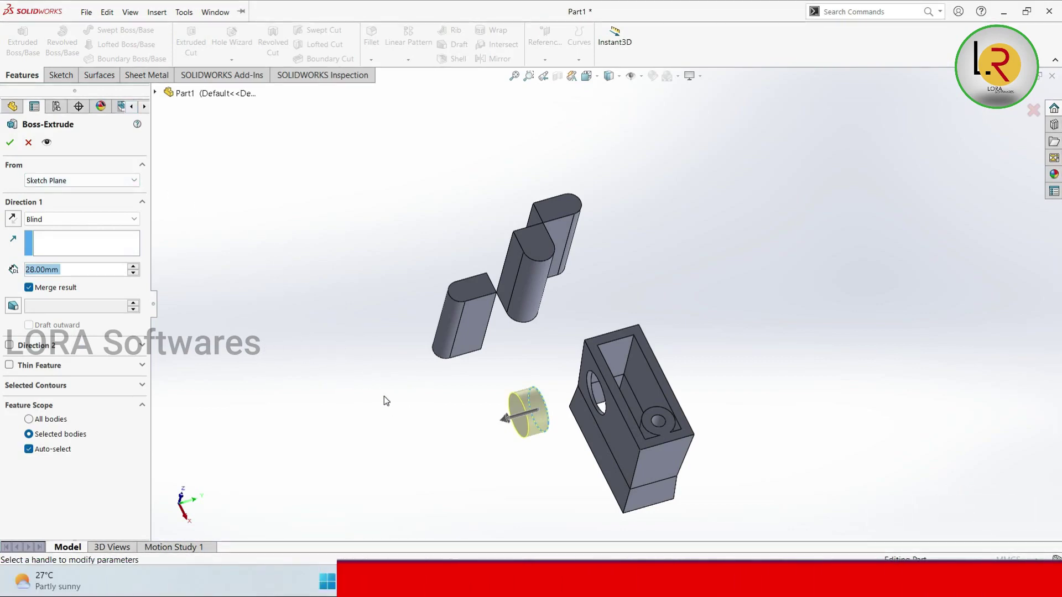
# Review the boss's end and start options, keep Blind and Sketch Plane, then cancel it
pyautogui.moveTo(376, 416); pyautogui.dragTo(363, 457, button='middle')
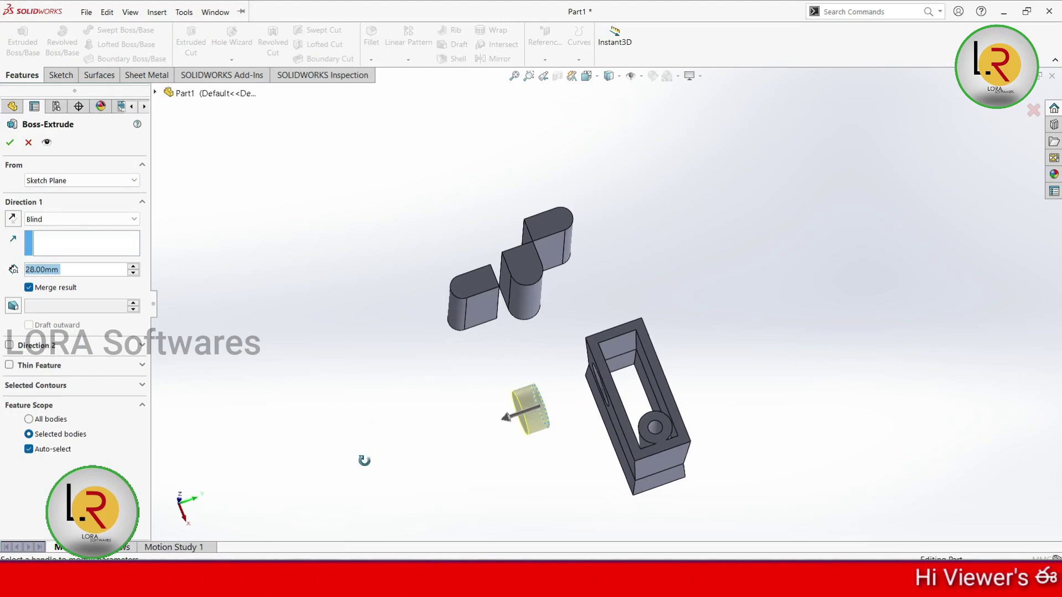
pyautogui.click(81, 223)
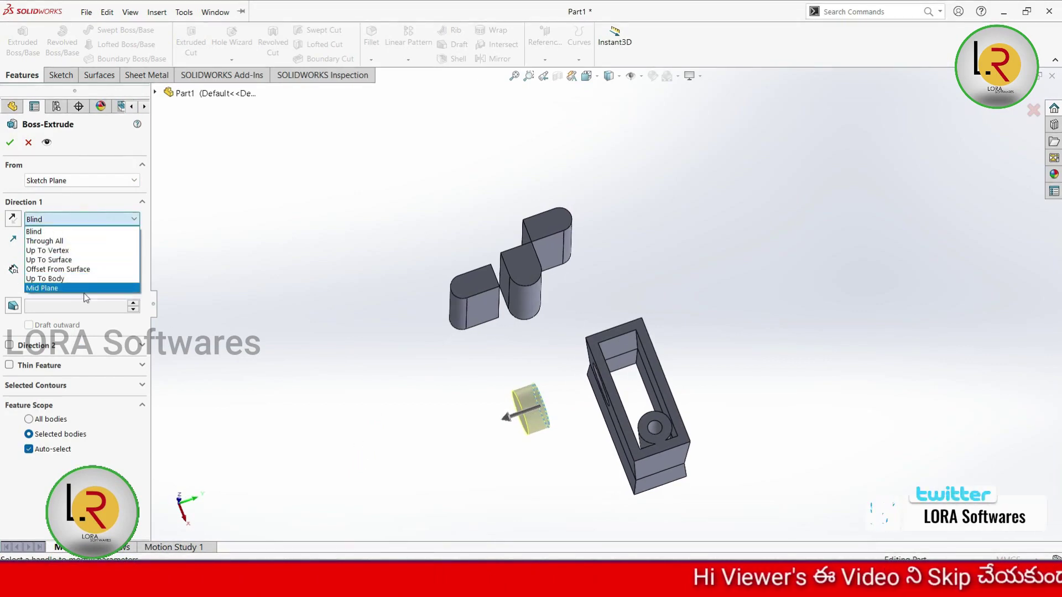
pyautogui.click(95, 187)
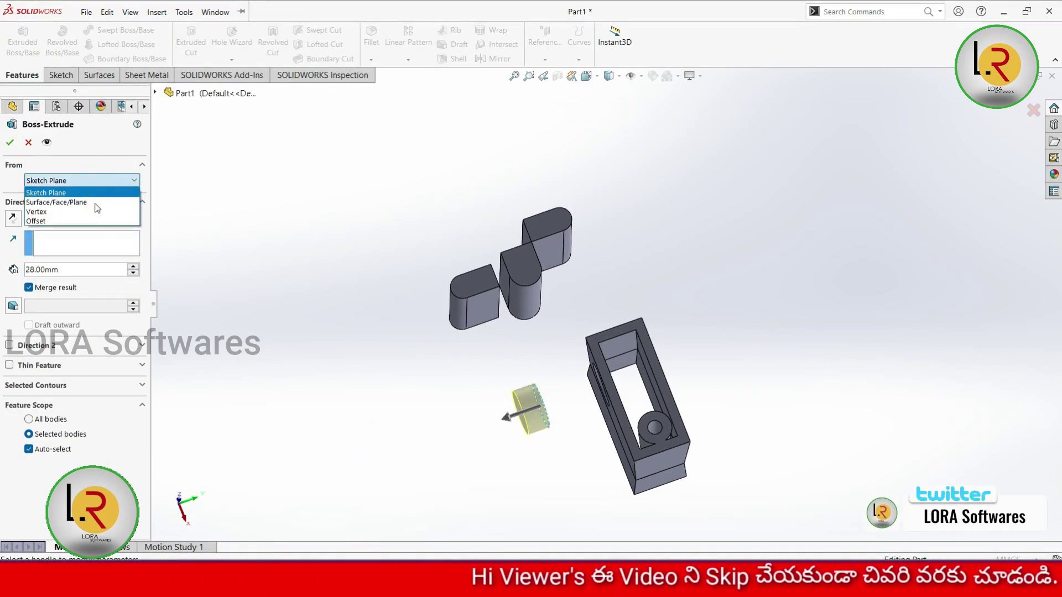
pyautogui.click(239, 219)
pyautogui.click(26, 142)
# Start a Cut-Extrude on the circle sketch set to Mid Plane at 28 mm
pyautogui.click(191, 42)
pyautogui.click(83, 219)
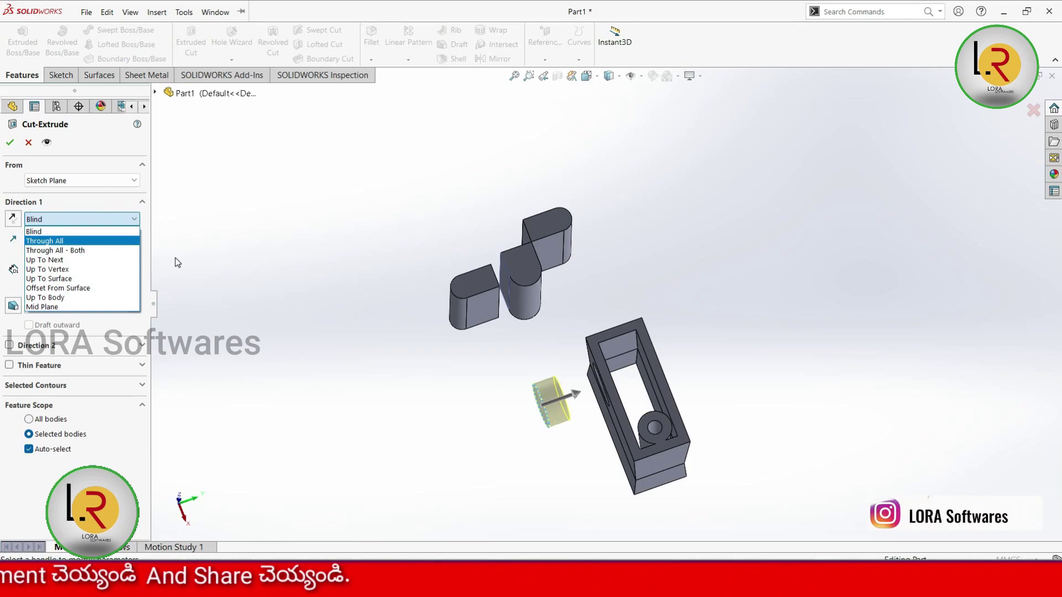
pyautogui.click(60, 308)
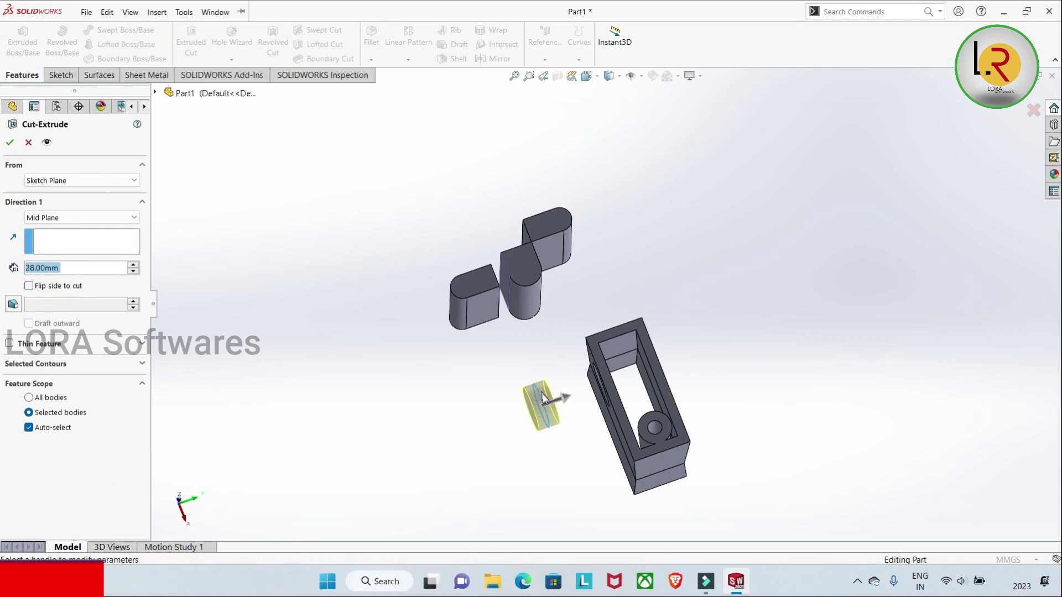
pyautogui.click(135, 219)
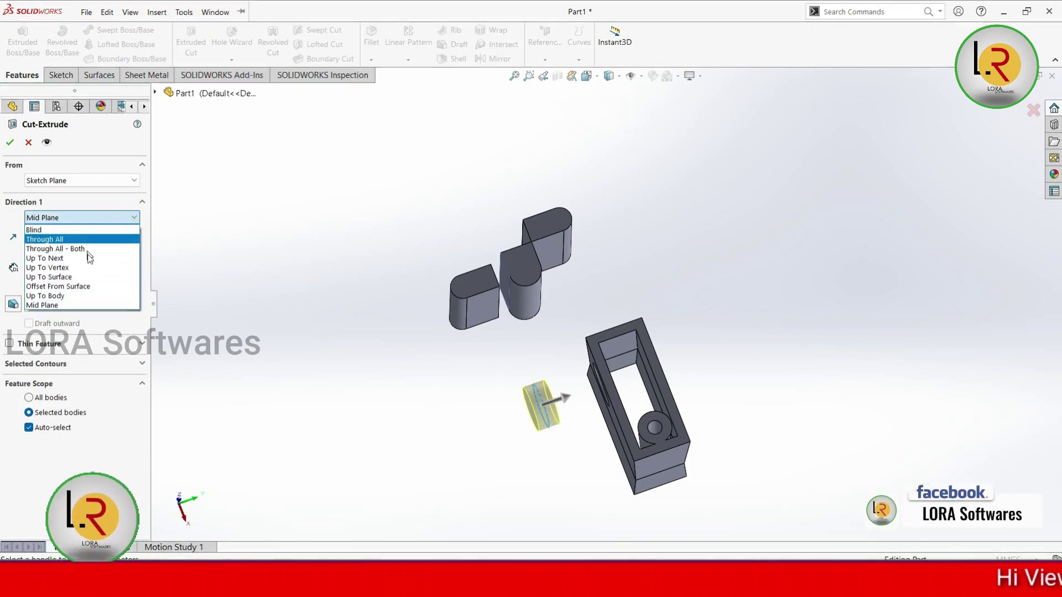
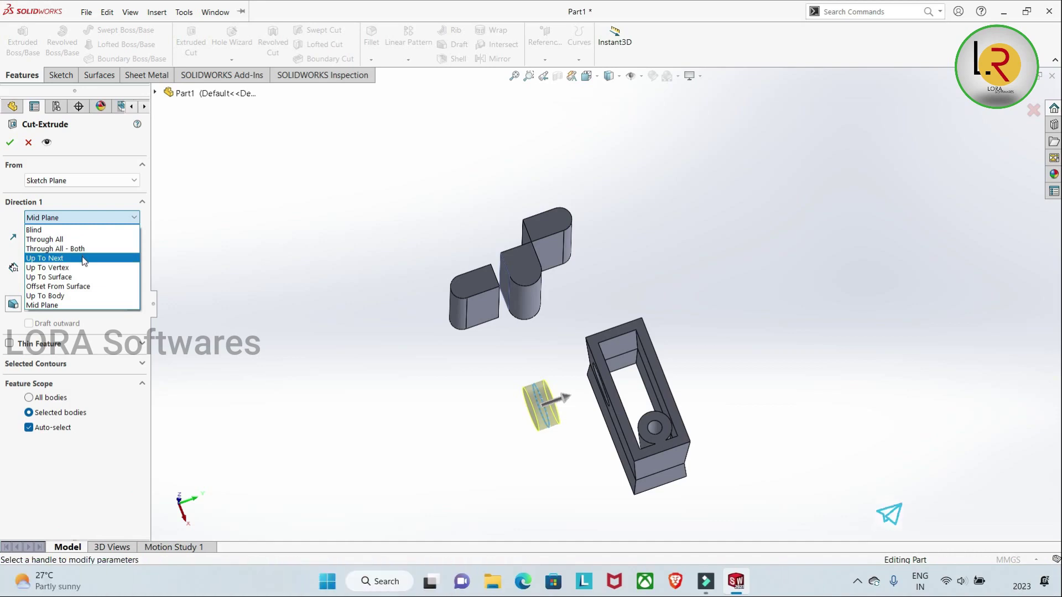
# Change the circular cut's Direction 1 end condition from Mid Plane to Up To Next
pyautogui.click(84, 258)
pyautogui.moveTo(426, 281); pyautogui.dragTo(525, 373, button='middle')
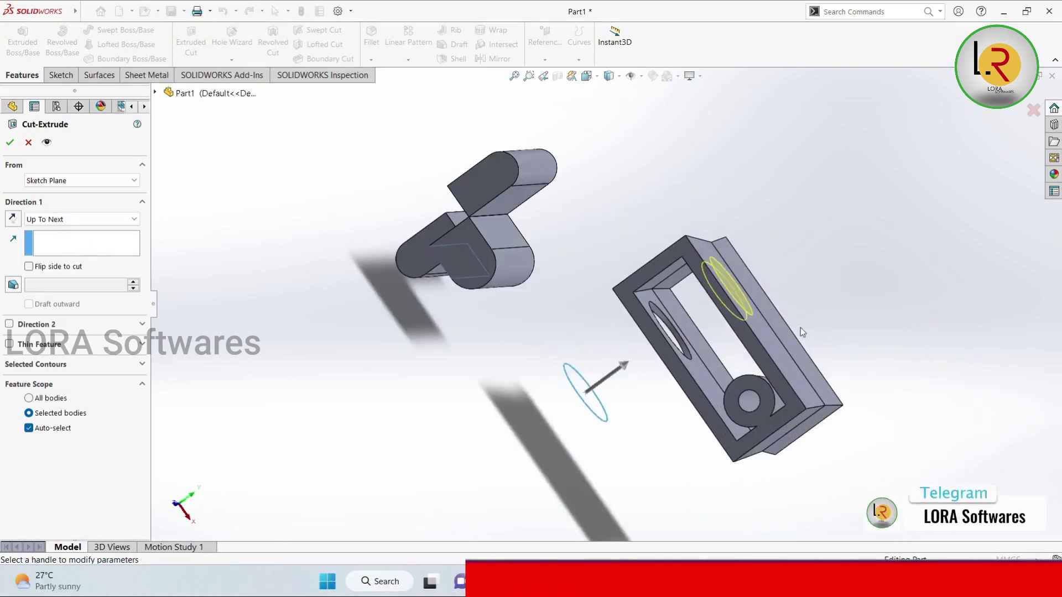
pyautogui.scroll(3, 652, 350)
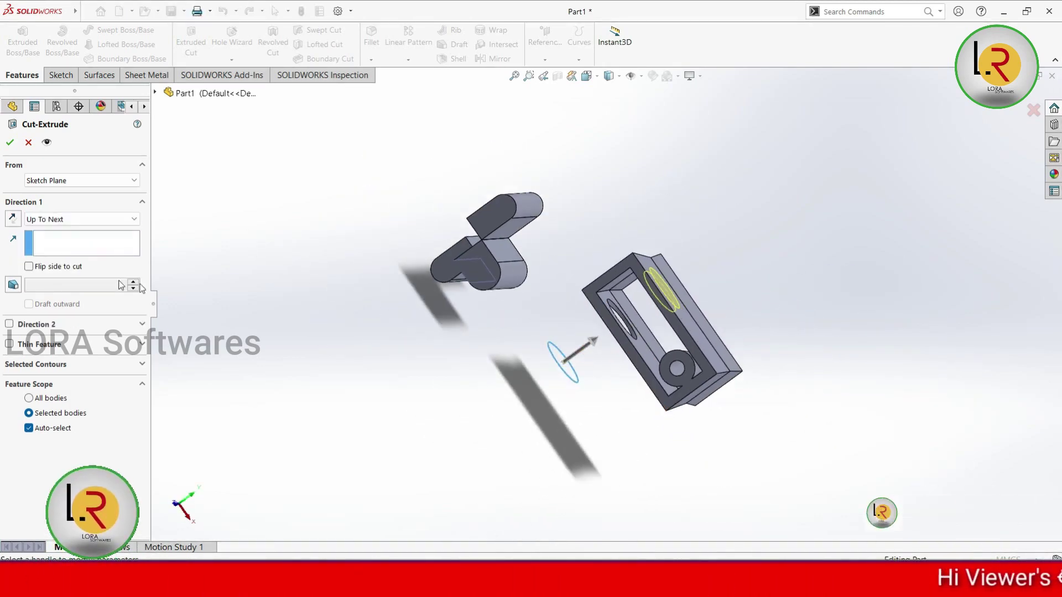
pyautogui.click(87, 224)
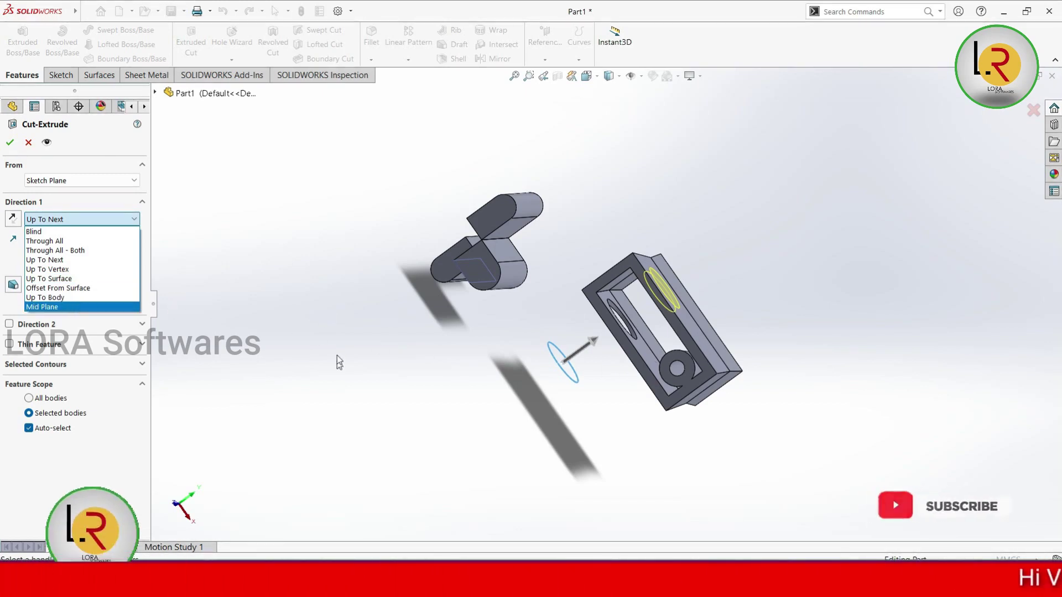
pyautogui.click(214, 268)
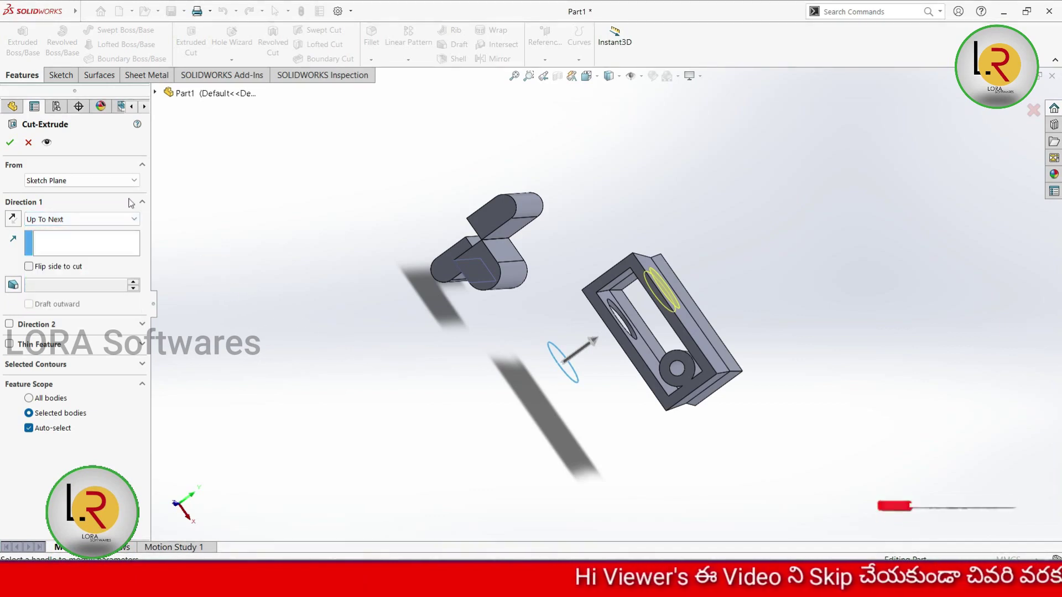
pyautogui.click(112, 183)
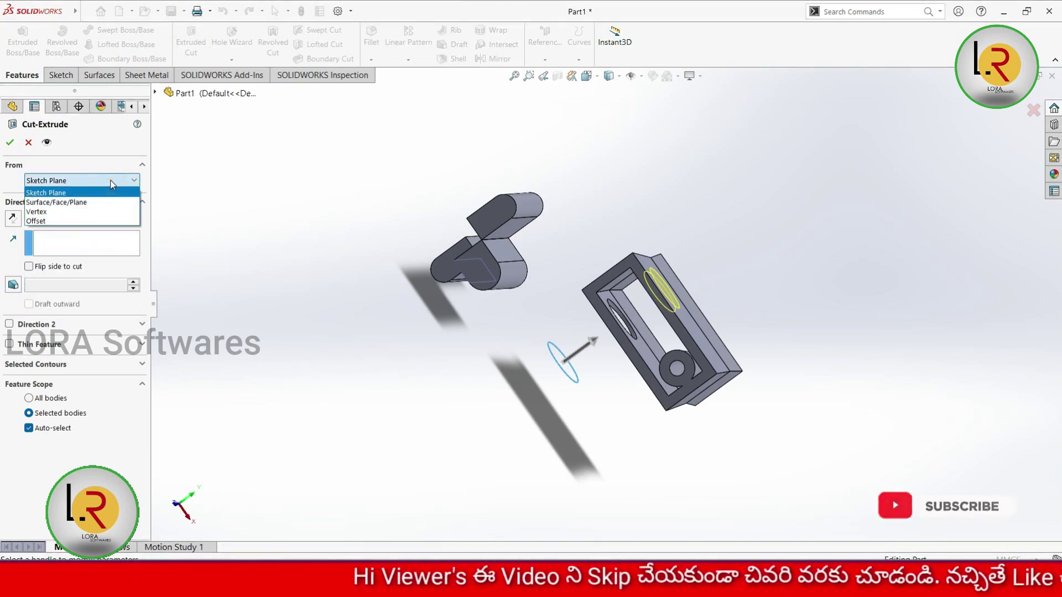
# Keep the cut starting from Sketch Plane and expand Selected Contours to show Sketch3
pyautogui.click(219, 241)
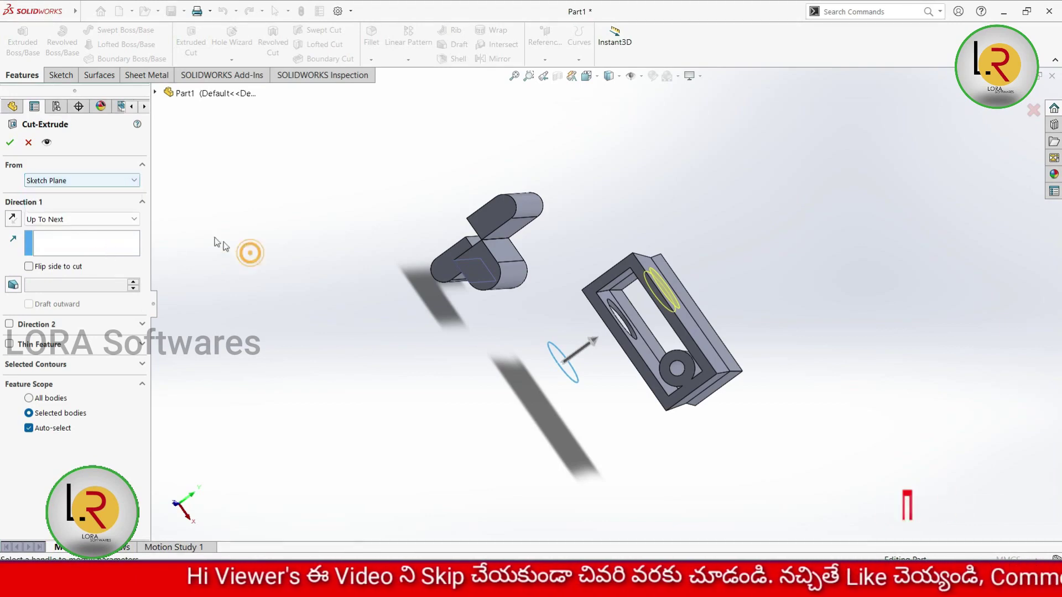
pyautogui.click(104, 182)
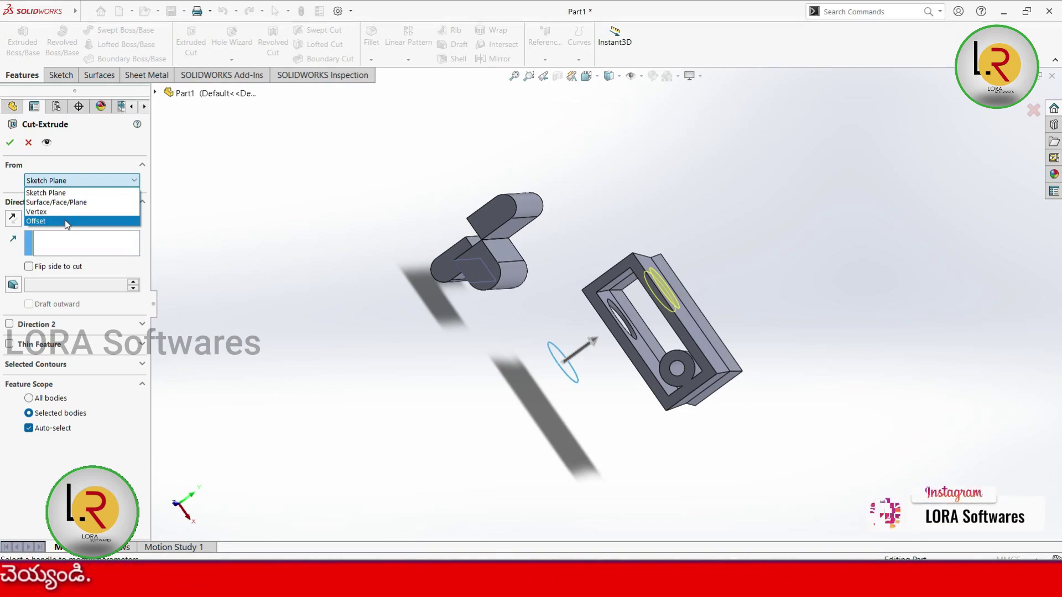
pyautogui.press('Escape')
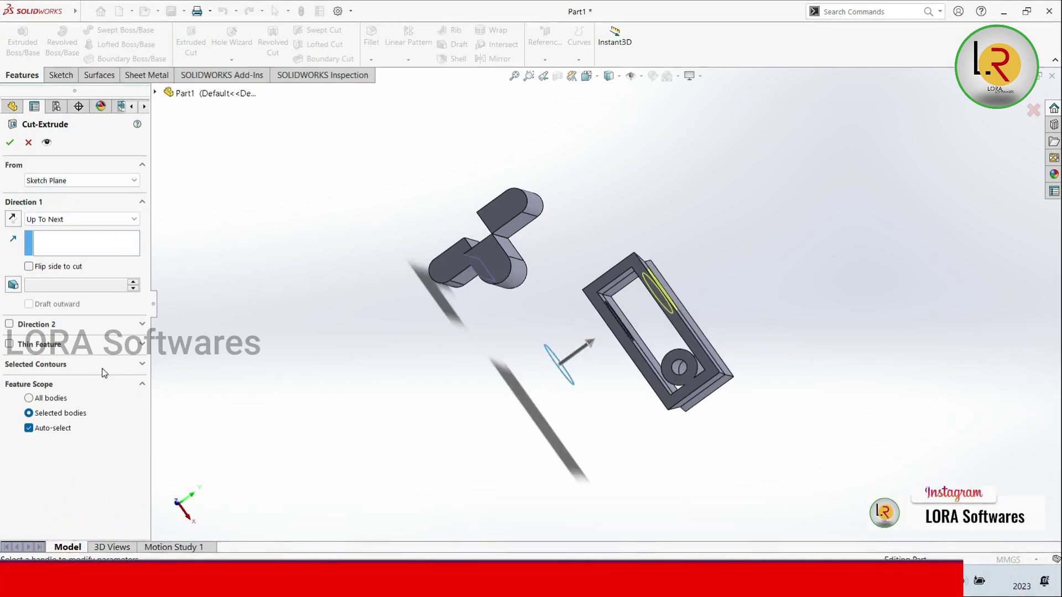
pyautogui.click(104, 374)
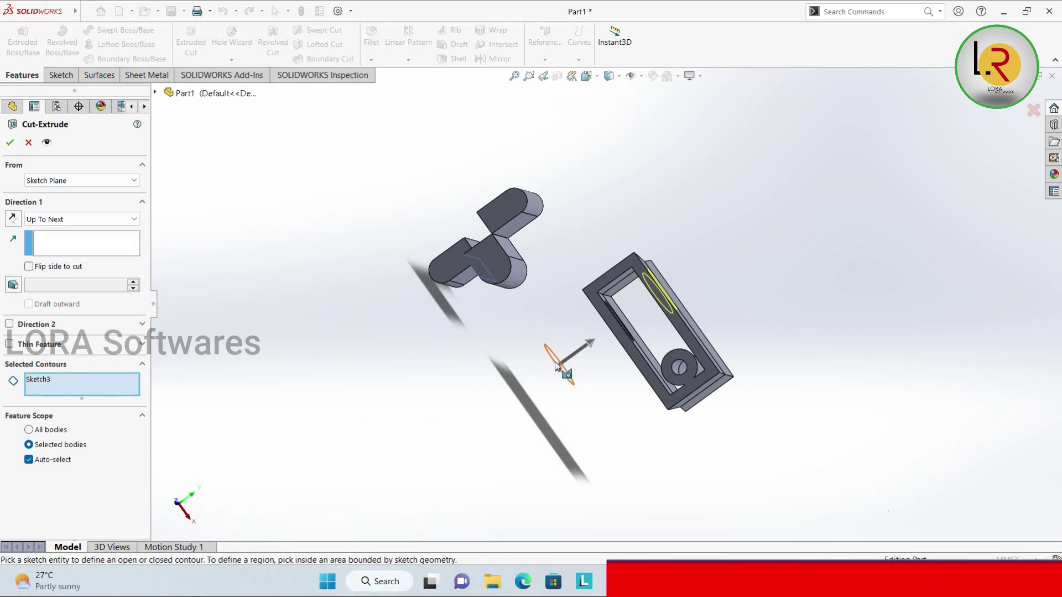
pyautogui.moveTo(555, 362); pyautogui.dragTo(507, 339, button='middle')
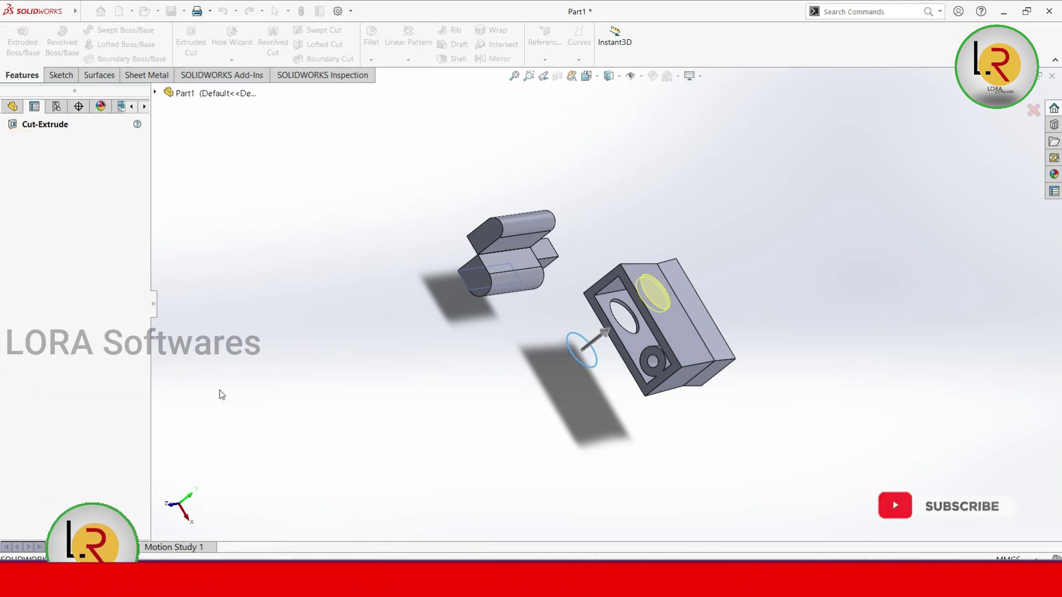
# Orbit the model to inspect the round hole Cut-Extrude2 made through the box wall
pyautogui.moveTo(566, 360)
pyautogui.mouseDown(button='middle')
pyautogui.moveTo(569, 340)
pyautogui.moveTo(552, 386)
pyautogui.moveTo(520, 405)
pyautogui.mouseUp(button='middle')
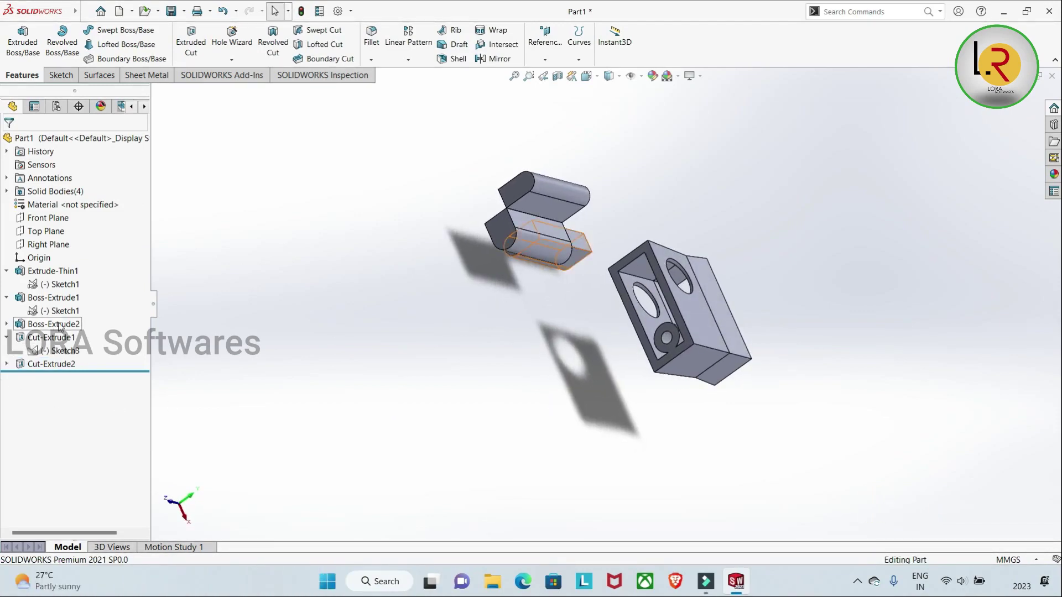
# Start a thin-feature extrusion from the Sketch1 line and drag out its depth
pyautogui.scroll(5, 476, 326)
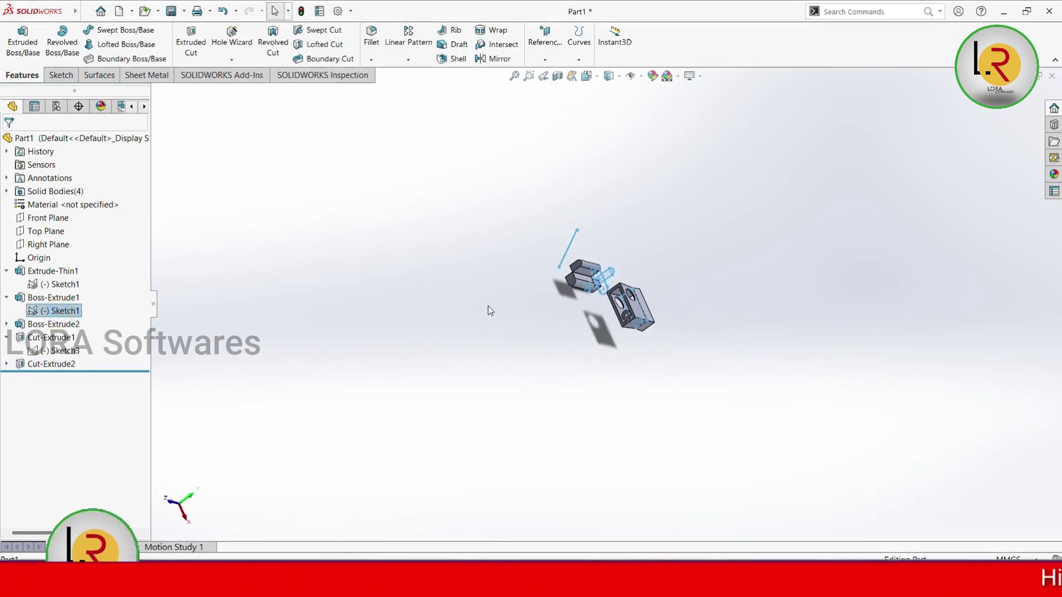
pyautogui.scroll(-4, 533, 229)
pyautogui.scroll(-2, 671, 330)
pyautogui.scroll(-3, 671, 330)
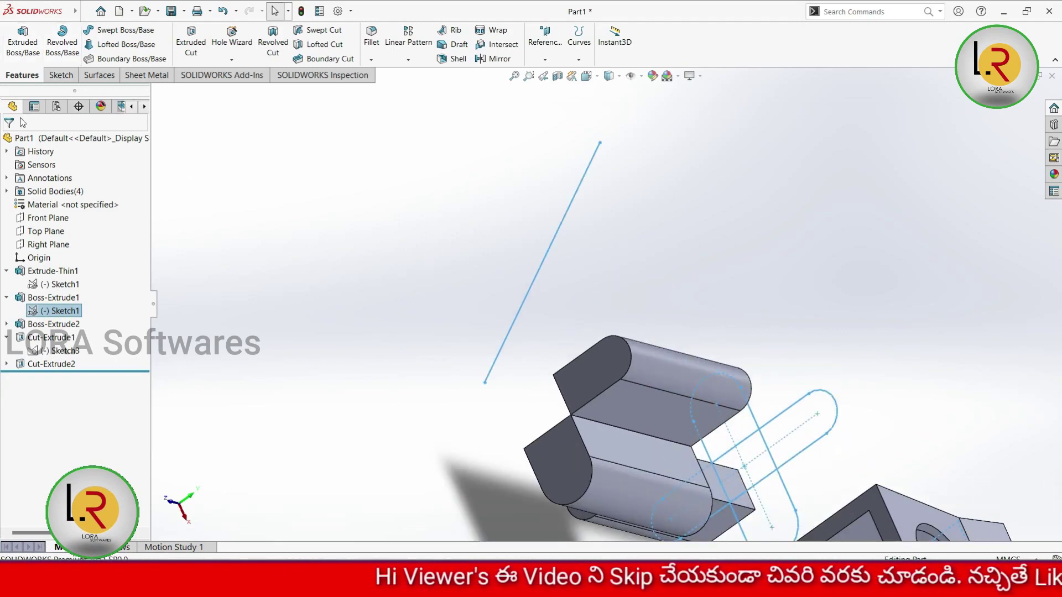
pyautogui.click(559, 226)
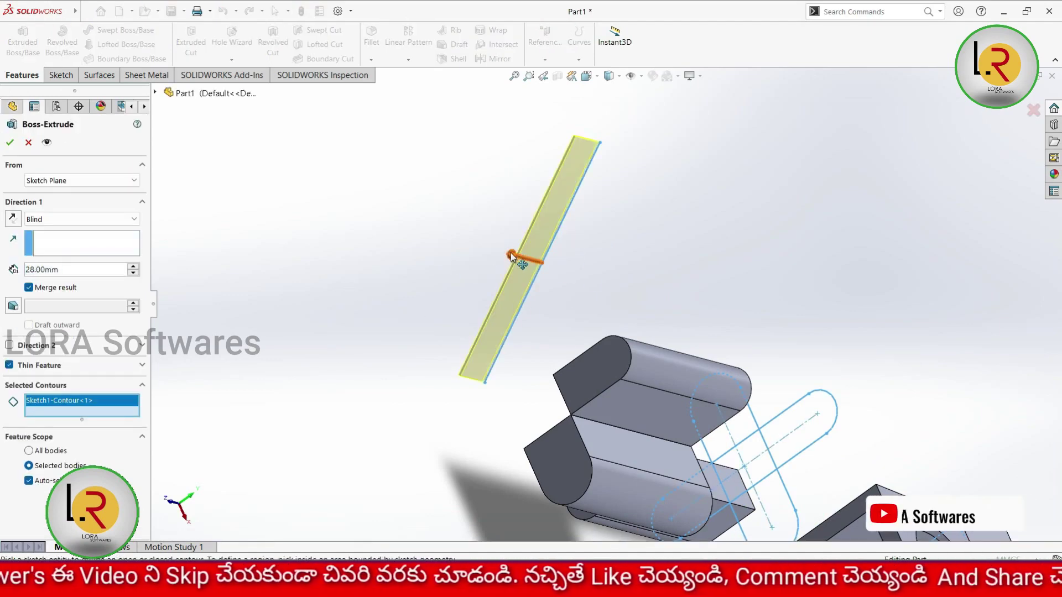
pyautogui.moveTo(510, 254); pyautogui.dragTo(359, 364)
pyautogui.moveTo(360, 364)
pyautogui.mouseDown(button='middle')
pyautogui.moveTo(416, 351)
pyautogui.moveTo(426, 240)
pyautogui.moveTo(446, 275)
pyautogui.mouseUp(button='middle')
pyautogui.scroll(5, 509, 326)
pyautogui.scroll(-4, 517, 365)
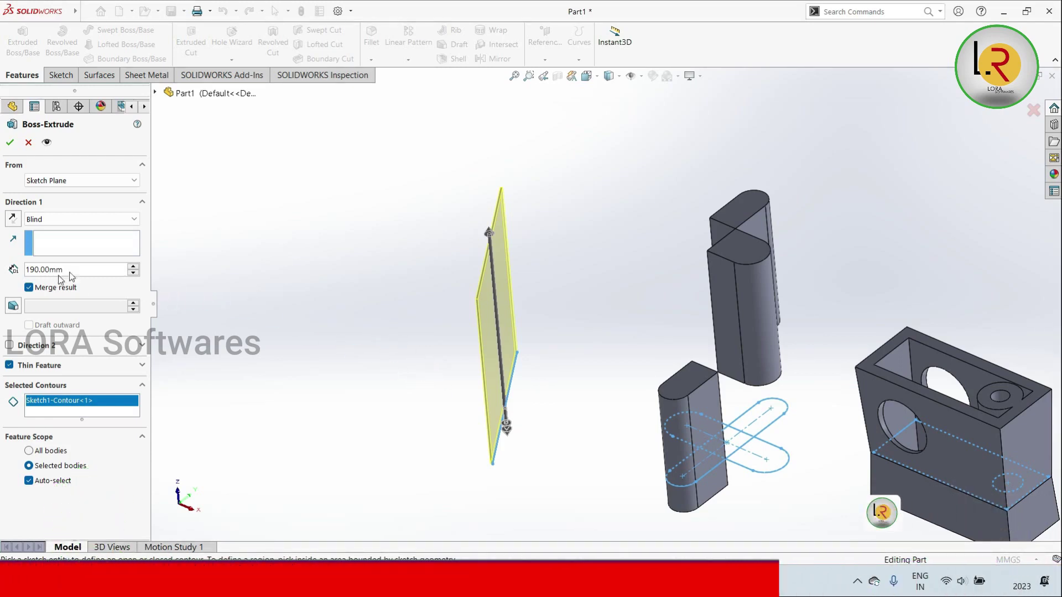
pyautogui.click(132, 268)
pyautogui.click(132, 267)
pyautogui.click(132, 268)
# Set the thin wall to 52 mm thick and the depth to 157 mm, then confirm Extrude-Thin2
pyautogui.click(140, 364)
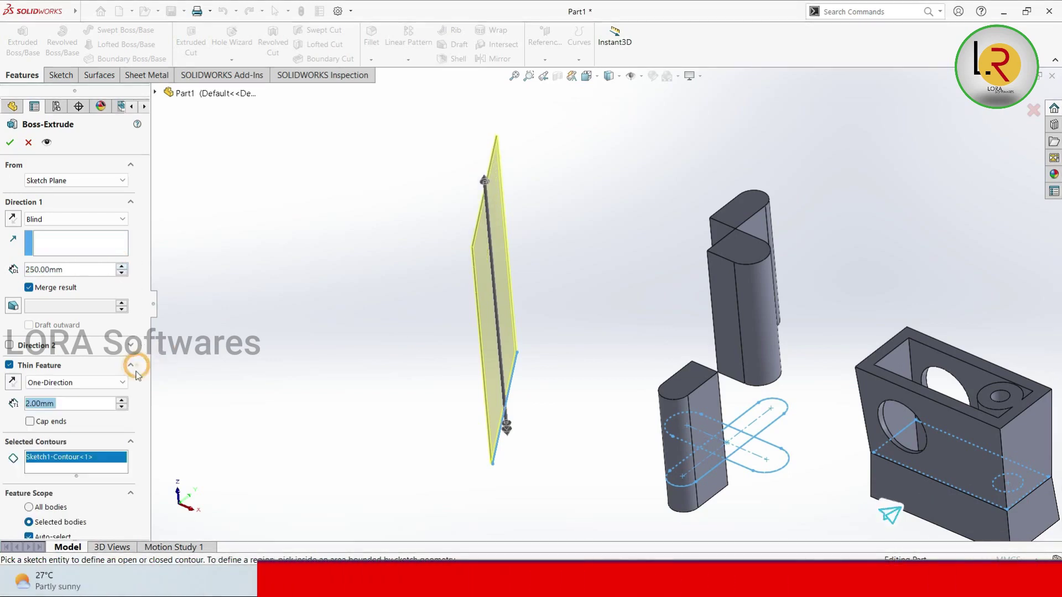
pyautogui.click(122, 400)
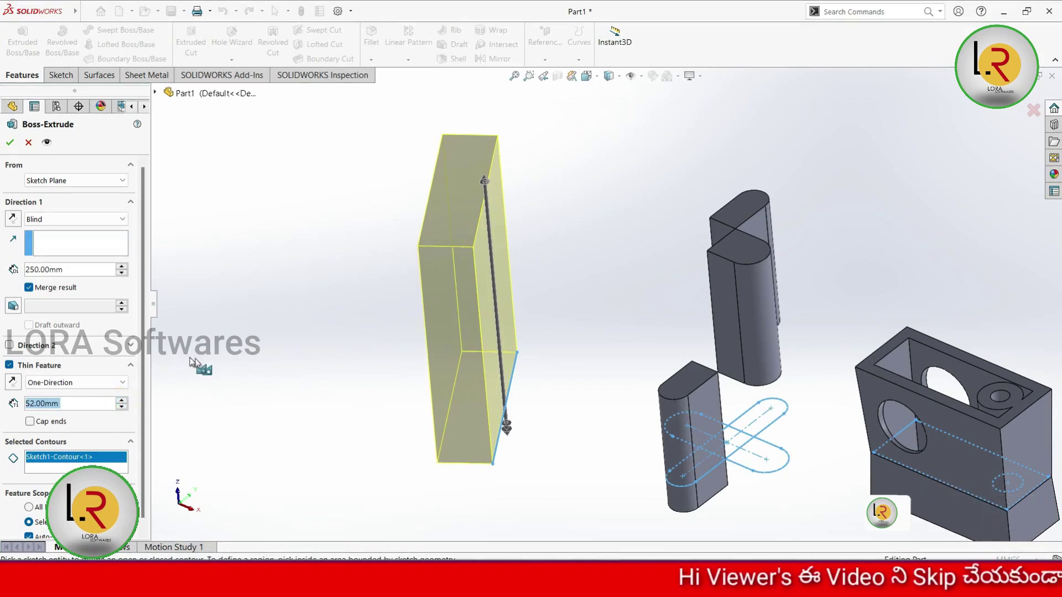
pyautogui.moveTo(484, 188)
pyautogui.mouseDown()
pyautogui.moveTo(491, 285)
pyautogui.moveTo(492, 276)
pyautogui.mouseUp()
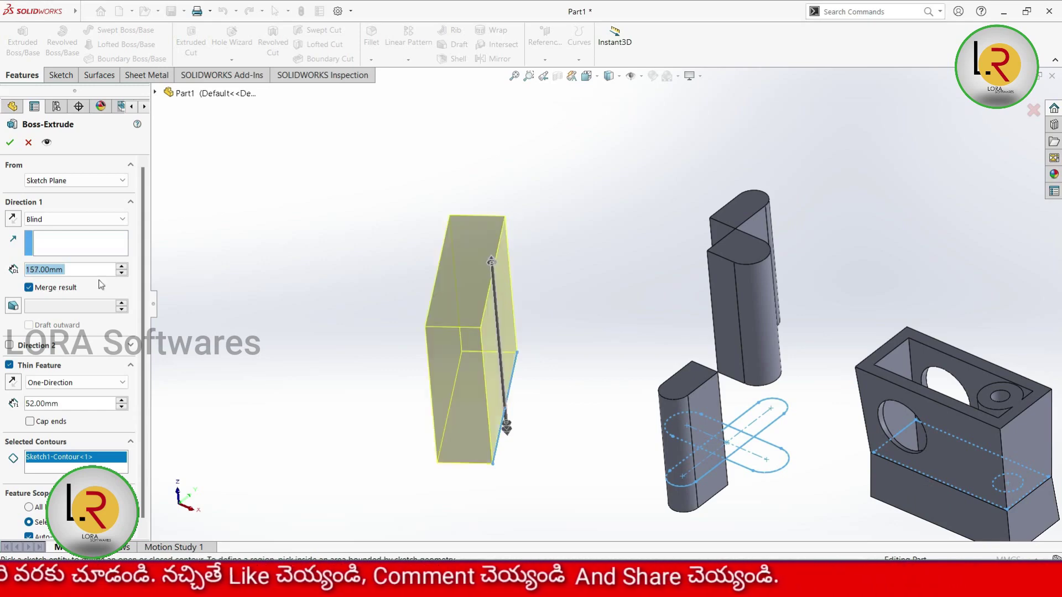
pyautogui.click(10, 143)
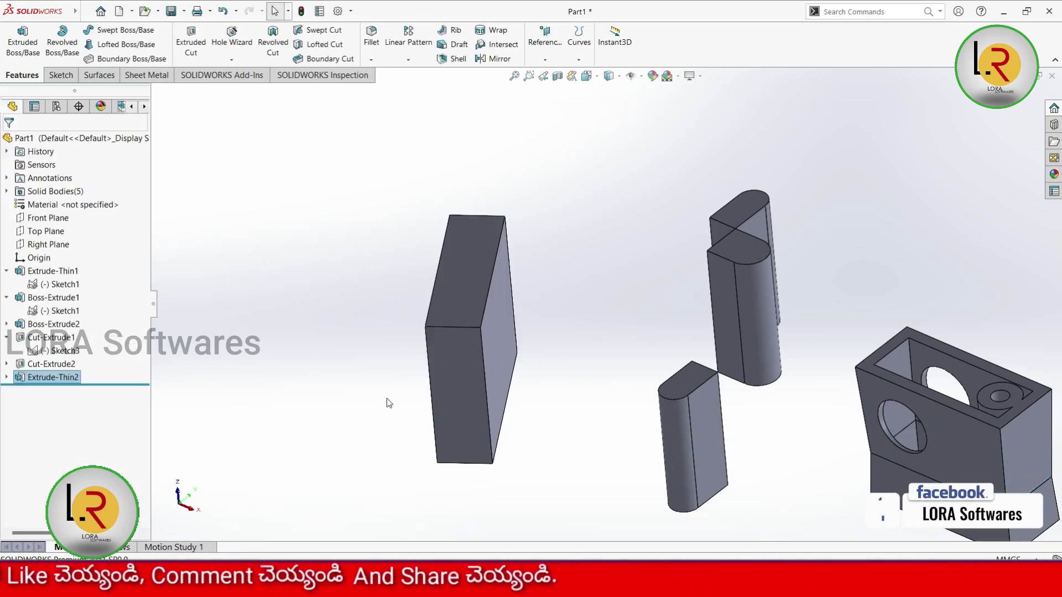
# Sketch a corner-rectangle square on the front face of the left block
pyautogui.moveTo(599, 419)
pyautogui.mouseDown(button='middle')
pyautogui.moveTo(640, 408)
pyautogui.moveTo(585, 431)
pyautogui.moveTo(591, 454)
pyautogui.mouseUp(button='middle')
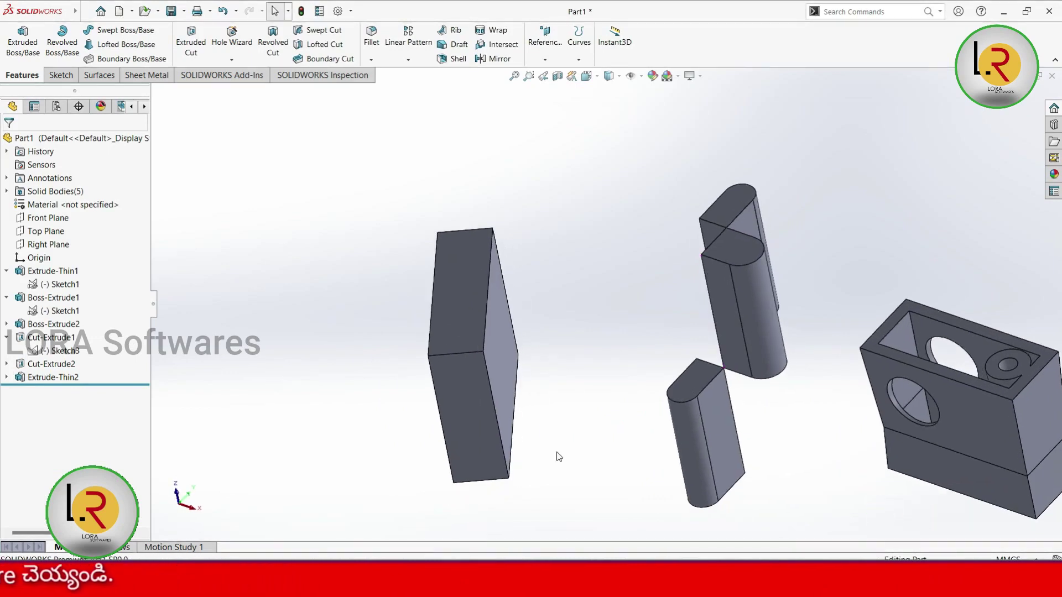
pyautogui.click(63, 76)
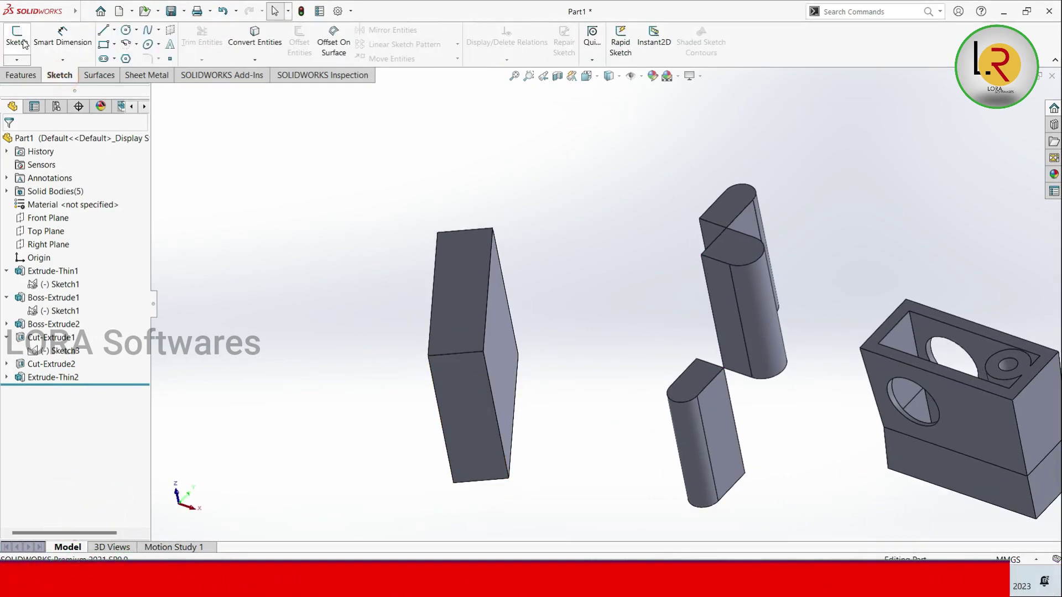
pyautogui.click(22, 38)
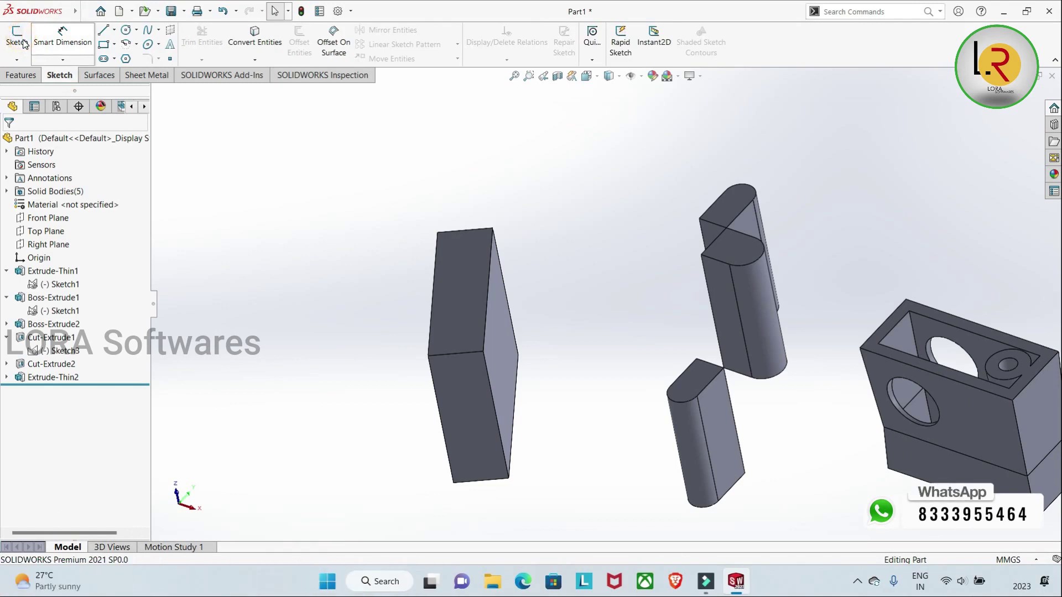
pyautogui.click(22, 44)
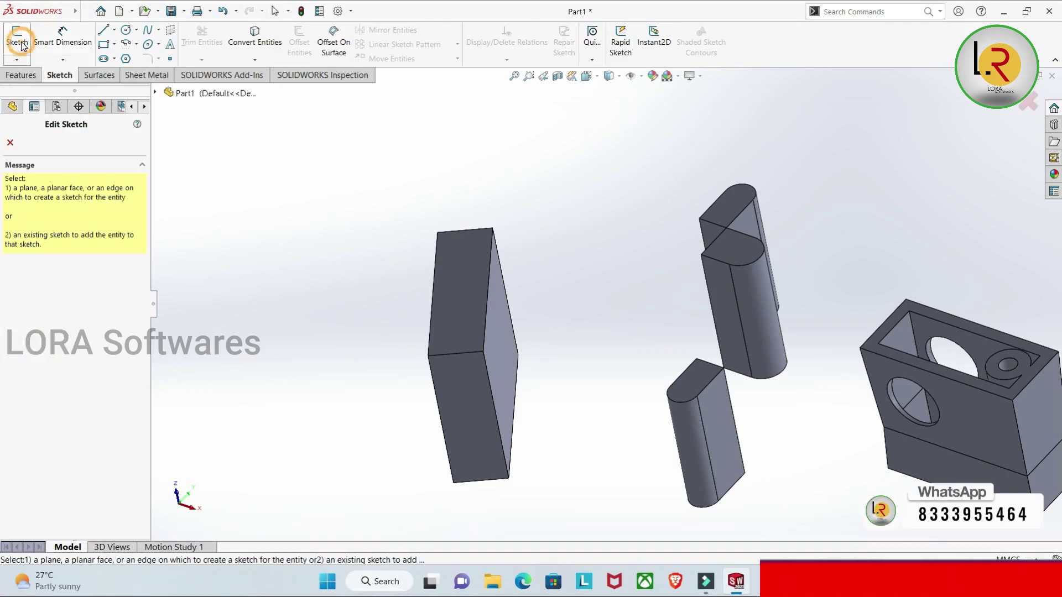
pyautogui.click(467, 285)
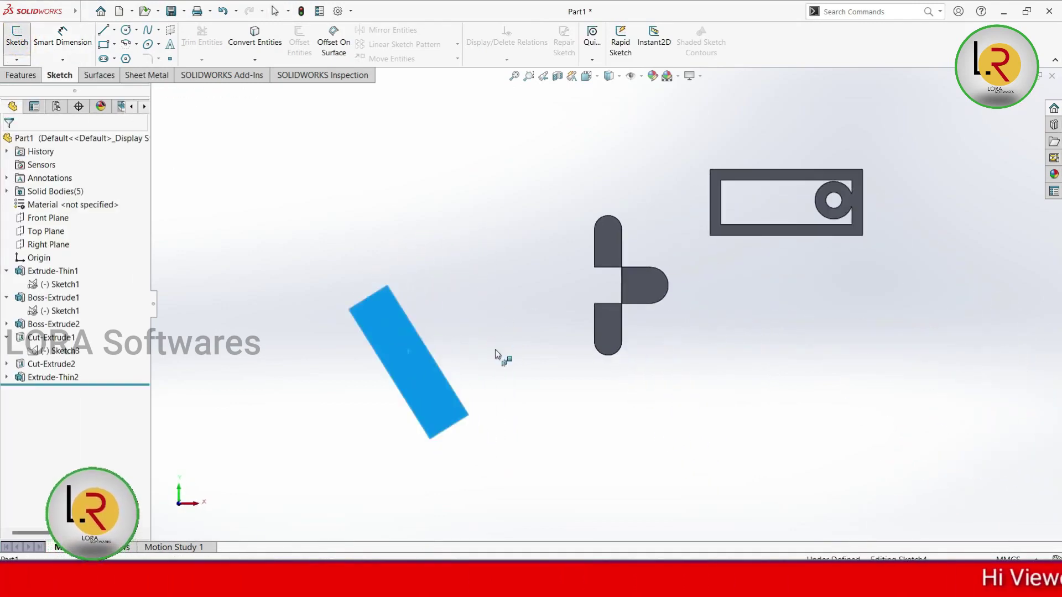
pyautogui.click(102, 44)
pyautogui.click(417, 238)
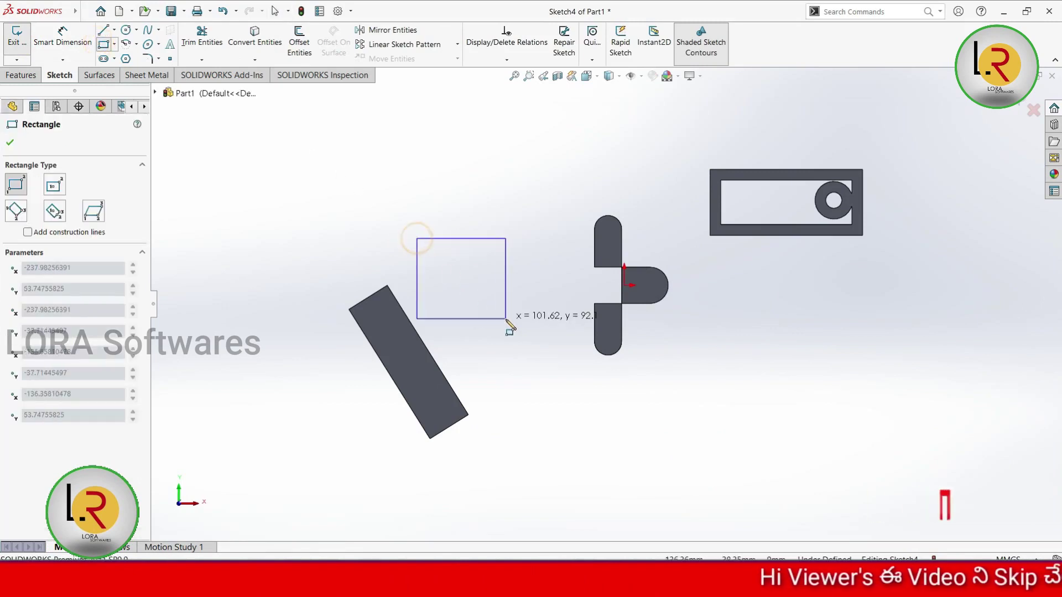
pyautogui.click(507, 319)
# Extrude the square sketch 98 mm into a new block, Boss-Extrude3
pyautogui.click(33, 107)
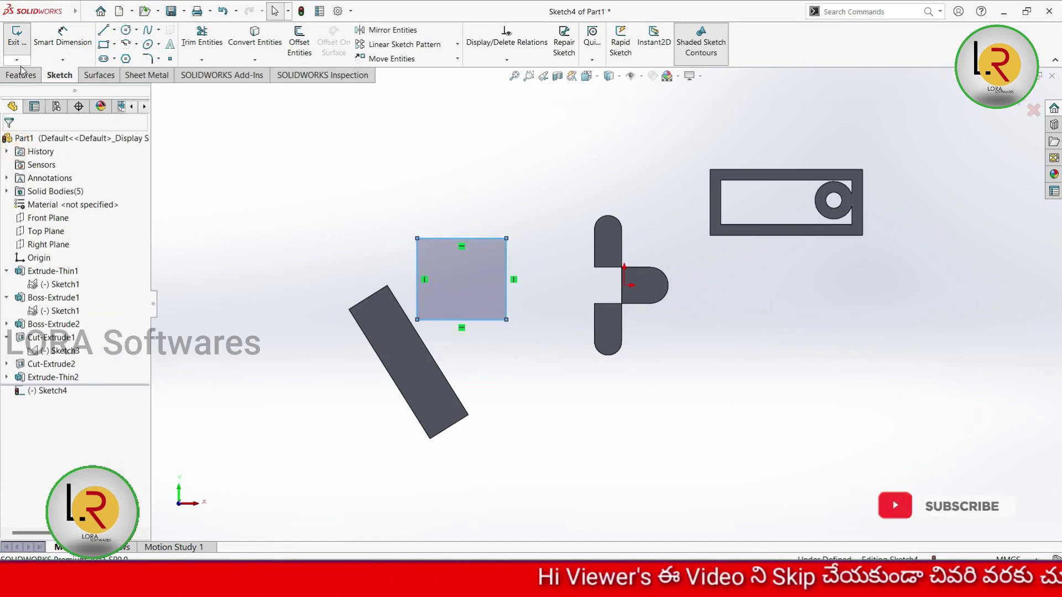
pyautogui.click(22, 75)
pyautogui.click(22, 39)
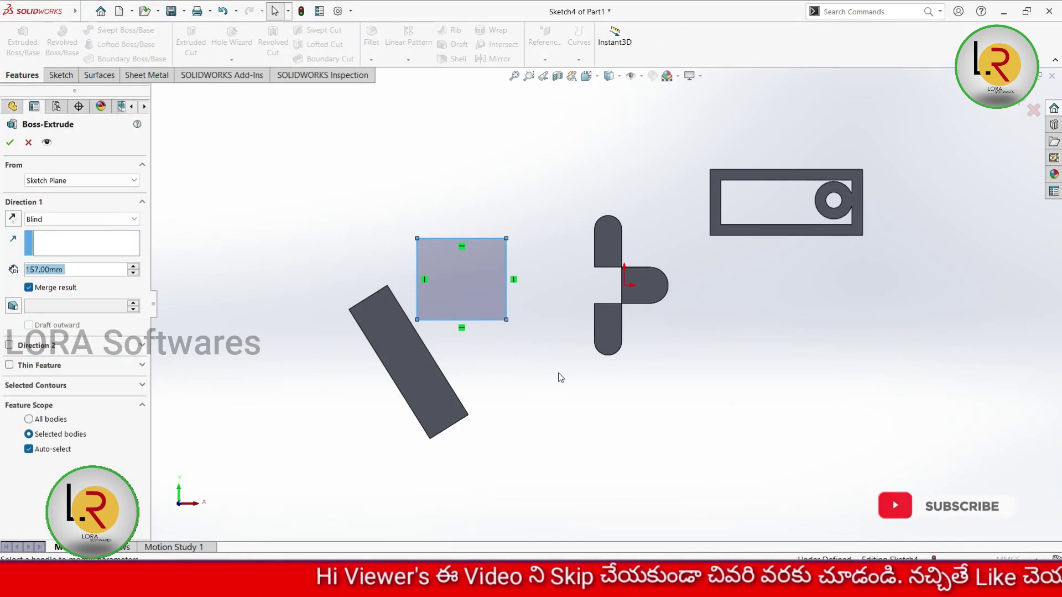
pyautogui.moveTo(501, 283); pyautogui.dragTo(487, 210, button='middle')
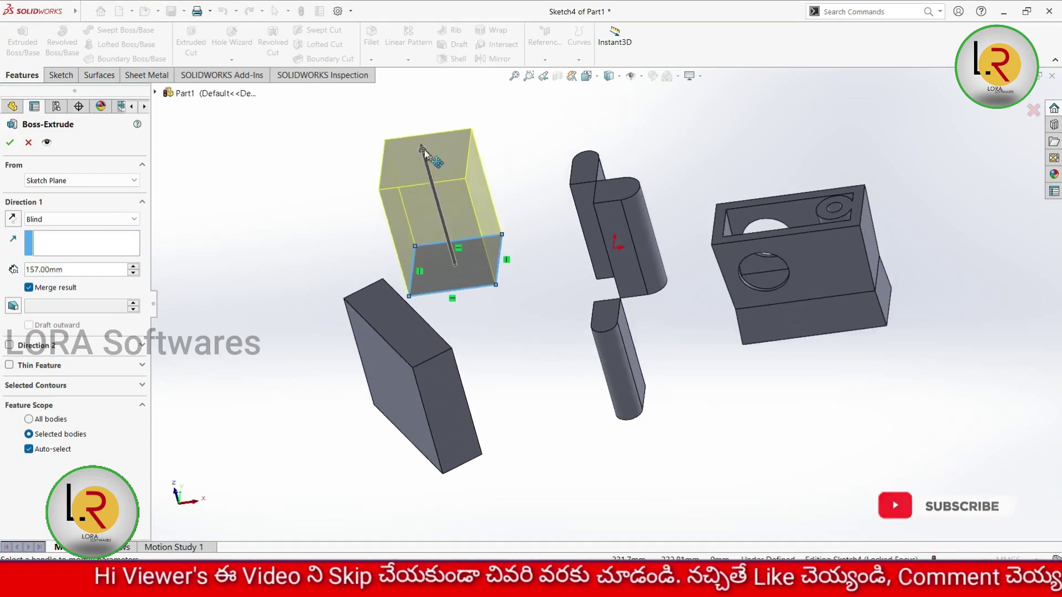
pyautogui.moveTo(428, 150); pyautogui.dragTo(437, 205)
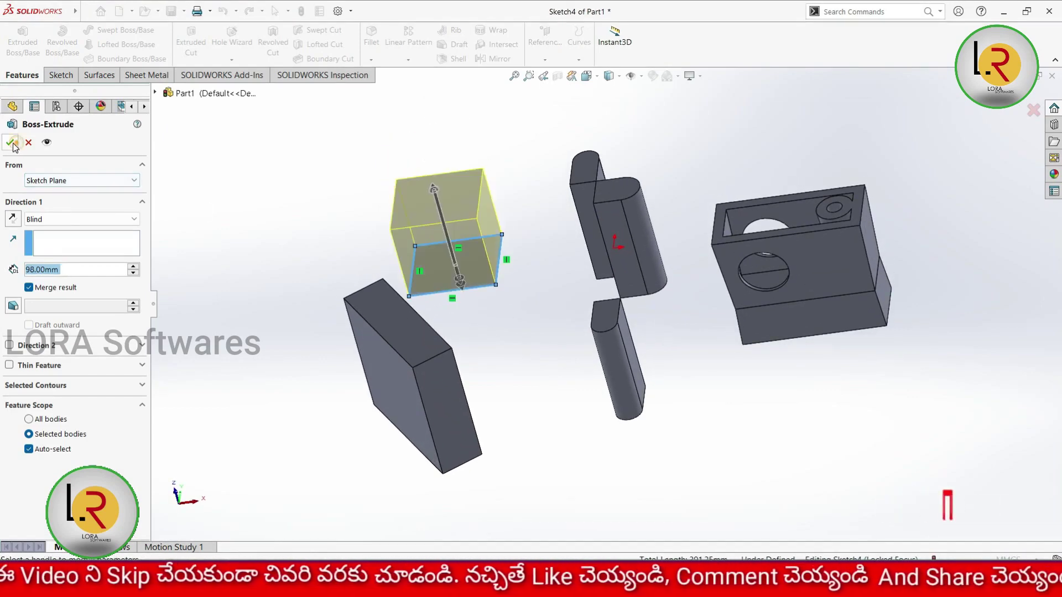
pyautogui.press('Return')
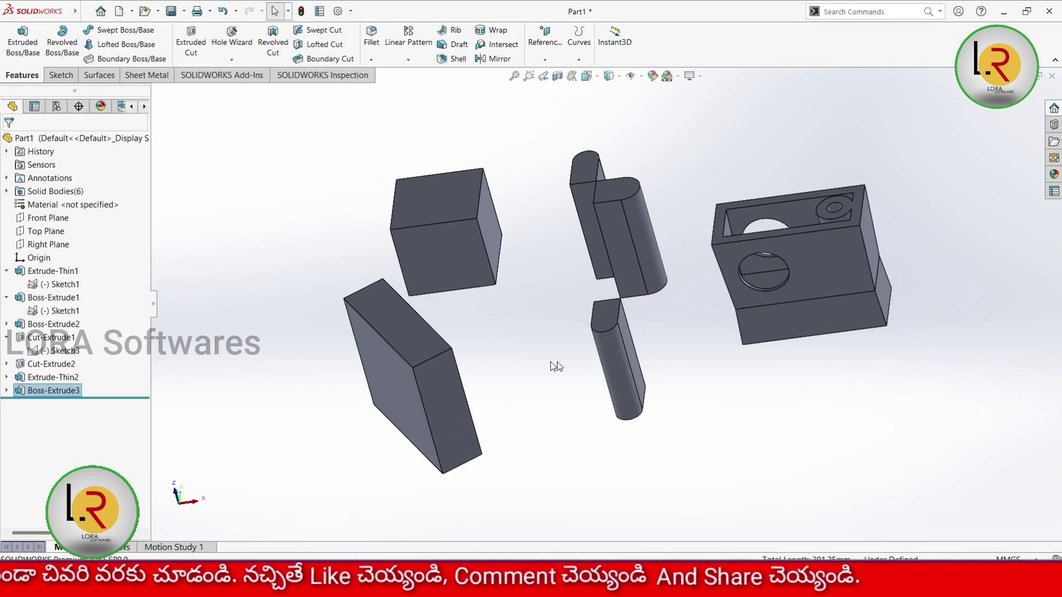
pyautogui.moveTo(562, 396); pyautogui.dragTo(536, 321, button='middle')
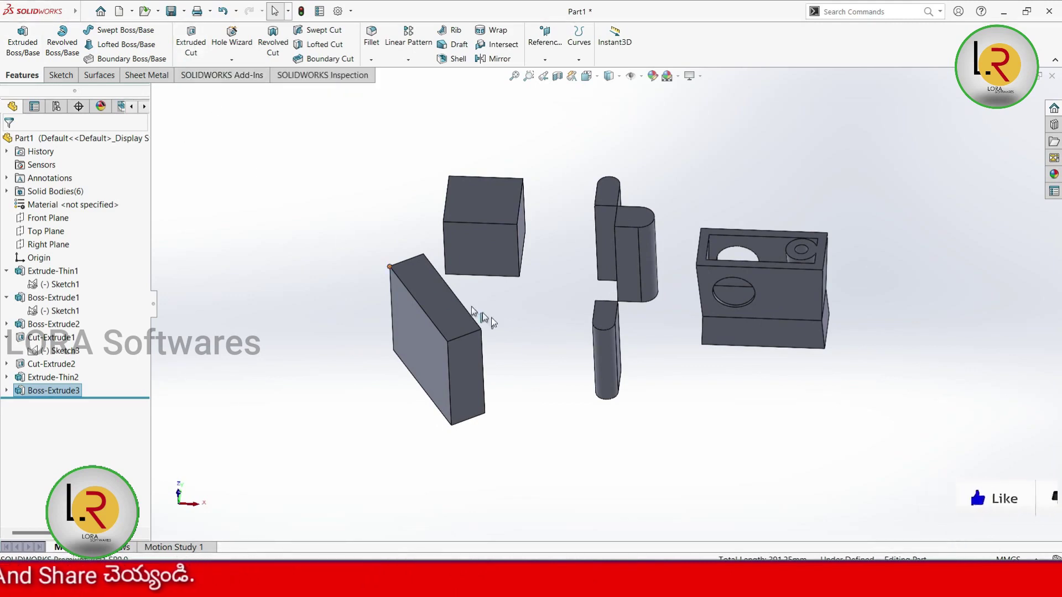
pyautogui.moveTo(531, 335); pyautogui.dragTo(524, 328, button='middle')
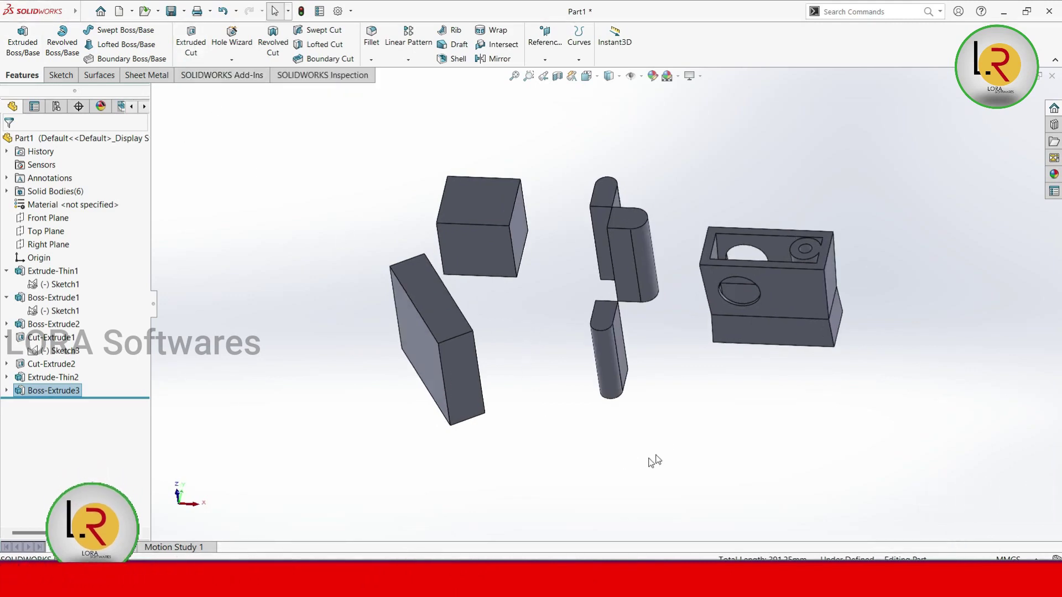
pyautogui.moveTo(574, 416); pyautogui.dragTo(536, 350, button='middle')
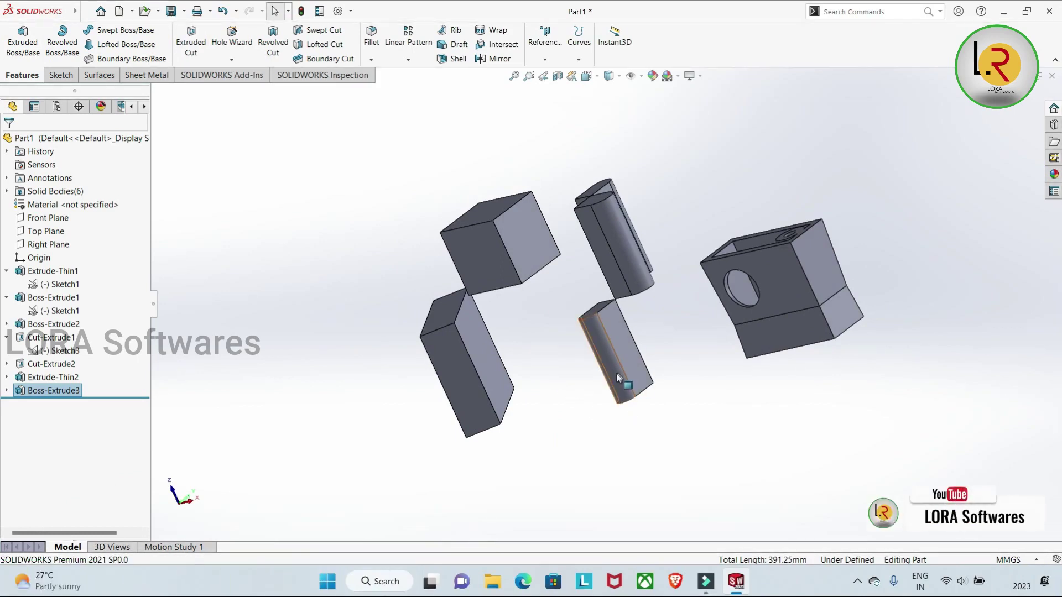
pyautogui.moveTo(567, 364); pyautogui.dragTo(587, 440, button='middle')
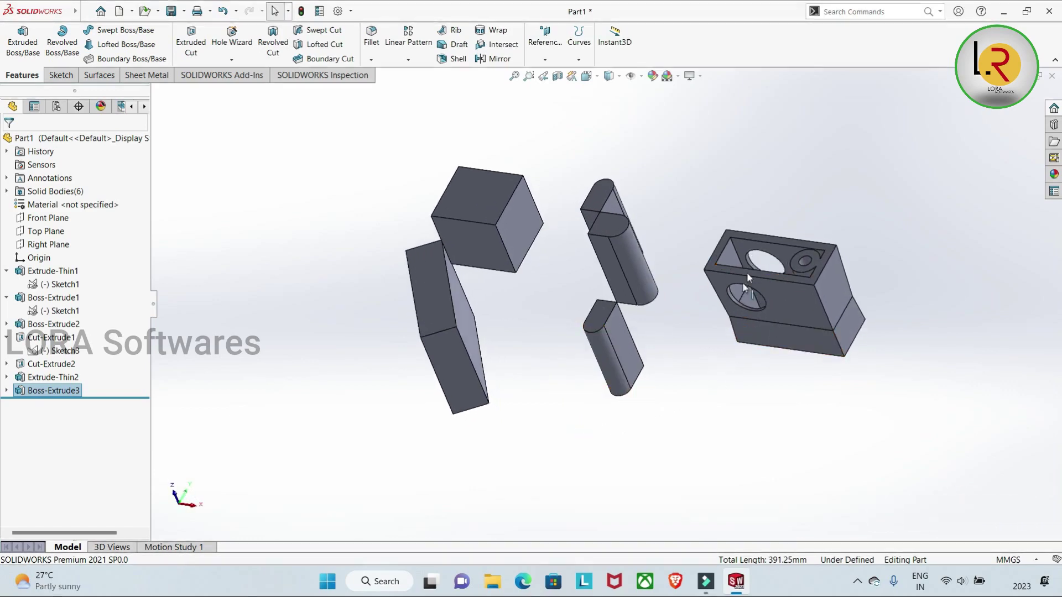
pyautogui.moveTo(661, 355)
pyautogui.mouseDown(button='middle')
pyautogui.moveTo(672, 379)
pyautogui.moveTo(684, 361)
pyautogui.mouseUp(button='middle')
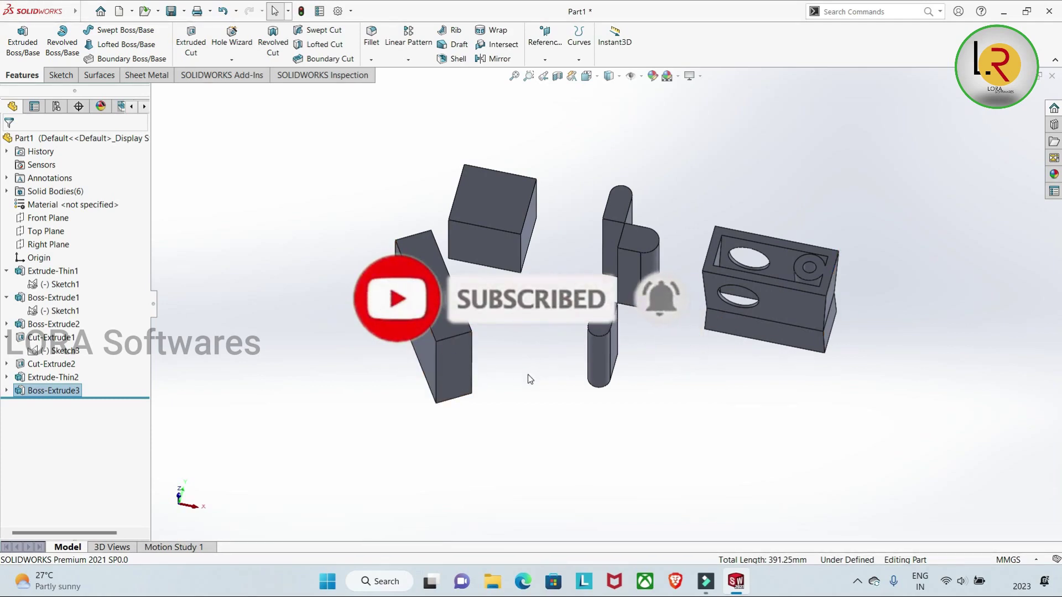
pyautogui.moveTo(528, 374); pyautogui.dragTo(503, 346, button='middle')
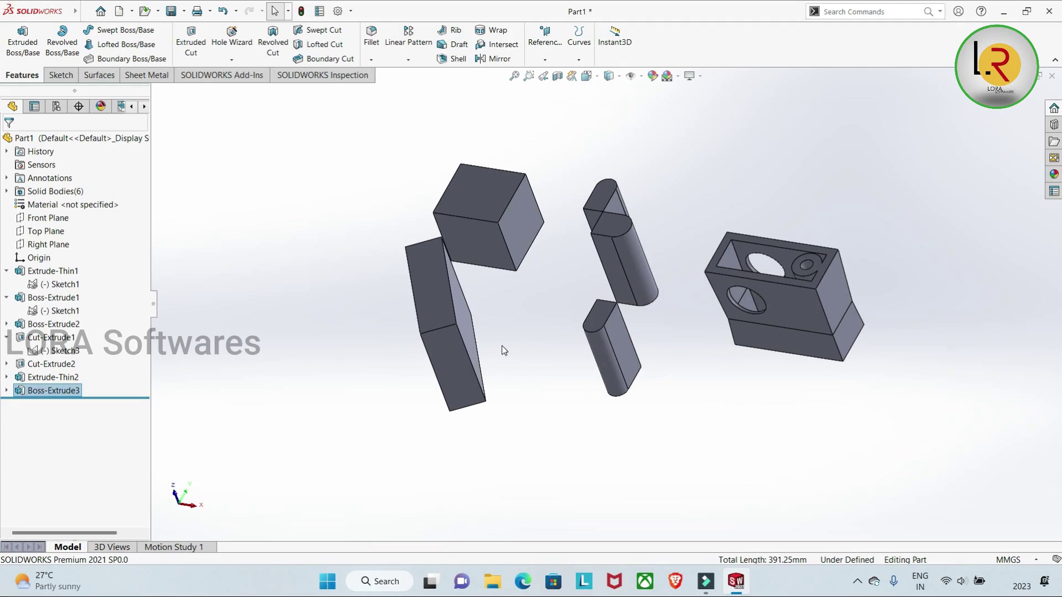